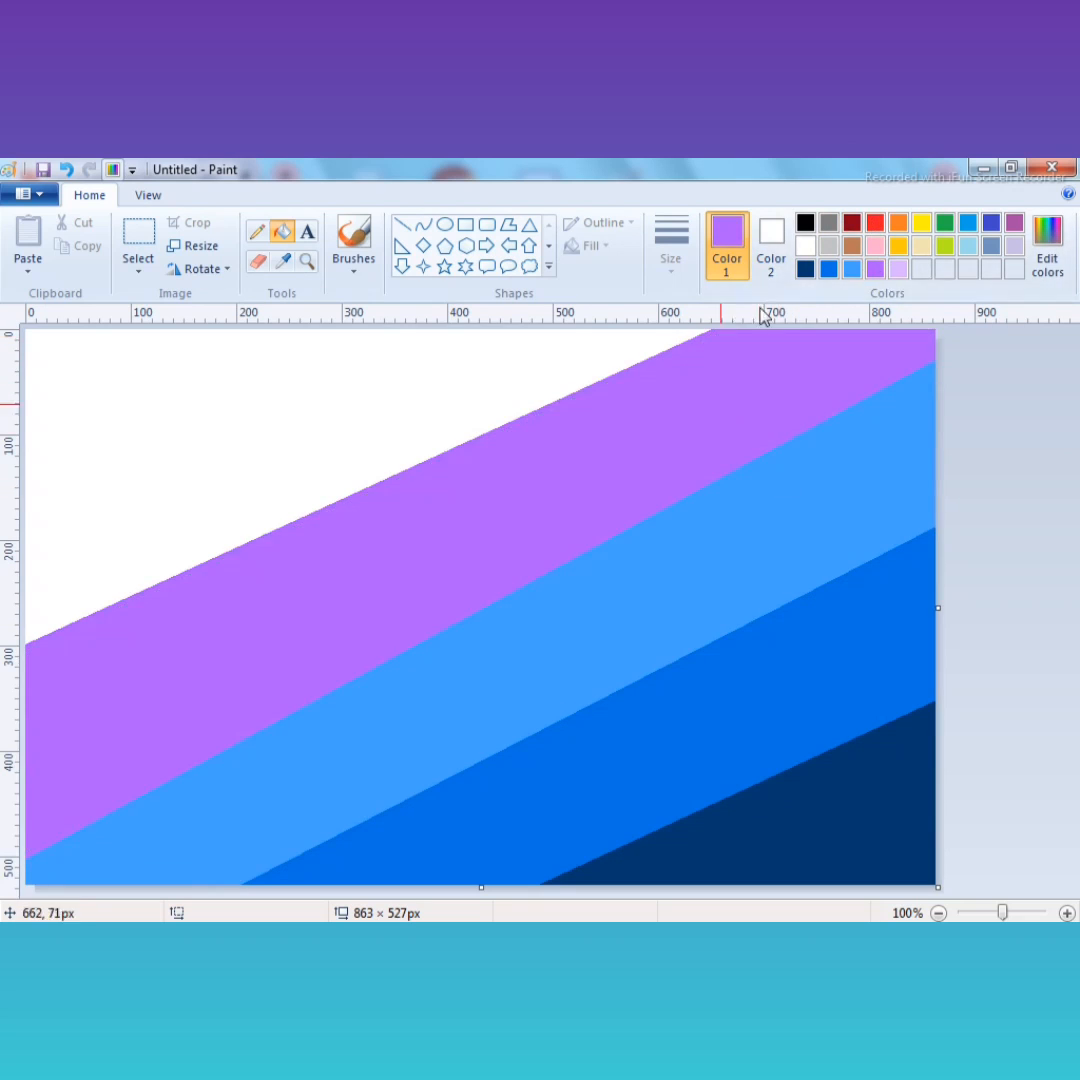
# Fill the white upper-left area with light lavender and squeeze the image to 1 pixel wide without keeping the aspect ratio
pyautogui.click(898, 268)
pyautogui.click(600, 355)
pyautogui.click(193, 245)
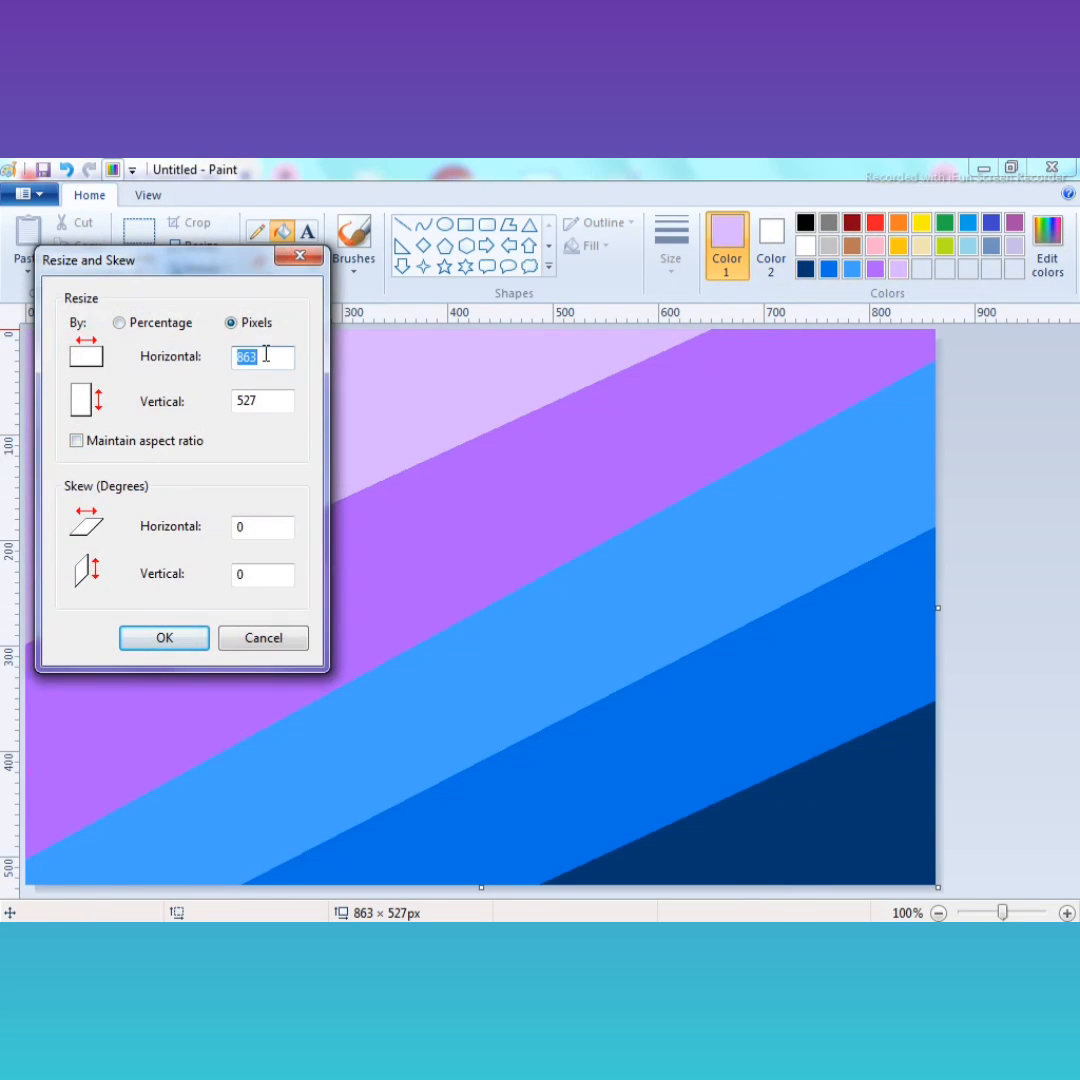
pyautogui.click(164, 637)
# Stretch the image back to 863 pixels wide and flip the resulting gradient vertically
pyautogui.click(197, 246)
pyautogui.click(231, 322)
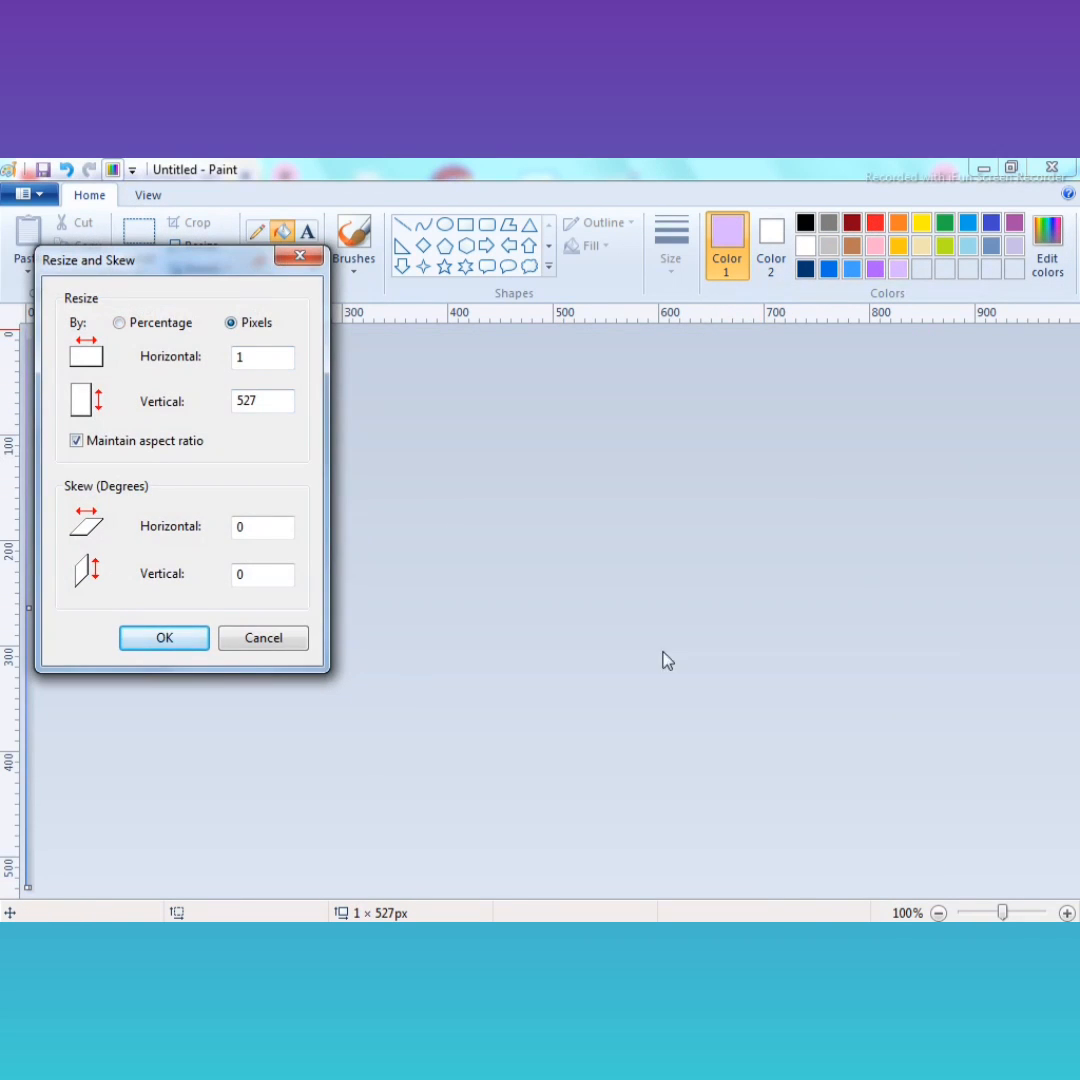
pyautogui.write('863')
pyautogui.click(160, 639)
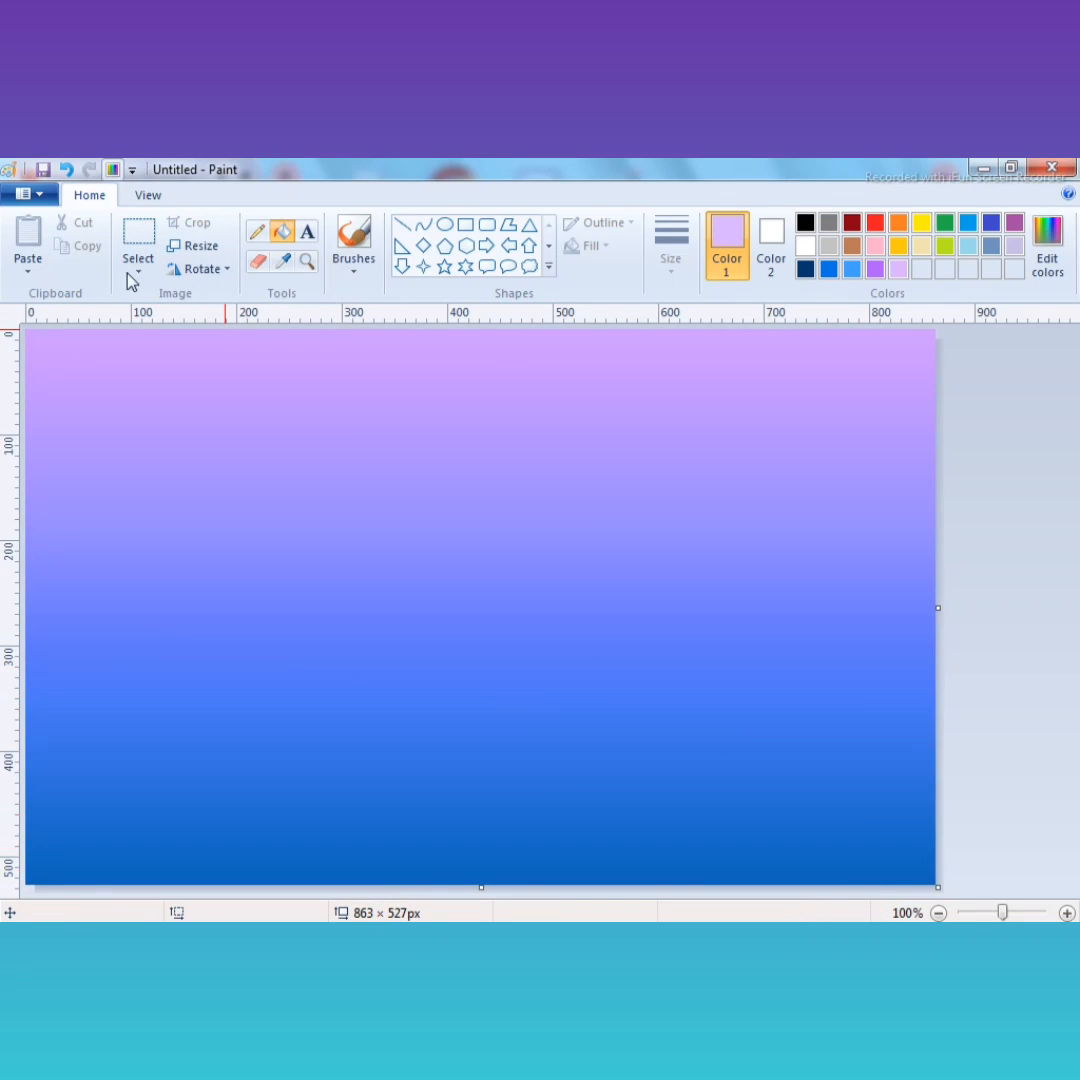
pyautogui.click(215, 269)
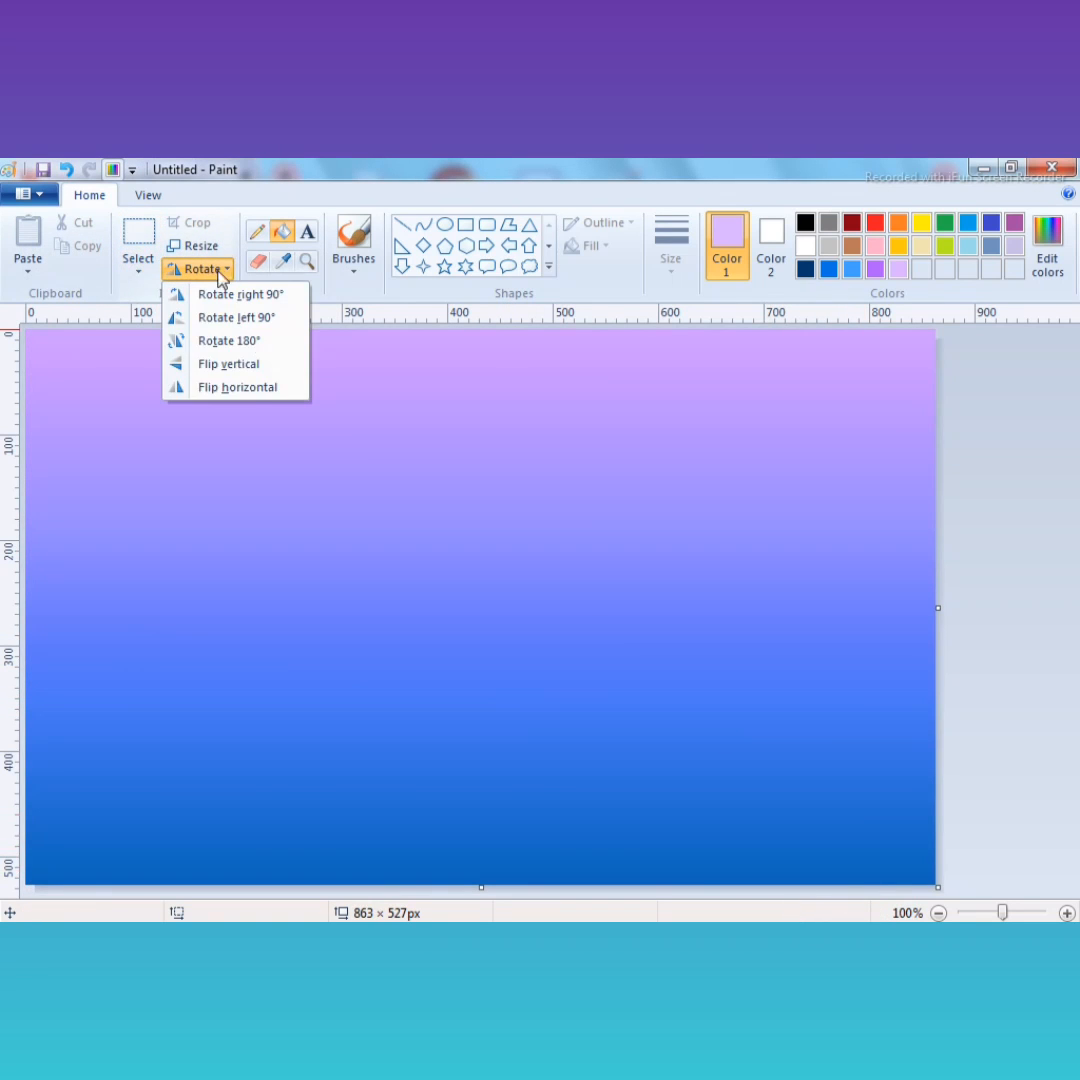
pyautogui.click(240, 365)
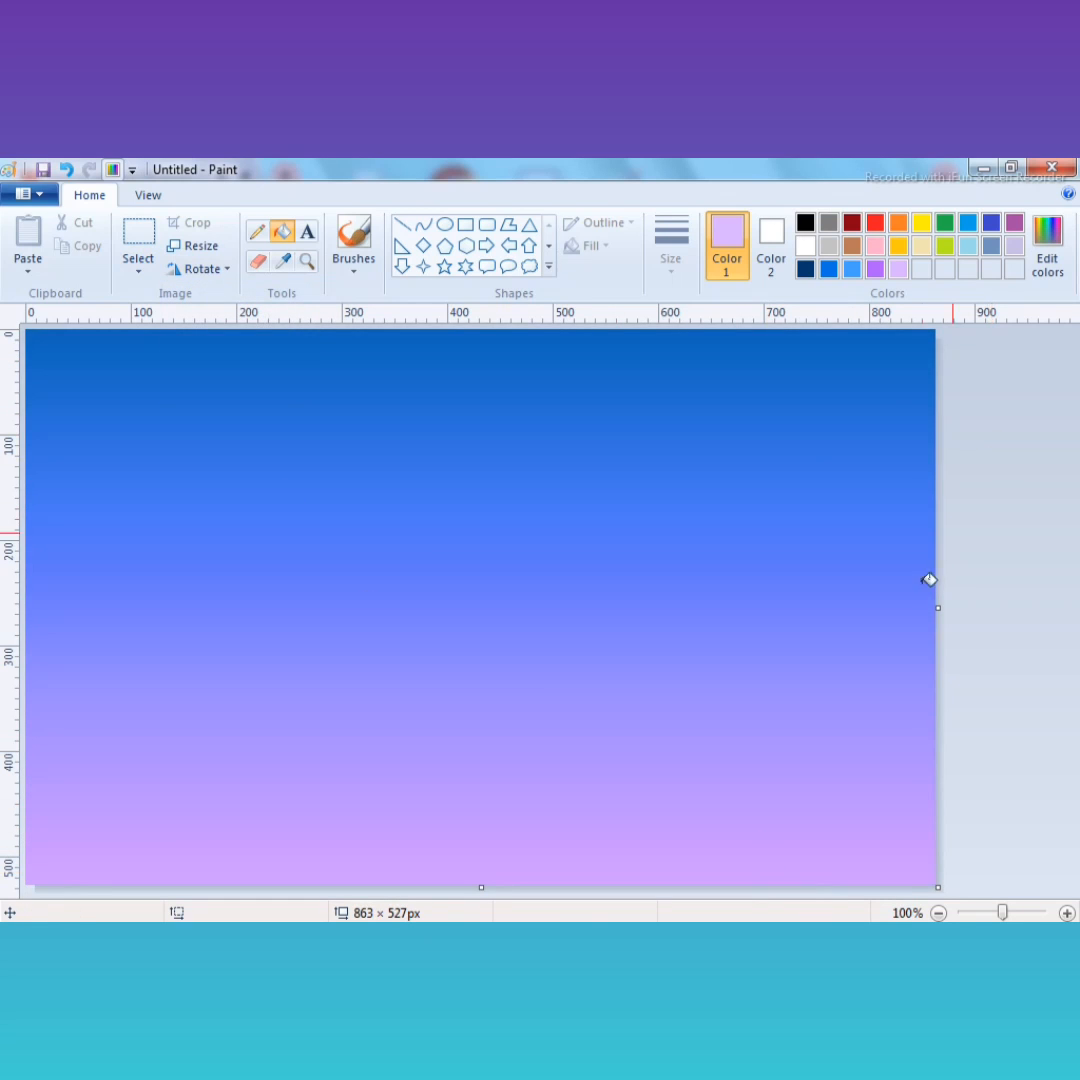
# Trim the canvas to about 686 pixels wide and extend it to about 987 pixels for a blank white strip beside the gradient
pyautogui.moveTo(938, 607); pyautogui.dragTo(827, 646)
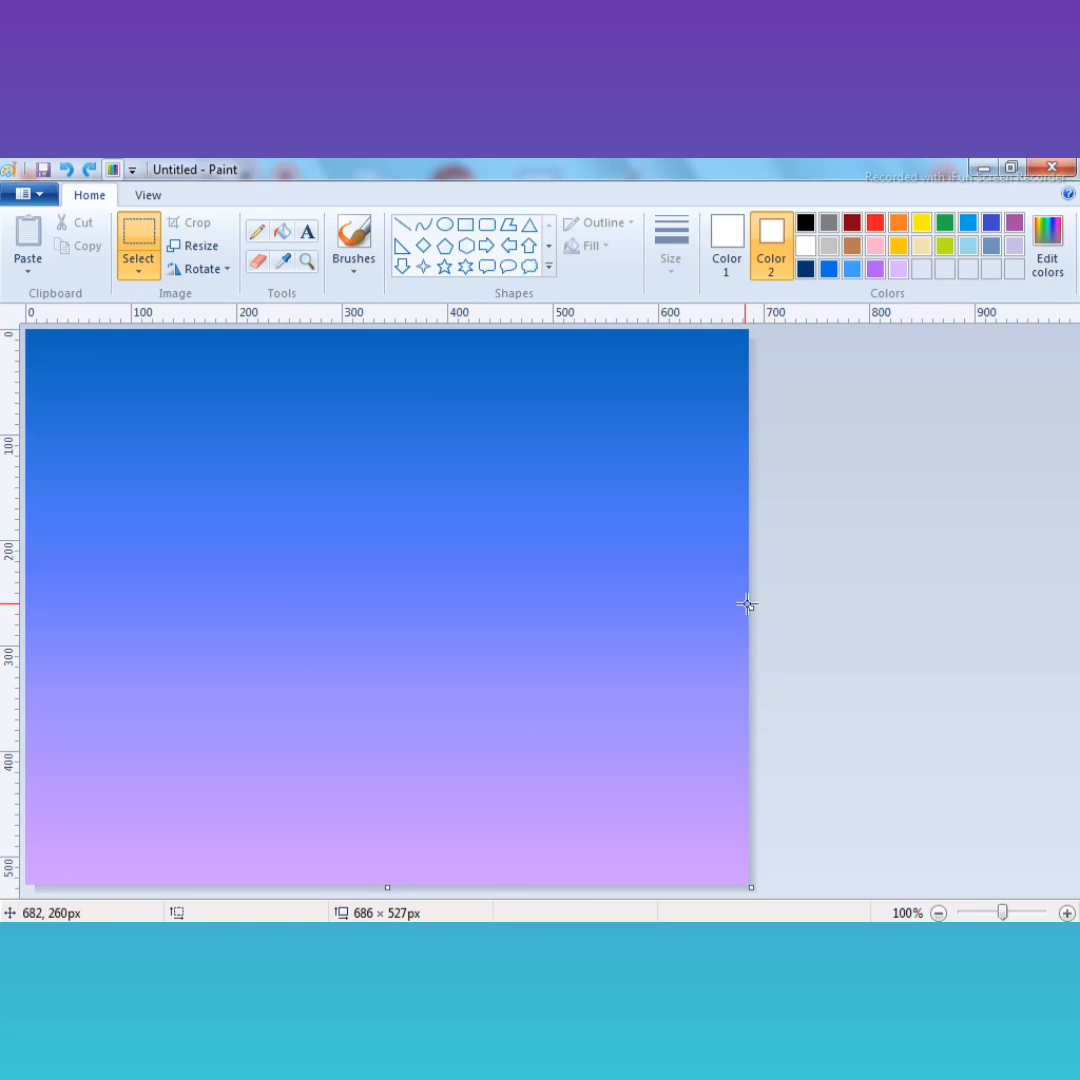
pyautogui.moveTo(751, 607); pyautogui.dragTo(1066, 594)
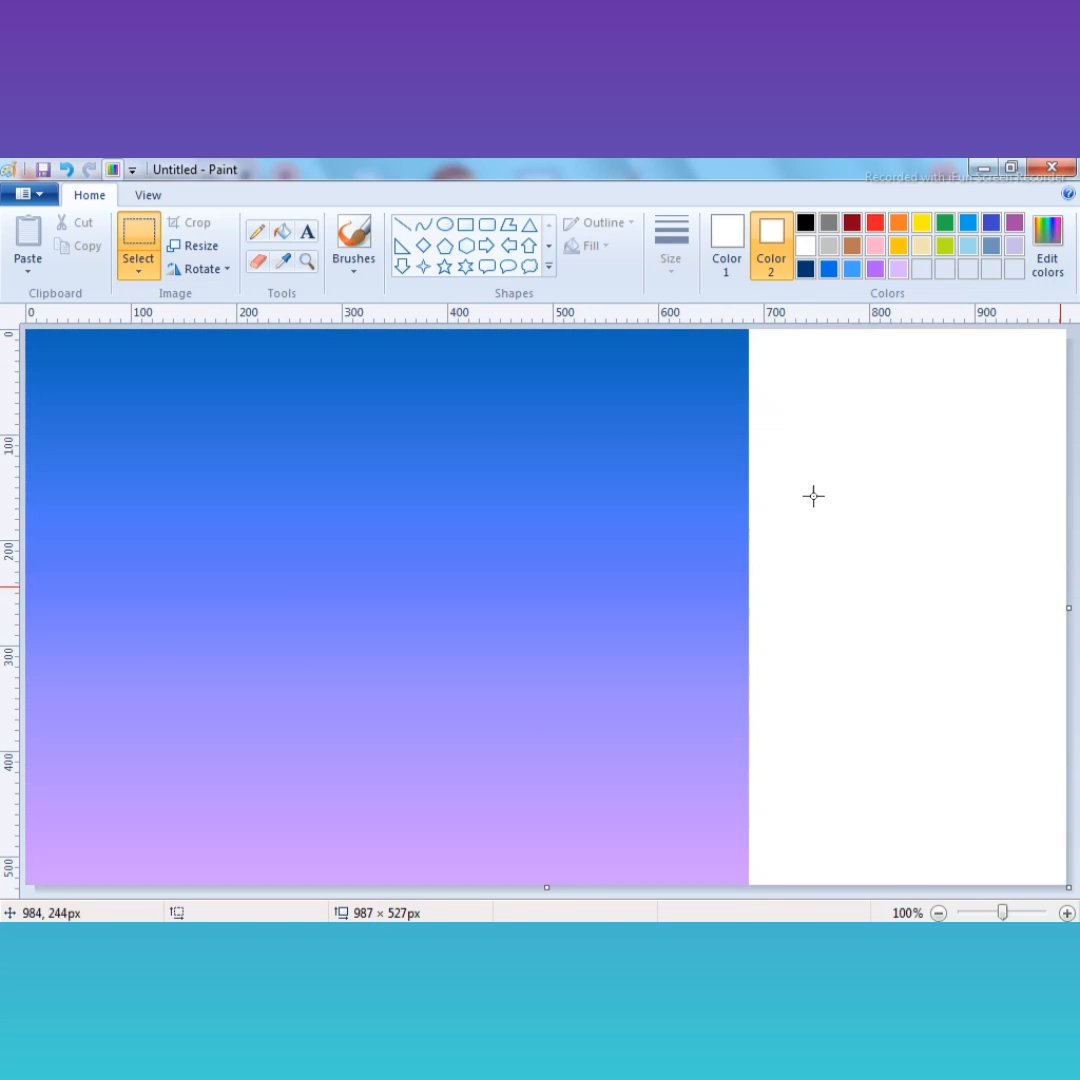
# Draw a solid yellow ellipse about 282 × 260 pixels on the white strip
pyautogui.click(445, 226)
pyautogui.click(921, 222)
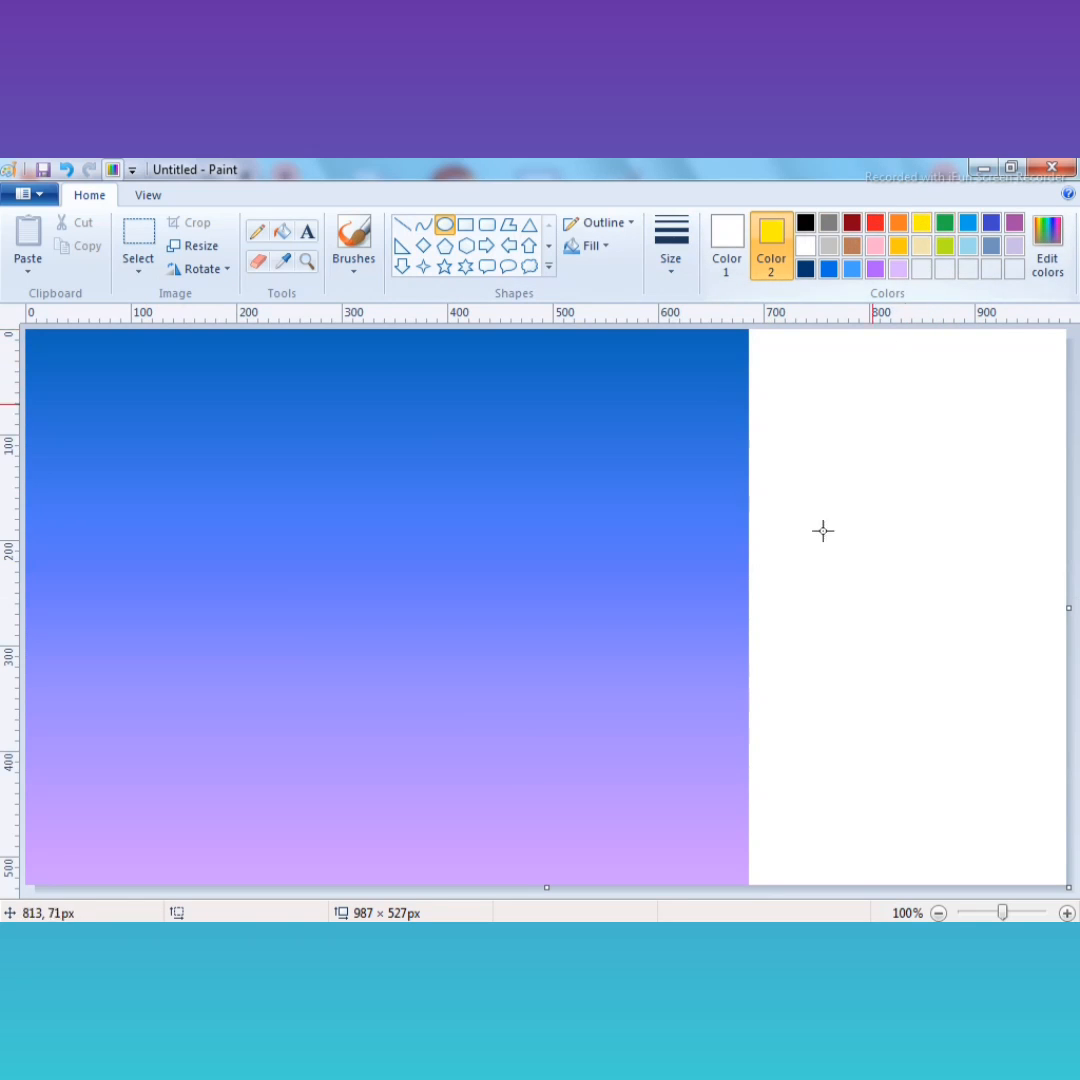
pyautogui.click(921, 222)
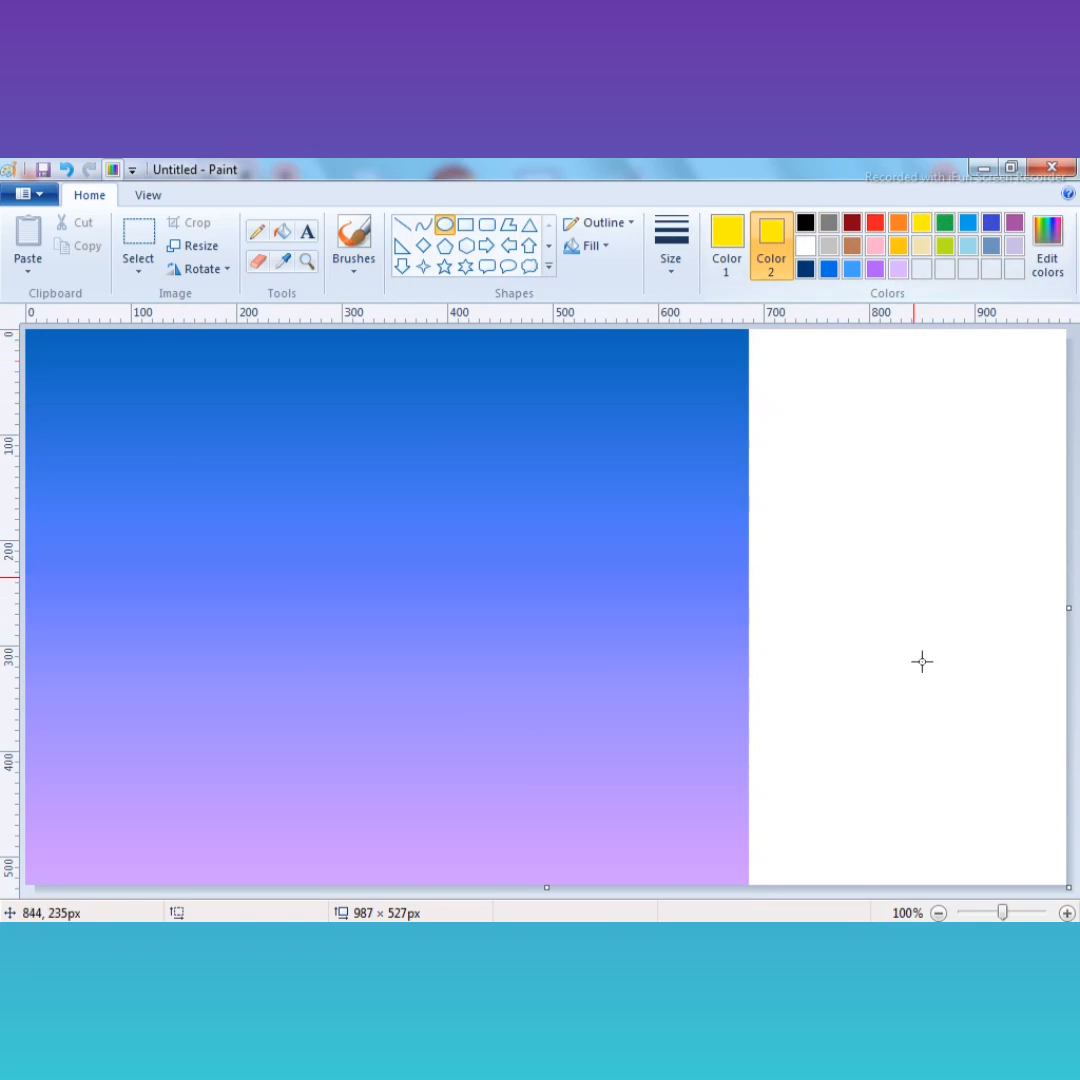
pyautogui.moveTo(796, 772); pyautogui.dragTo(1064, 466)
pyautogui.moveTo(911, 662); pyautogui.dragTo(877, 639)
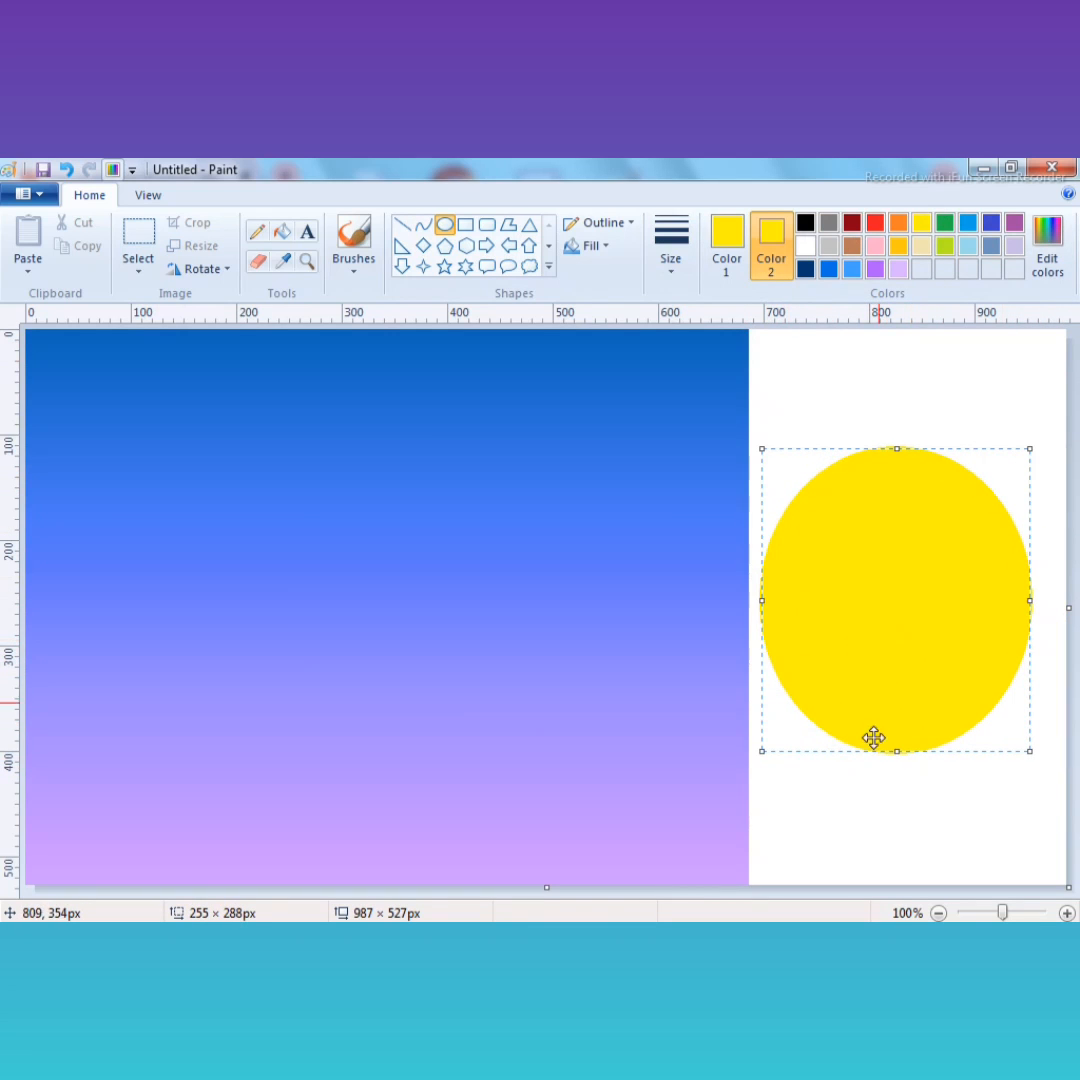
pyautogui.moveTo(896, 750)
pyautogui.mouseDown()
pyautogui.moveTo(889, 697)
pyautogui.moveTo(893, 721)
pyautogui.mouseUp()
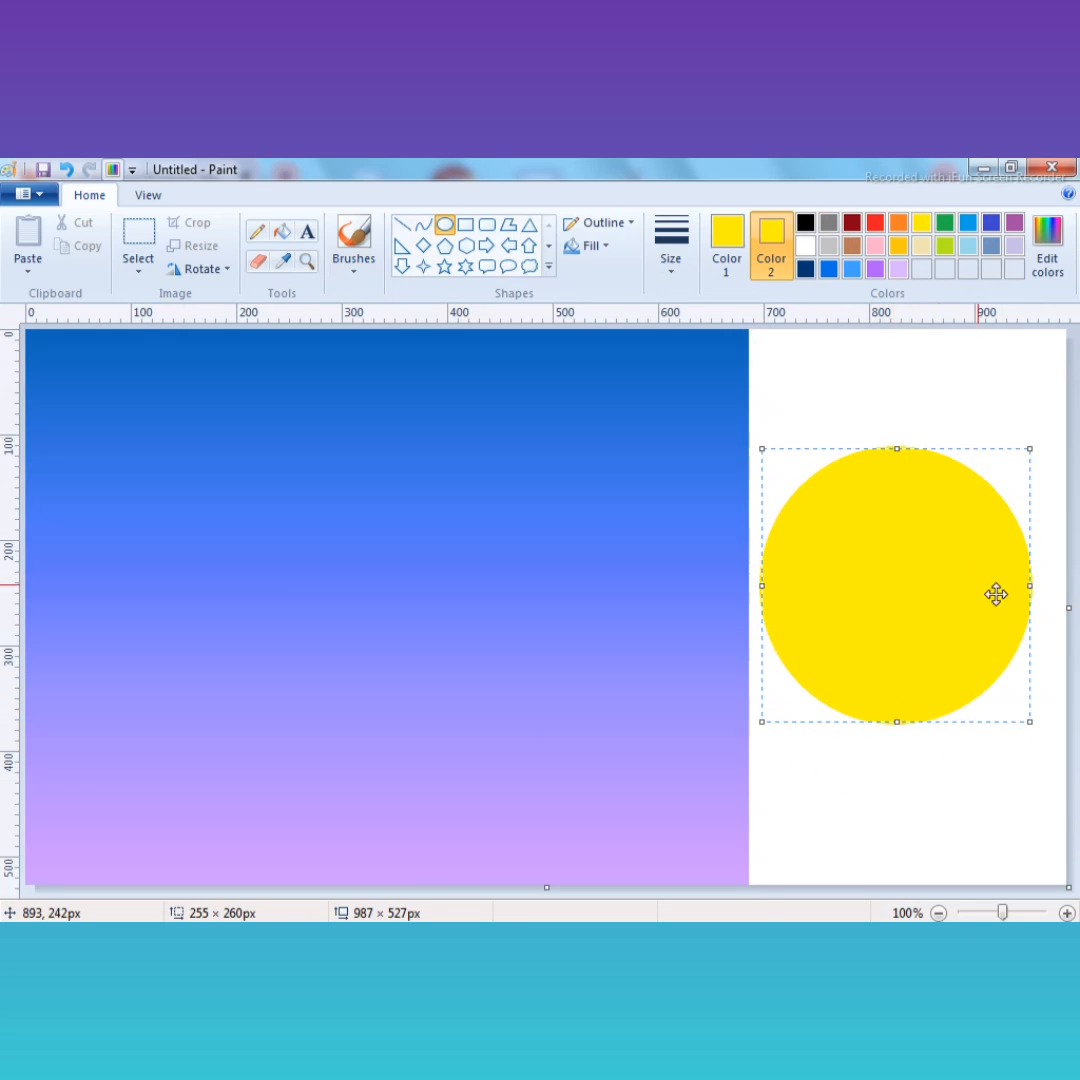
pyautogui.moveTo(1033, 585); pyautogui.dragTo(1058, 587)
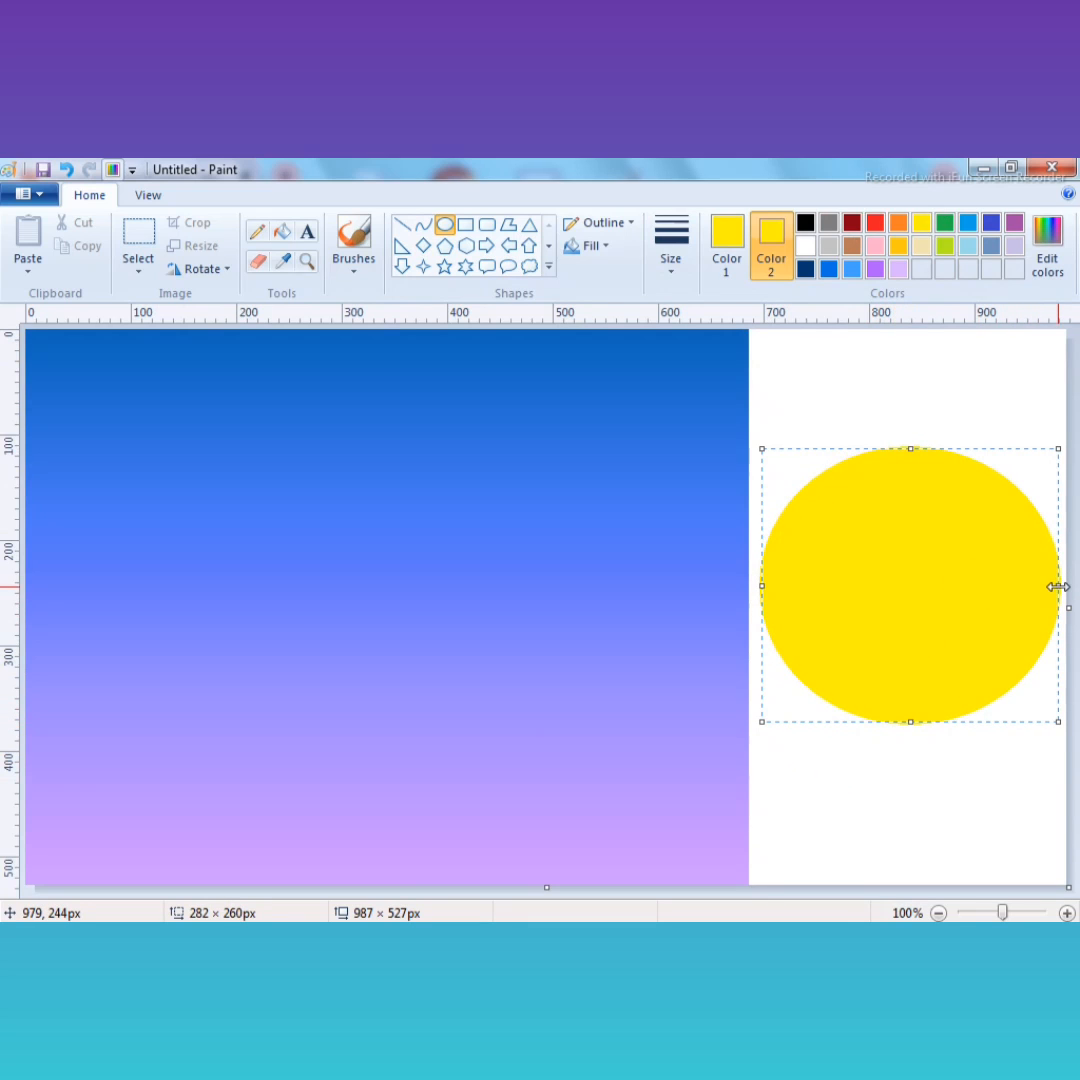
pyautogui.click(947, 828)
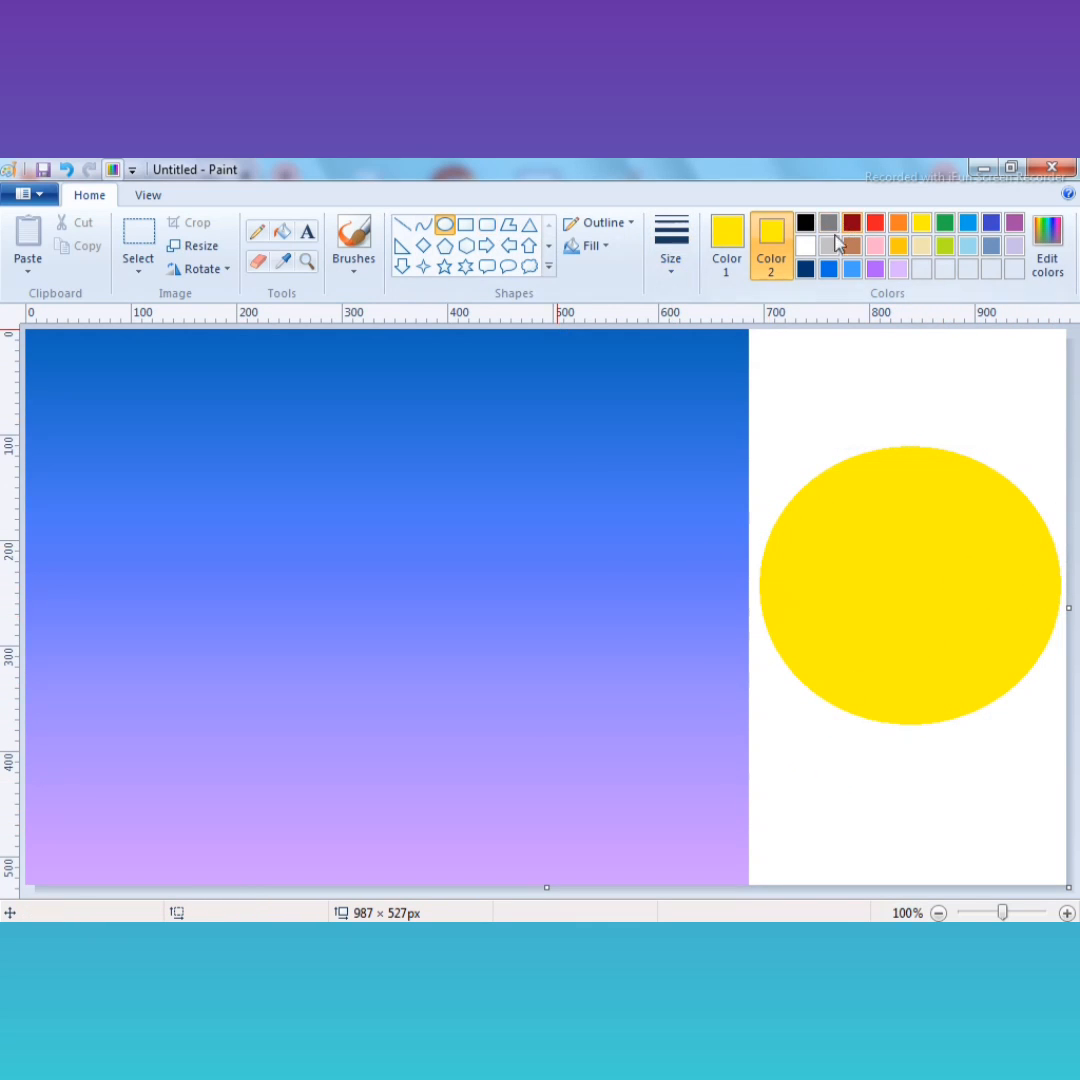
# Overlap the yellow ellipse's upper-right part with a solid white ellipse, adjusting its edges to leave a crescent
pyautogui.click(805, 246)
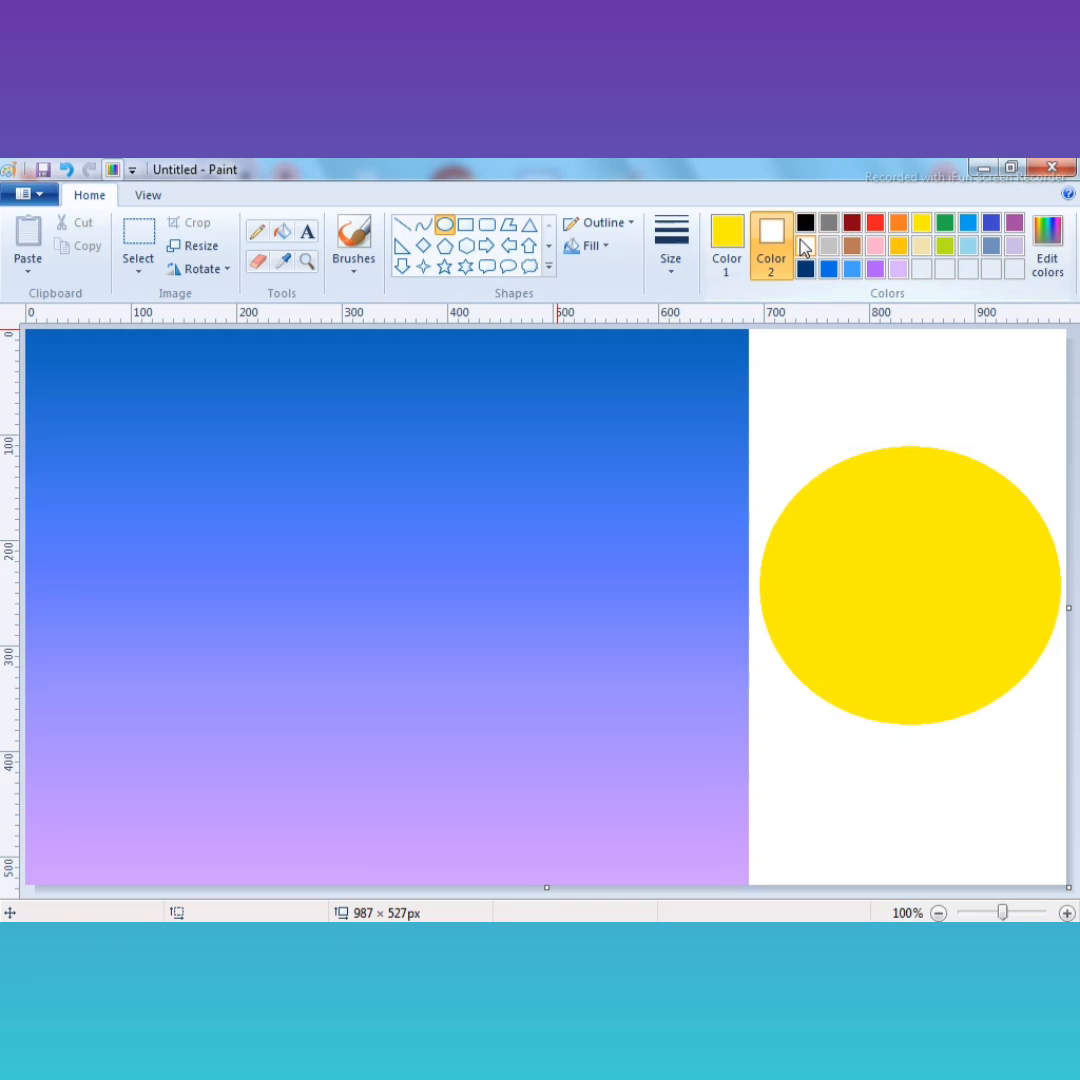
pyautogui.rightClick(805, 246)
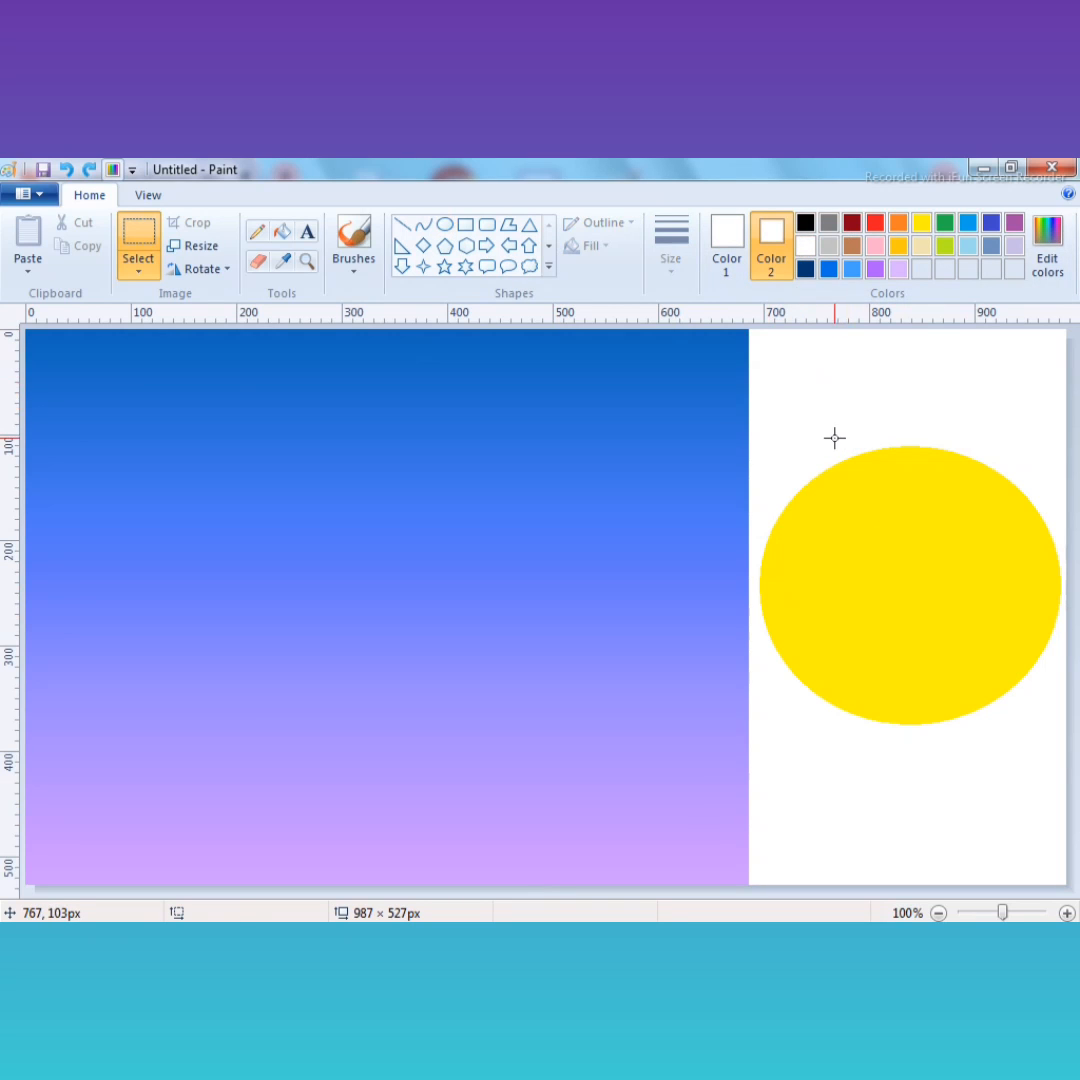
pyautogui.moveTo(834, 438); pyautogui.dragTo(845, 341)
pyautogui.click(444, 224)
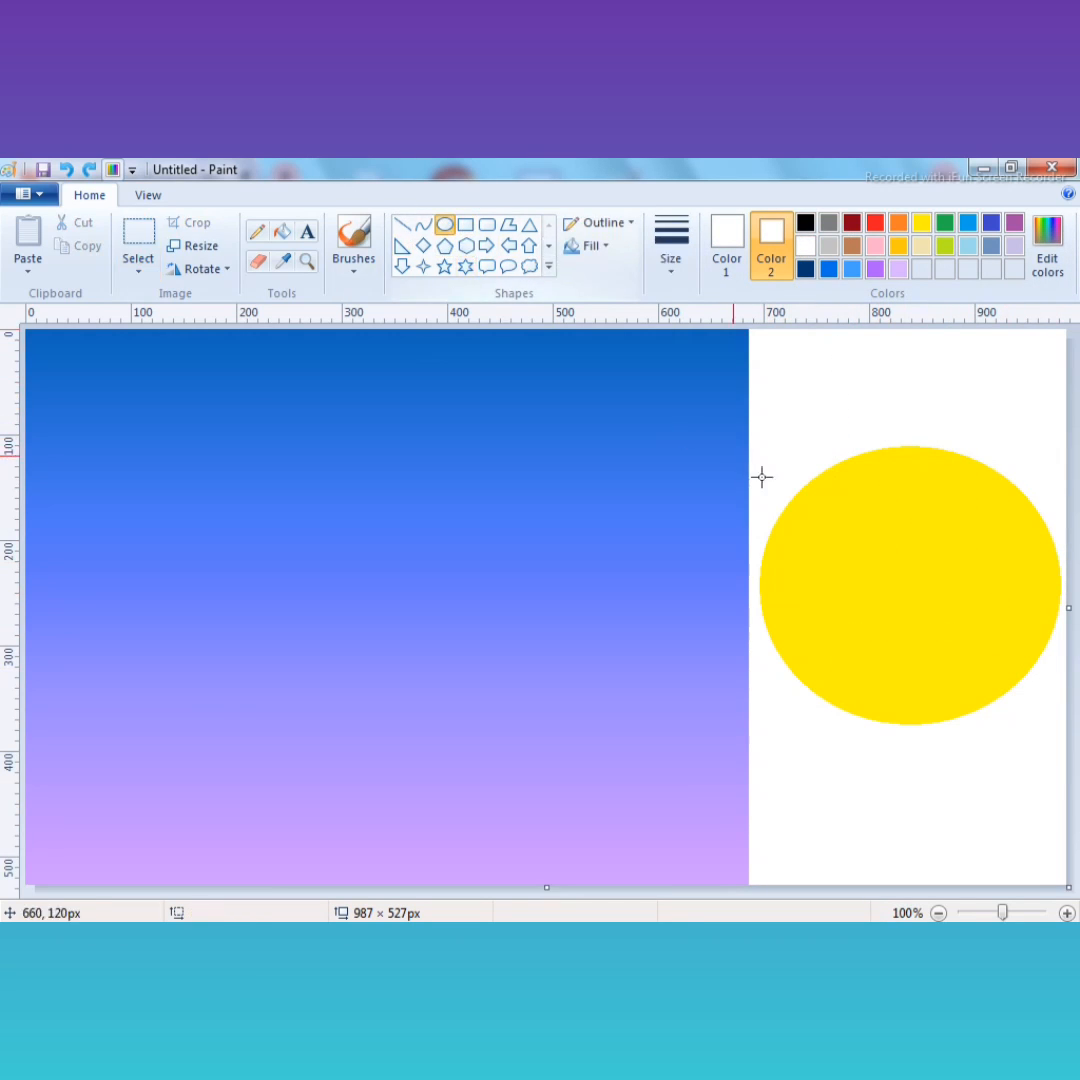
pyautogui.moveTo(812, 415); pyautogui.dragTo(1068, 689)
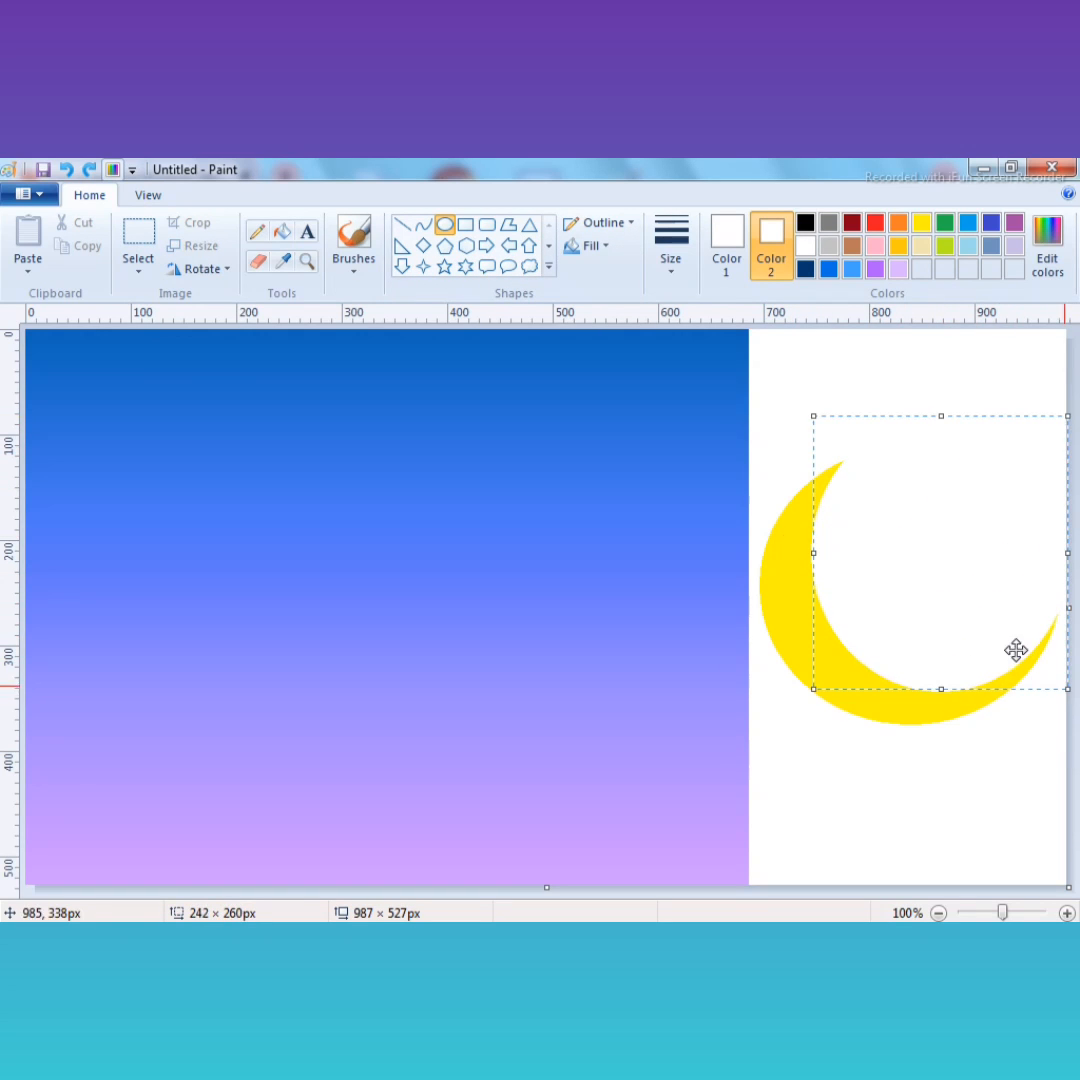
pyautogui.moveTo(807, 549)
pyautogui.mouseDown()
pyautogui.moveTo(796, 542)
pyautogui.moveTo(805, 537)
pyautogui.mouseUp()
pyautogui.moveTo(934, 686)
pyautogui.mouseDown()
pyautogui.moveTo(930, 672)
pyautogui.moveTo(916, 673)
pyautogui.mouseUp()
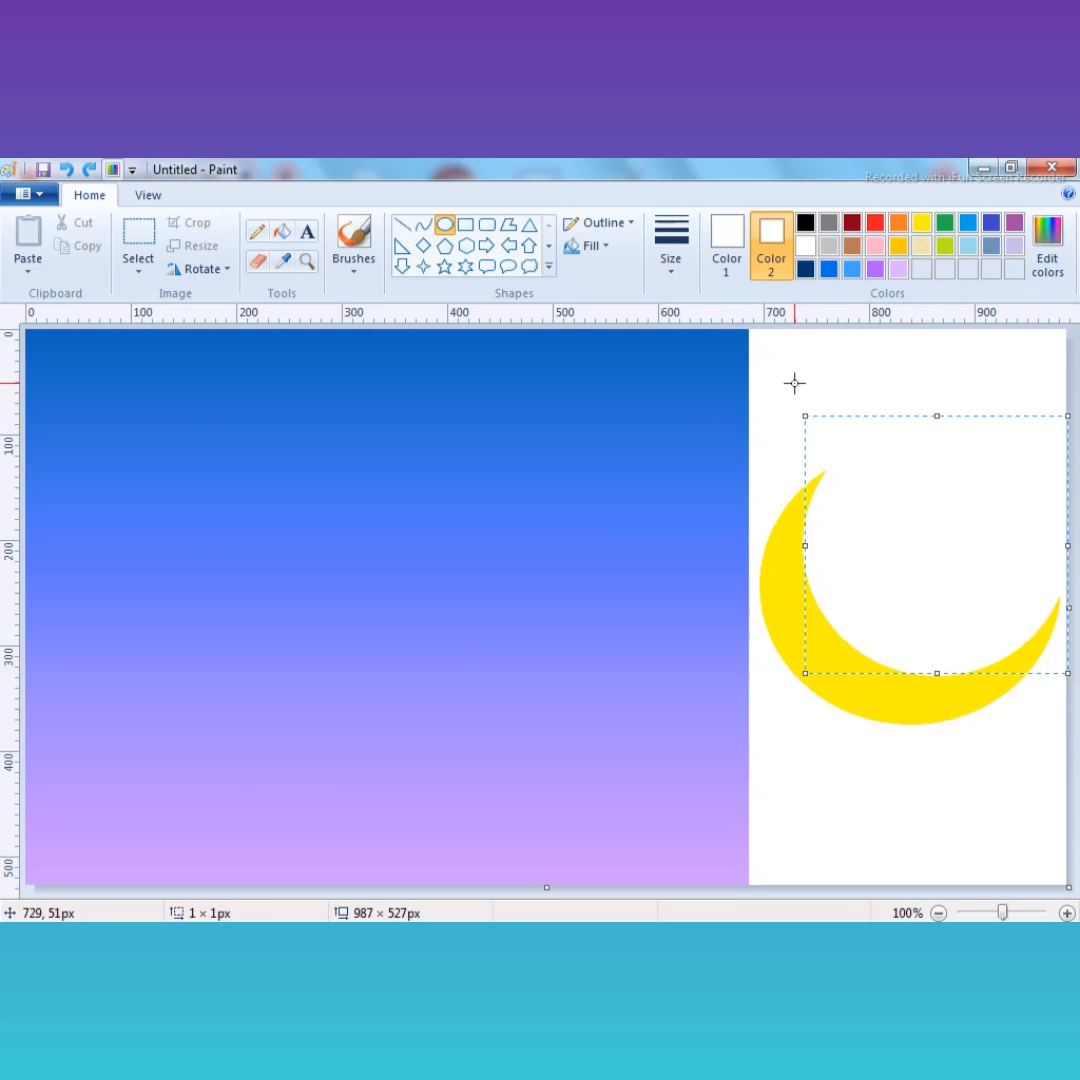
pyautogui.click(761, 422)
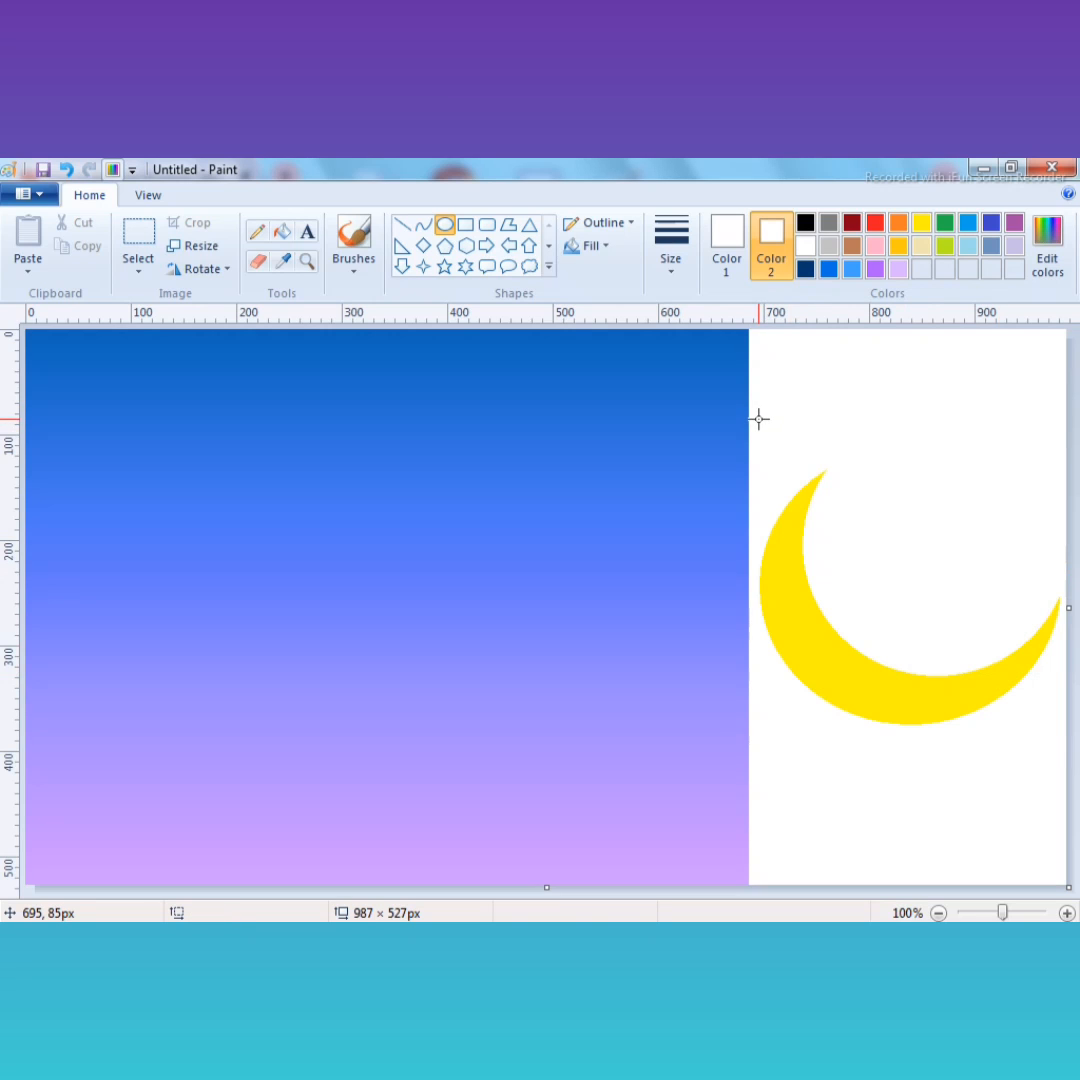
# Select the yellow crescent and move it onto the middle of the gradient background
pyautogui.click(138, 238)
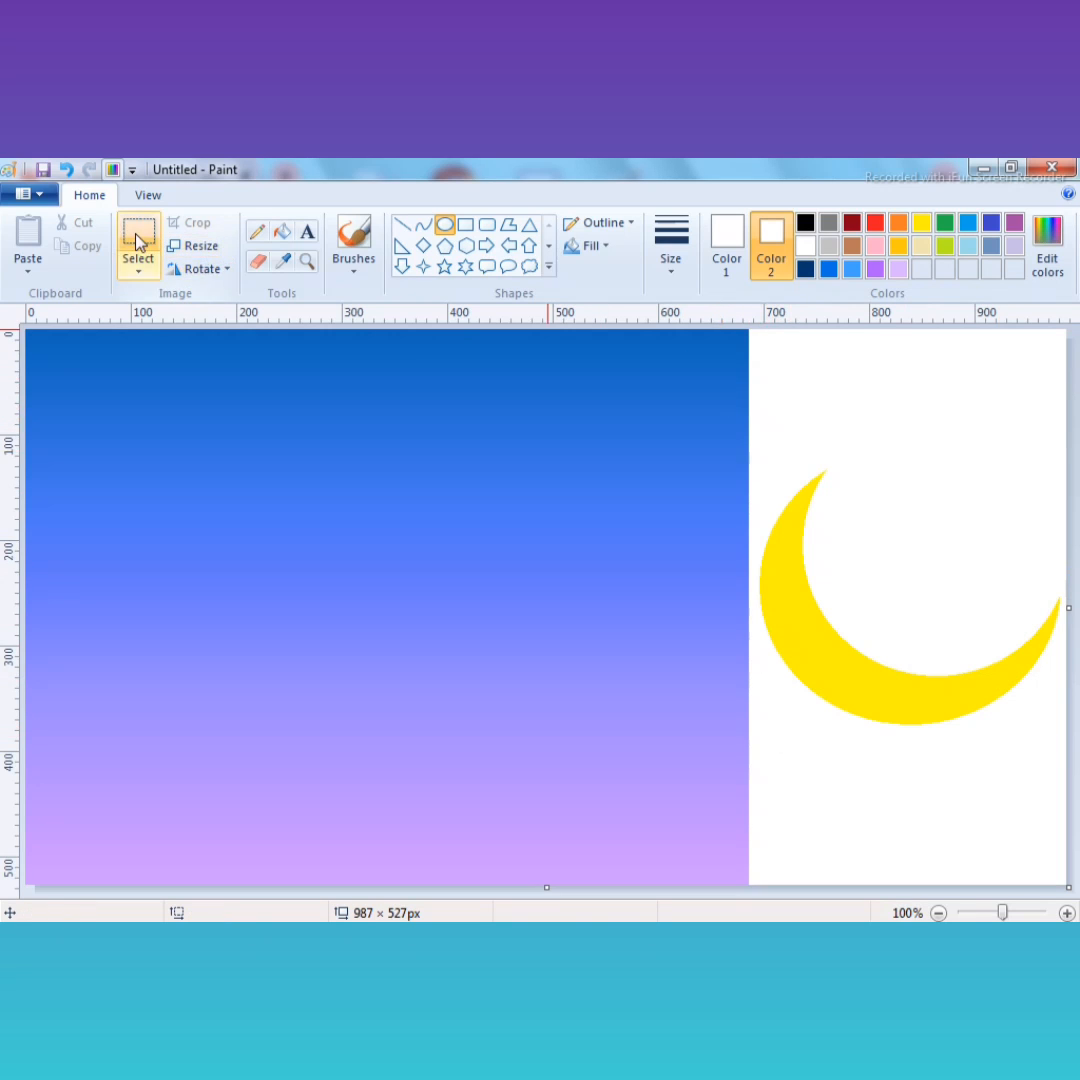
pyautogui.moveTo(761, 447); pyautogui.dragTo(1056, 717)
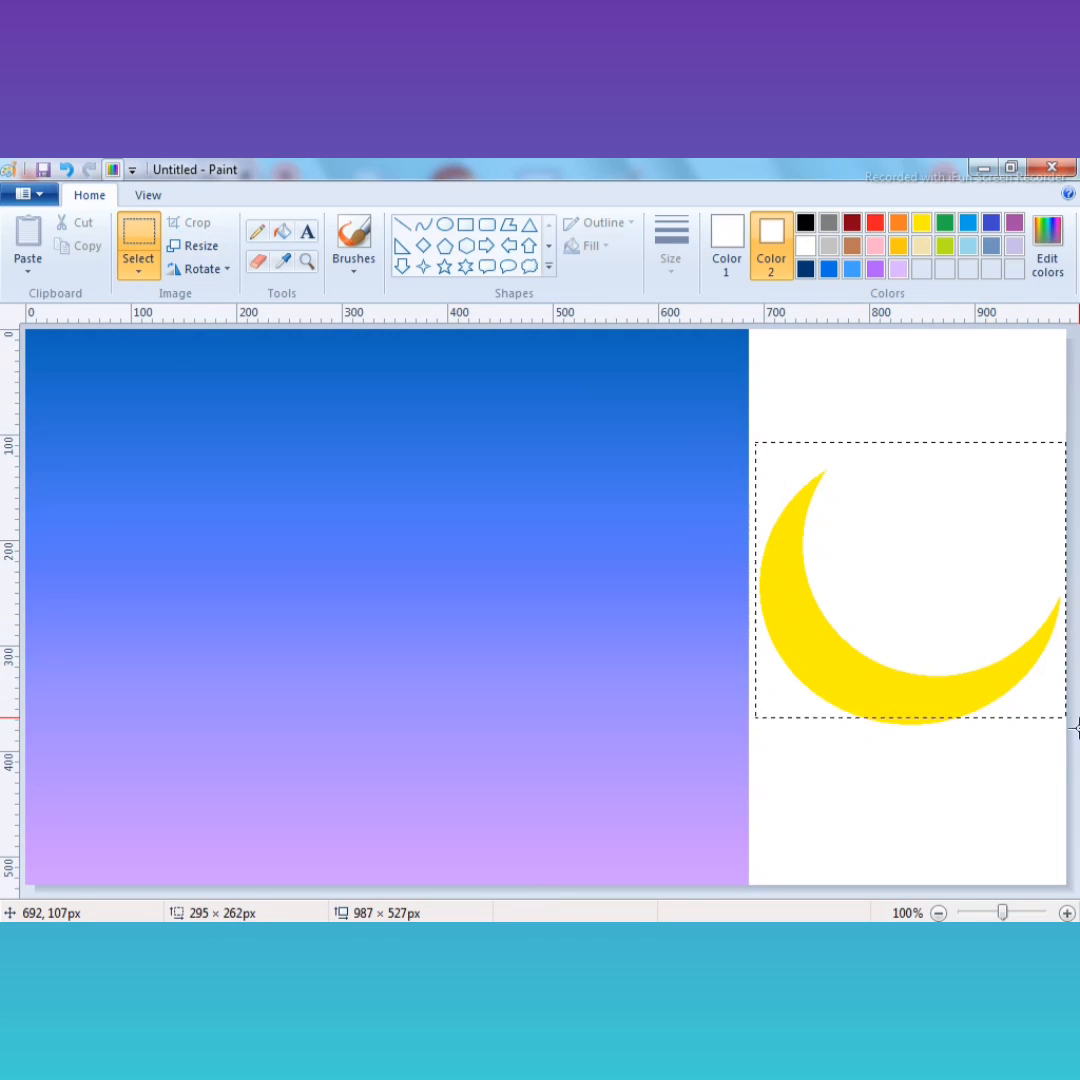
pyautogui.moveTo(965, 606); pyautogui.dragTo(456, 627)
pyautogui.moveTo(335, 640); pyautogui.dragTo(329, 638)
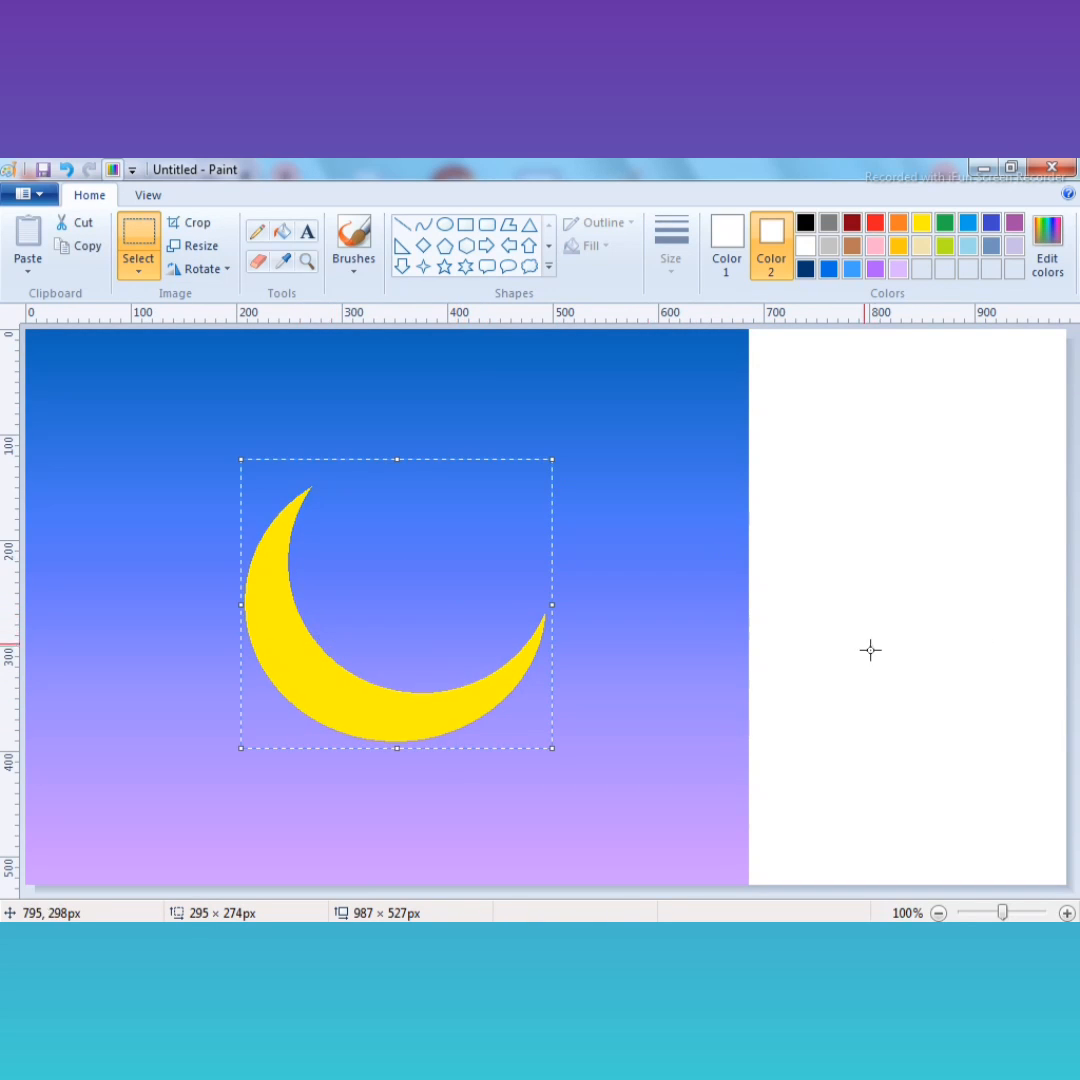
pyautogui.click(820, 706)
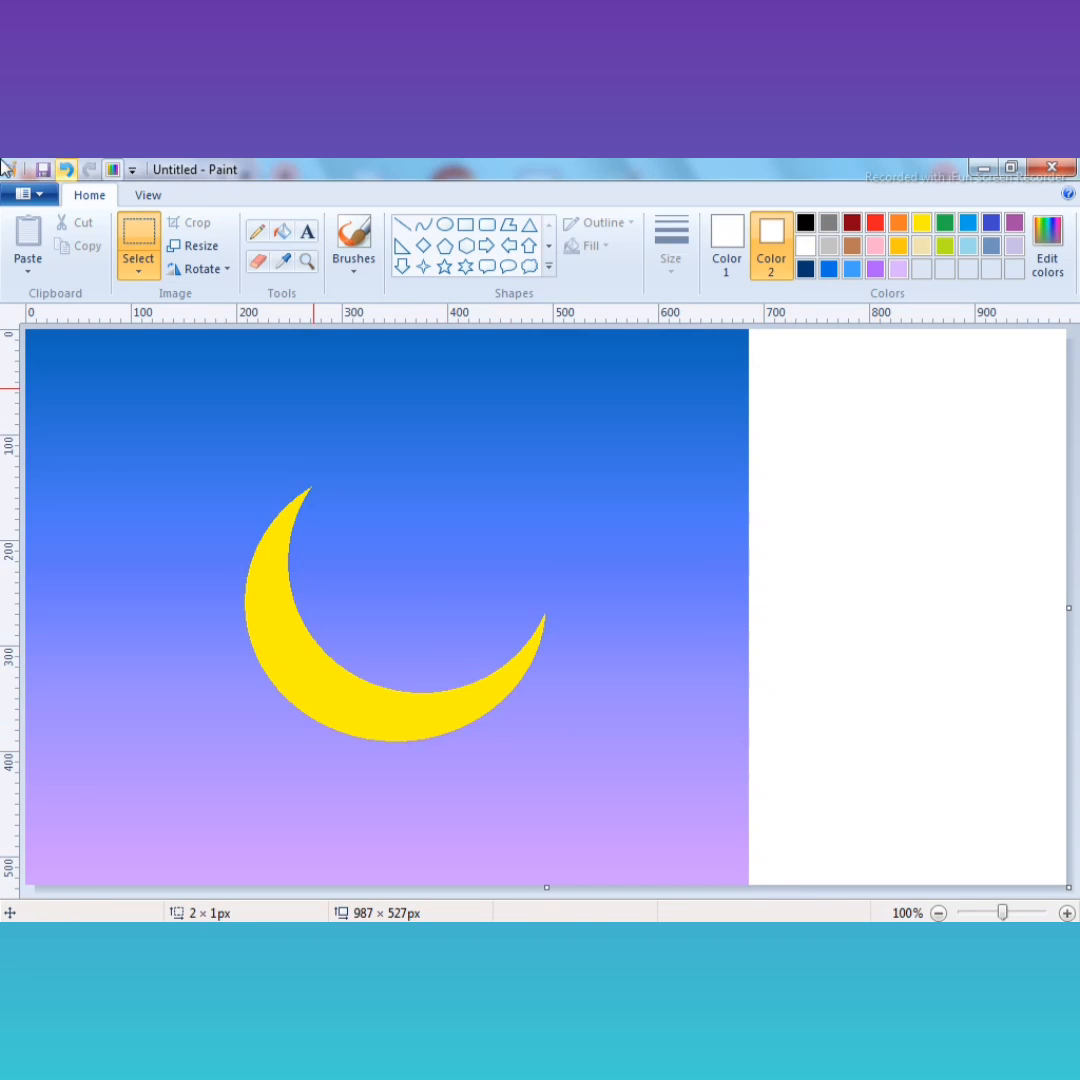
# Fill the crescent with white and trim the blank strip off, leaving the canvas about 682 pixels wide
pyautogui.click(283, 233)
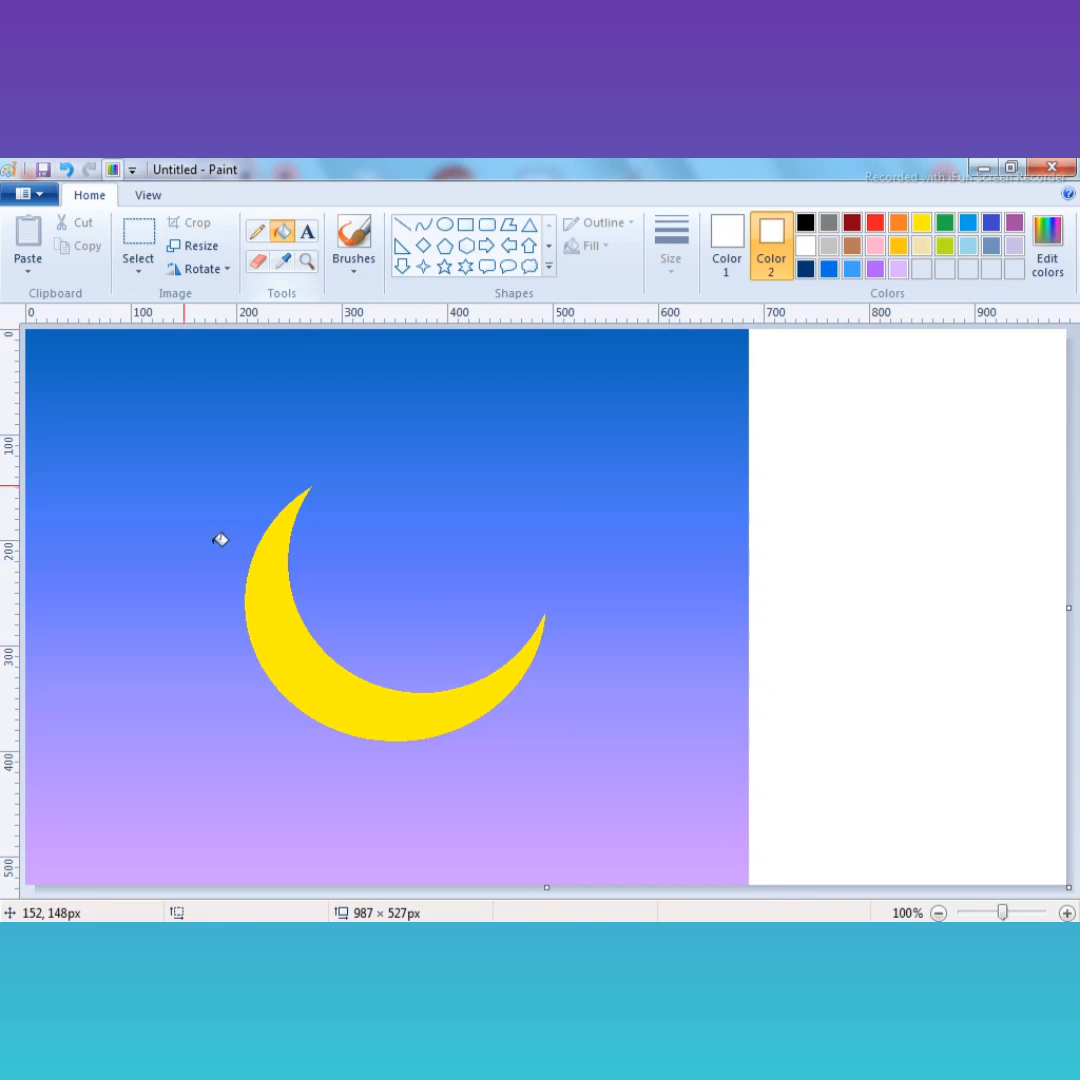
pyautogui.click(294, 632)
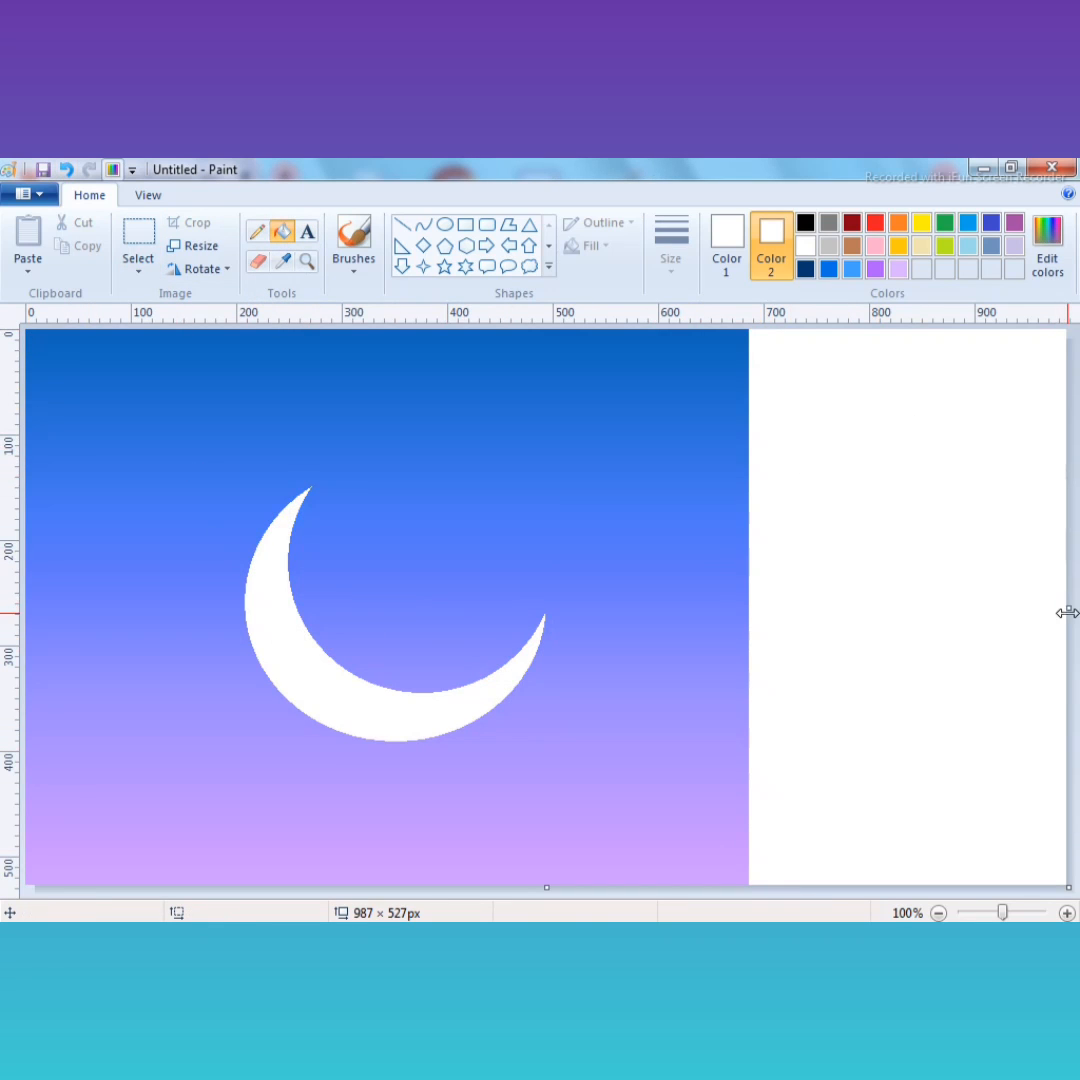
pyautogui.moveTo(1066, 606); pyautogui.dragTo(745, 644)
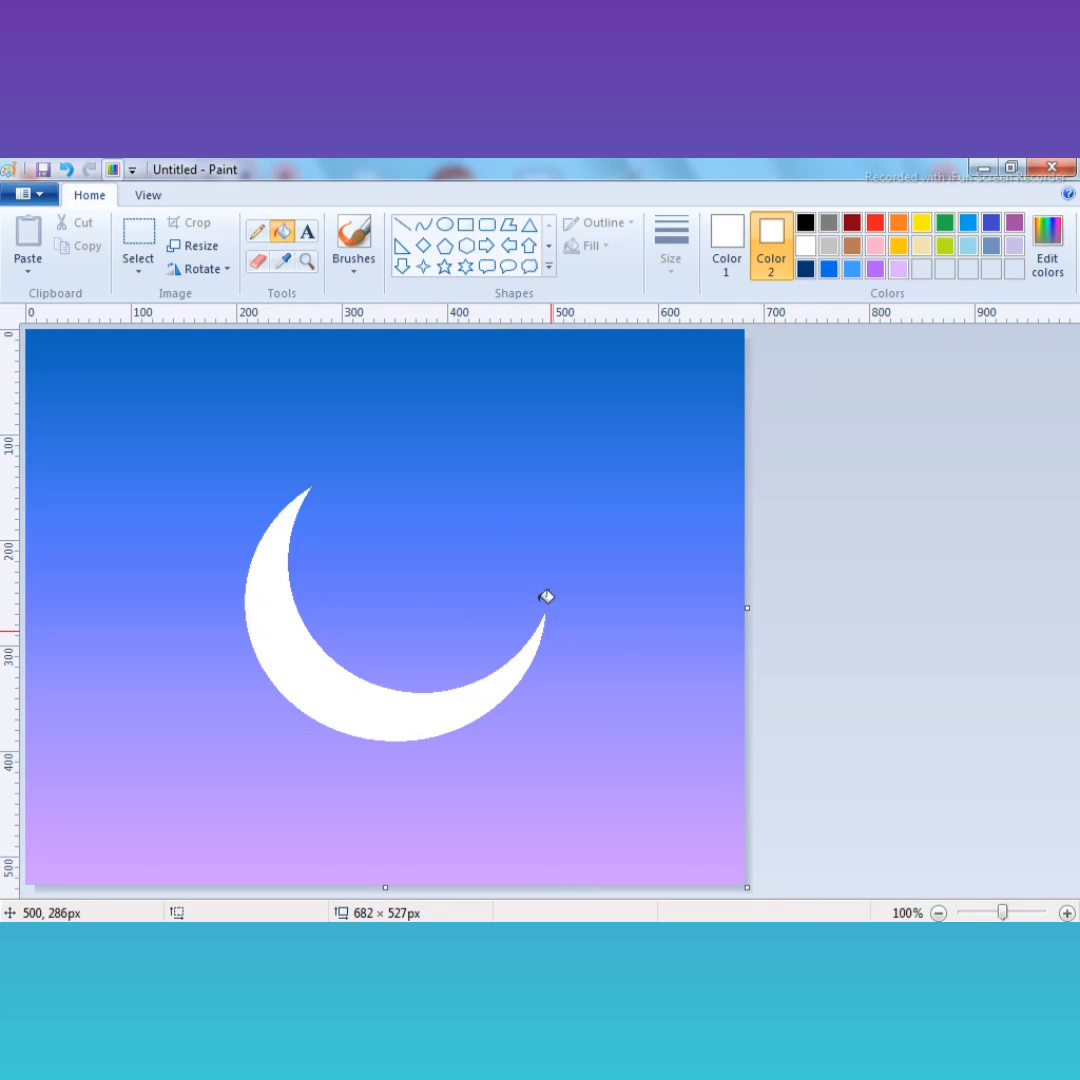
# Shade the inner edge of the crescent from tip to tip with a thick light grey airbrush
pyautogui.click(829, 245)
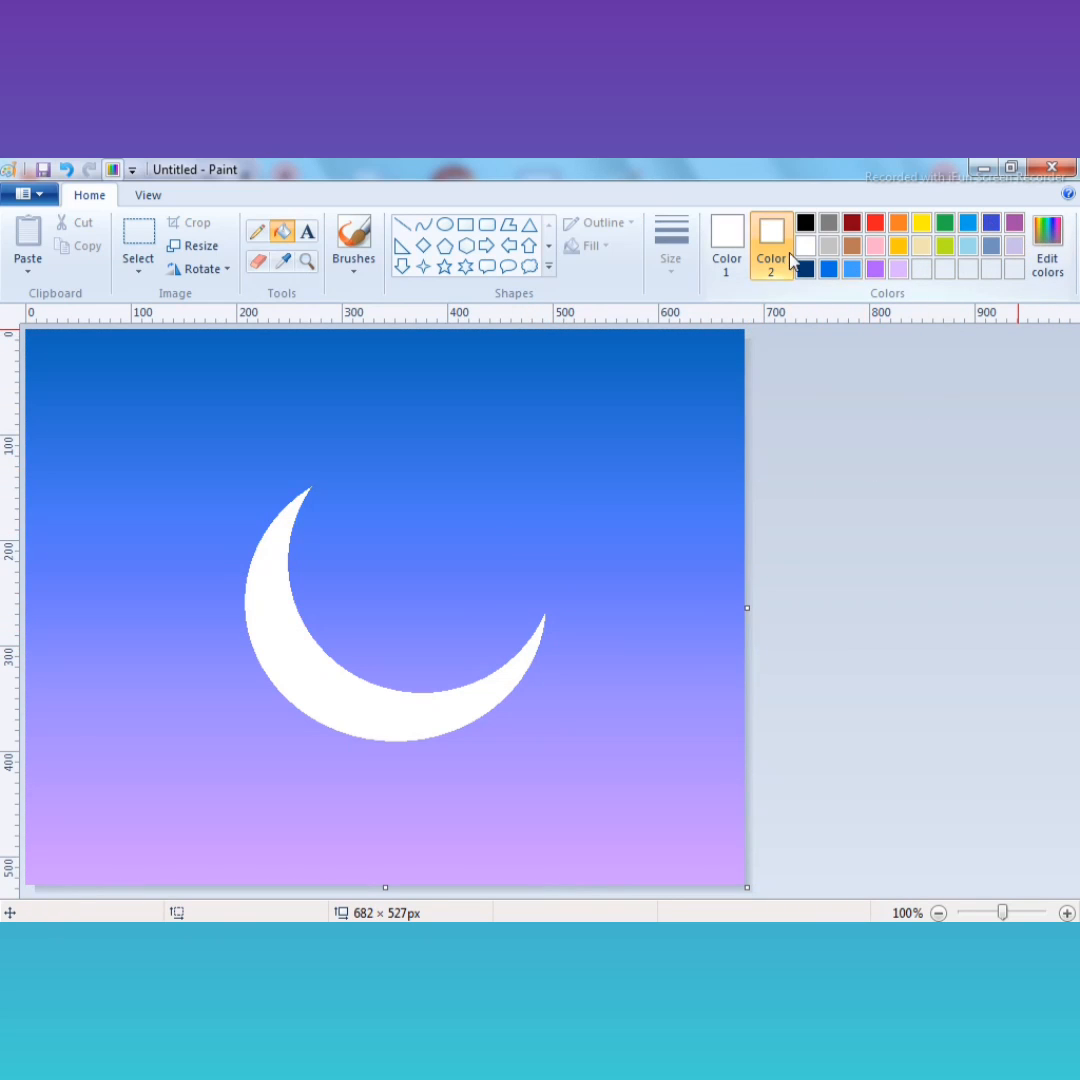
pyautogui.click(354, 250)
pyautogui.click(480, 303)
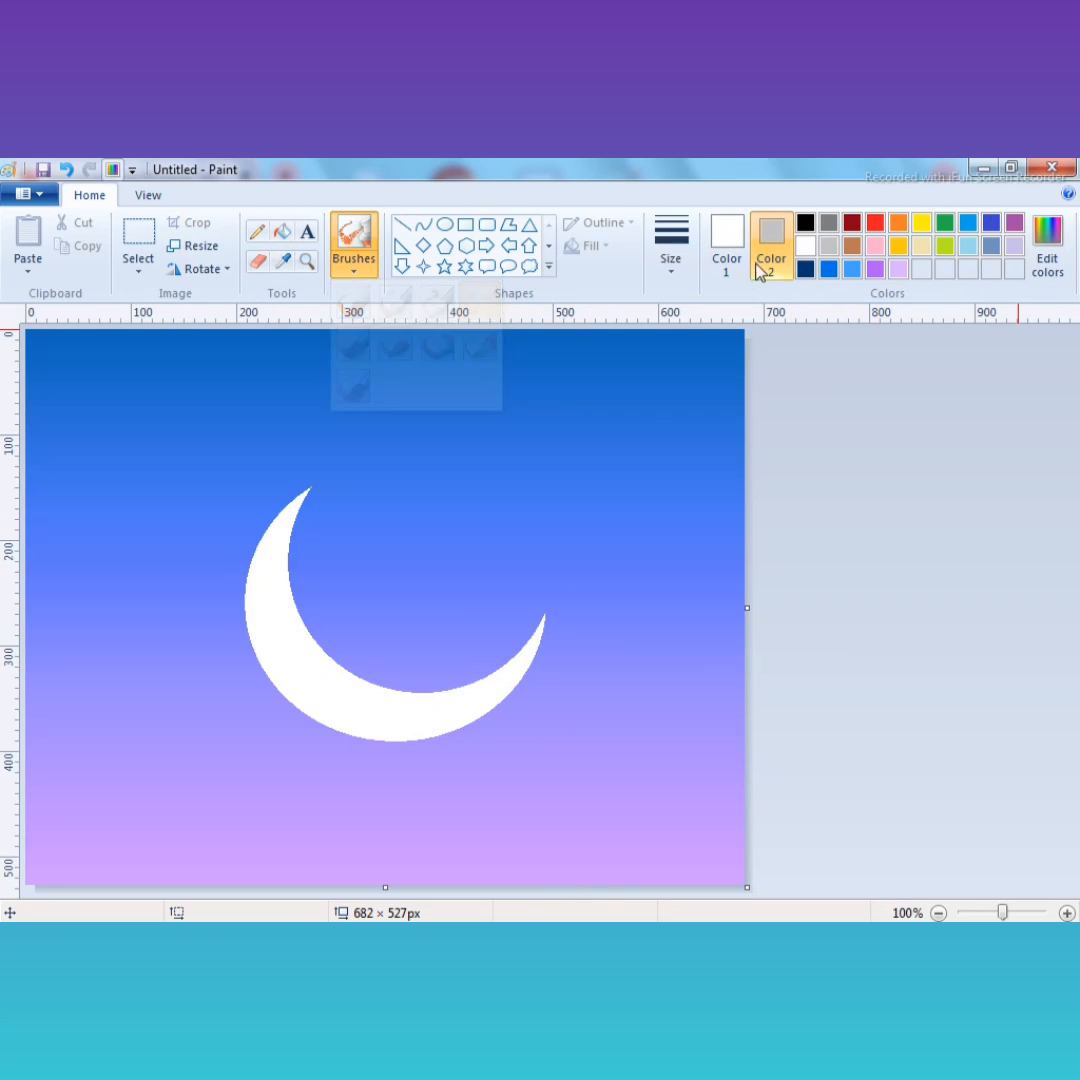
pyautogui.click(670, 245)
pyautogui.click(705, 432)
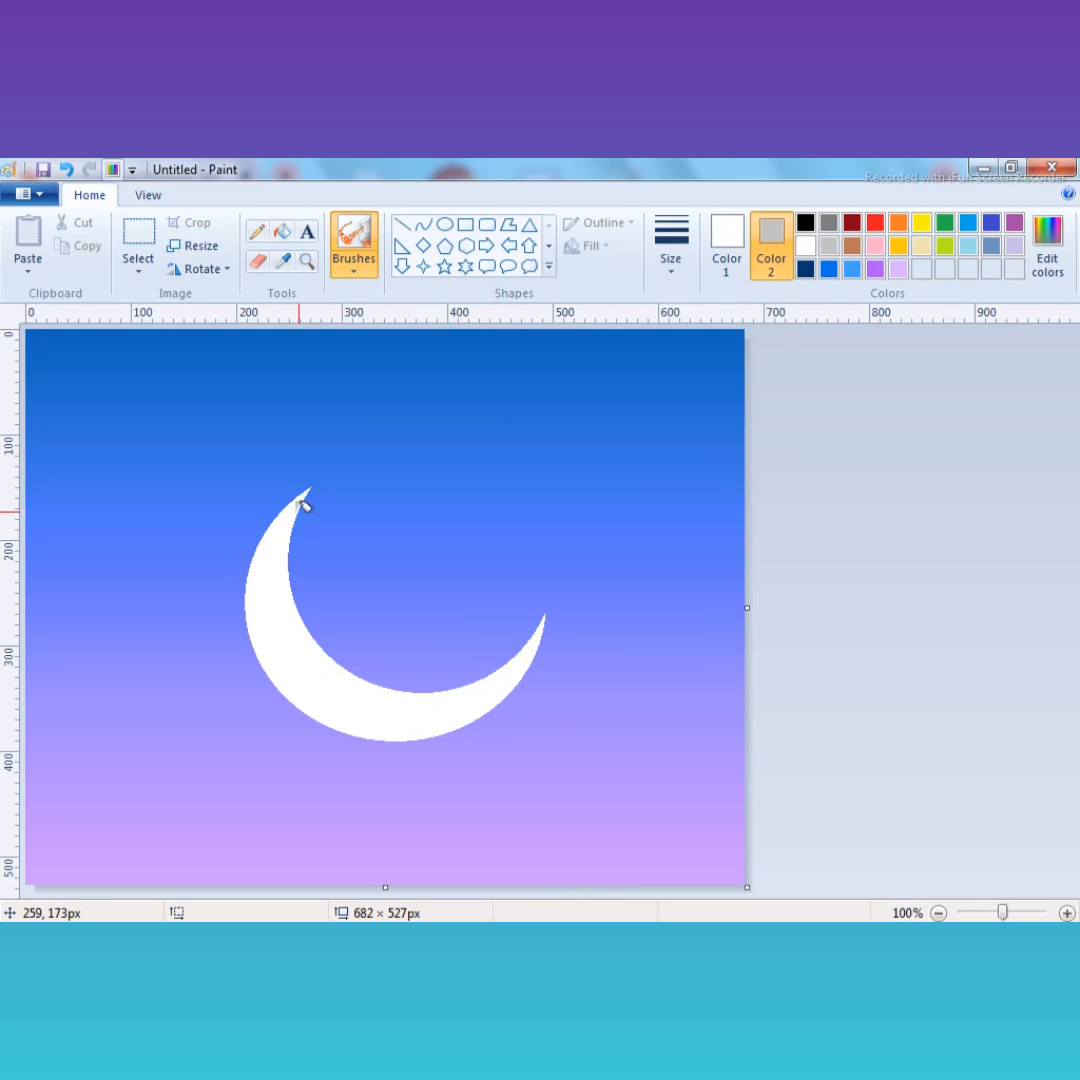
pyautogui.click(727, 245)
pyautogui.click(831, 246)
pyautogui.moveTo(279, 546)
pyautogui.mouseDown()
pyautogui.moveTo(303, 496)
pyautogui.moveTo(280, 567)
pyautogui.moveTo(274, 554)
pyautogui.moveTo(280, 610)
pyautogui.moveTo(293, 605)
pyautogui.moveTo(291, 588)
pyautogui.moveTo(346, 656)
pyautogui.moveTo(320, 646)
pyautogui.moveTo(416, 682)
pyautogui.moveTo(337, 688)
pyautogui.moveTo(473, 678)
pyautogui.moveTo(399, 705)
pyautogui.moveTo(495, 680)
pyautogui.moveTo(477, 690)
pyautogui.moveTo(542, 613)
pyautogui.moveTo(525, 656)
pyautogui.moveTo(451, 696)
pyautogui.moveTo(376, 696)
pyautogui.moveTo(487, 687)
pyautogui.moveTo(535, 628)
pyautogui.moveTo(520, 660)
pyautogui.moveTo(473, 688)
pyautogui.moveTo(360, 671)
pyautogui.moveTo(336, 645)
pyautogui.moveTo(310, 644)
pyautogui.moveTo(444, 687)
pyautogui.moveTo(283, 569)
pyautogui.mouseUp()
pyautogui.moveTo(320, 495)
pyautogui.mouseDown()
pyautogui.moveTo(286, 564)
pyautogui.moveTo(310, 622)
pyautogui.mouseUp()
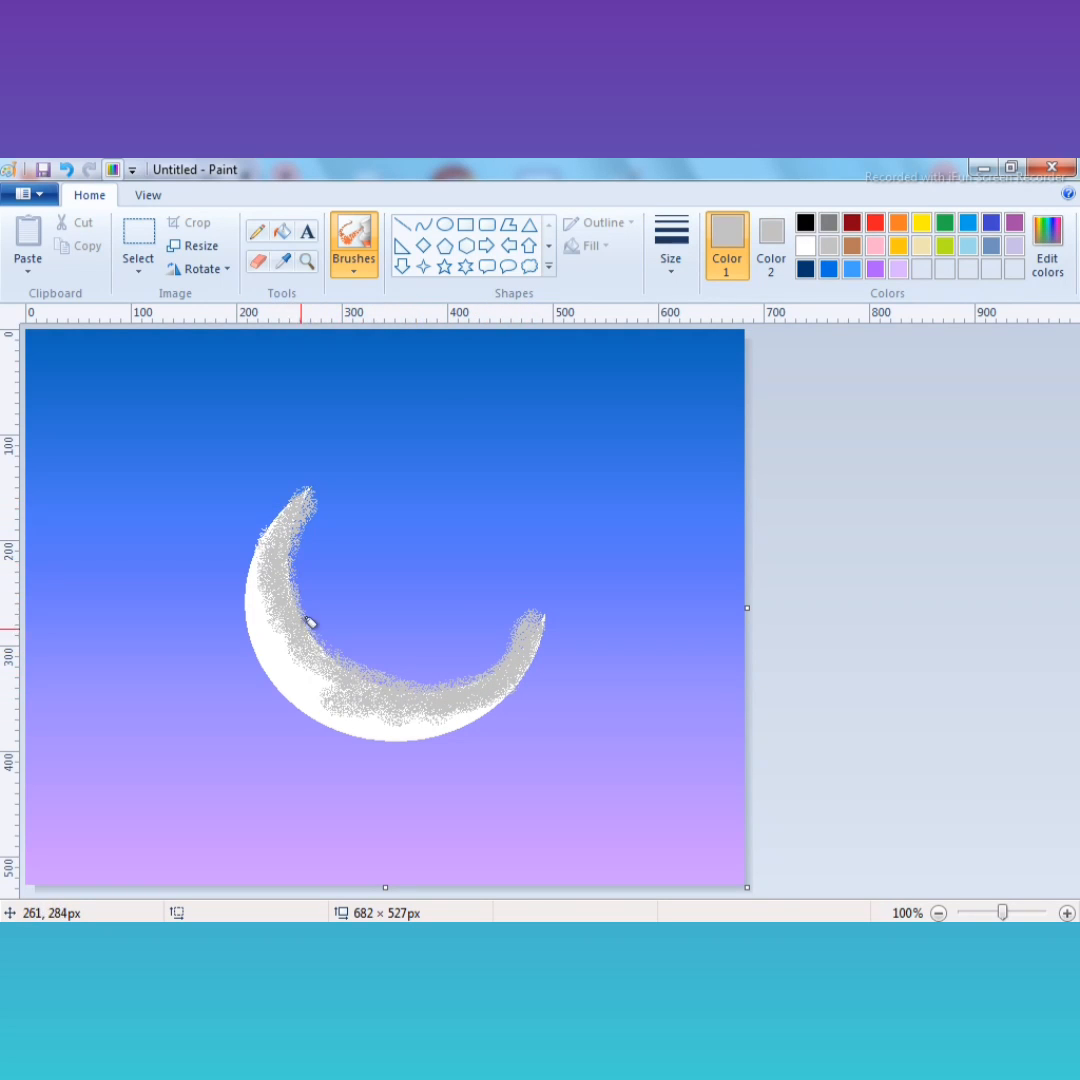
# Mix a lighter grey (225, 225, 225) and airbrush it over the crescent's white area to blend the shading
pyautogui.click(1047, 250)
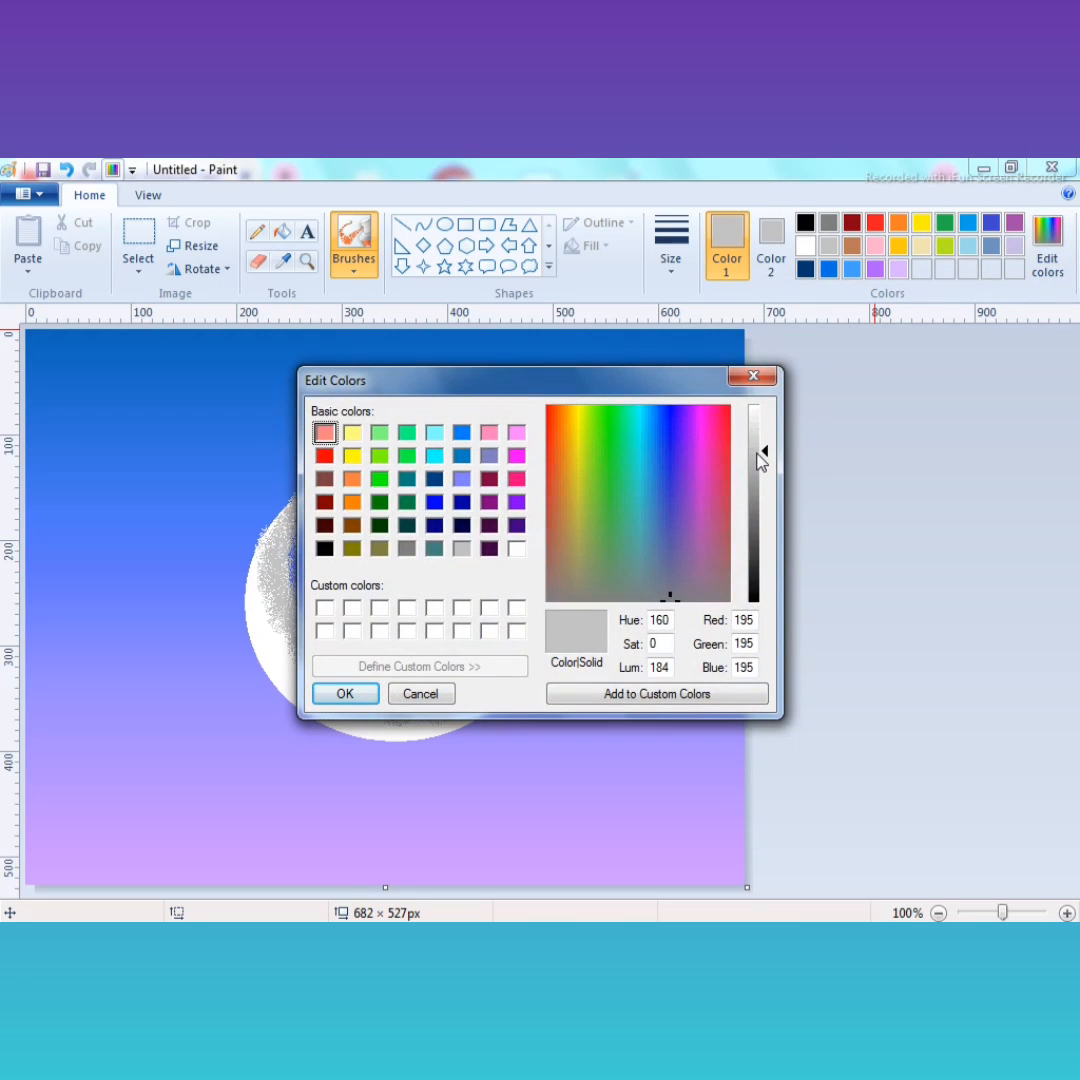
pyautogui.moveTo(760, 458); pyautogui.dragTo(764, 428)
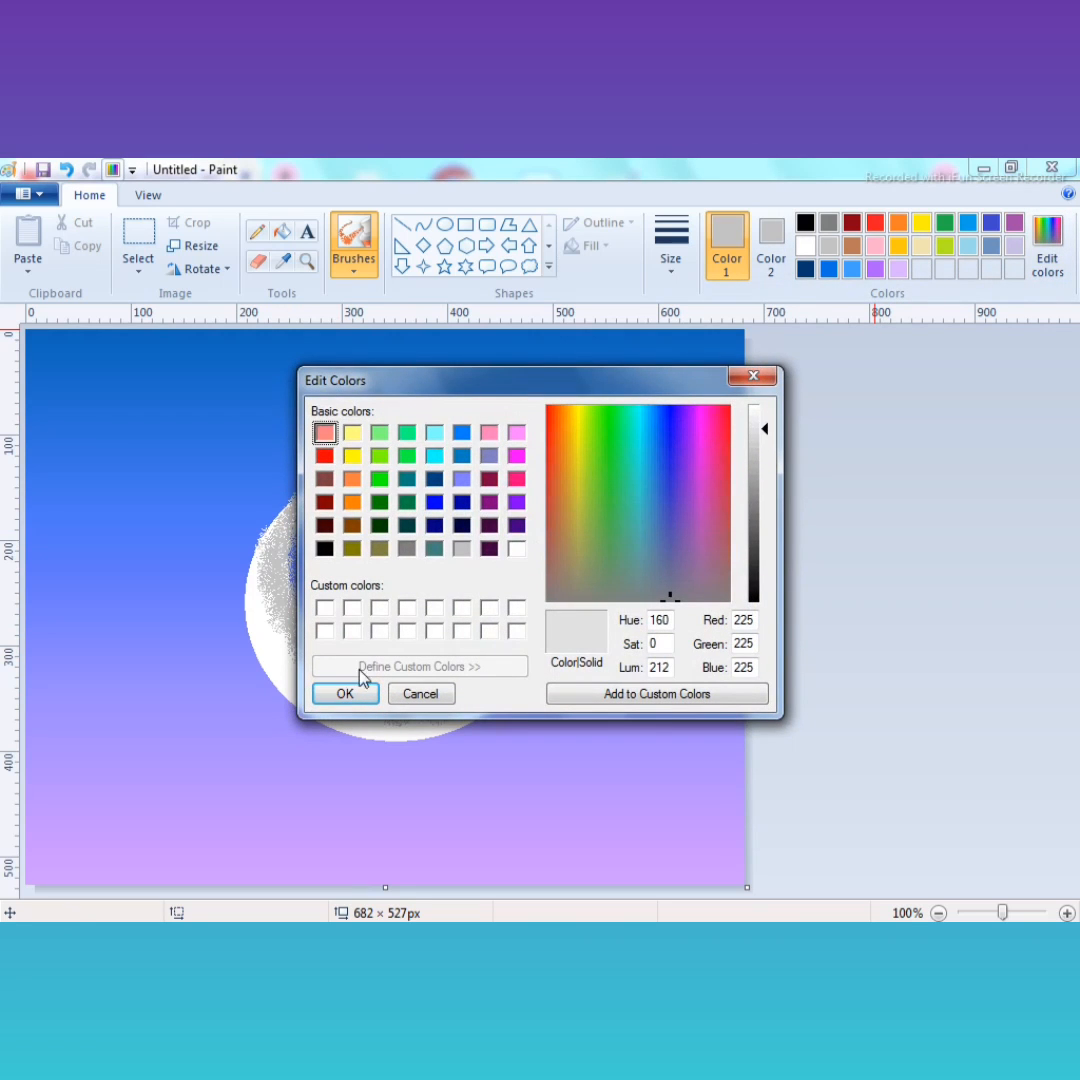
pyautogui.click(350, 692)
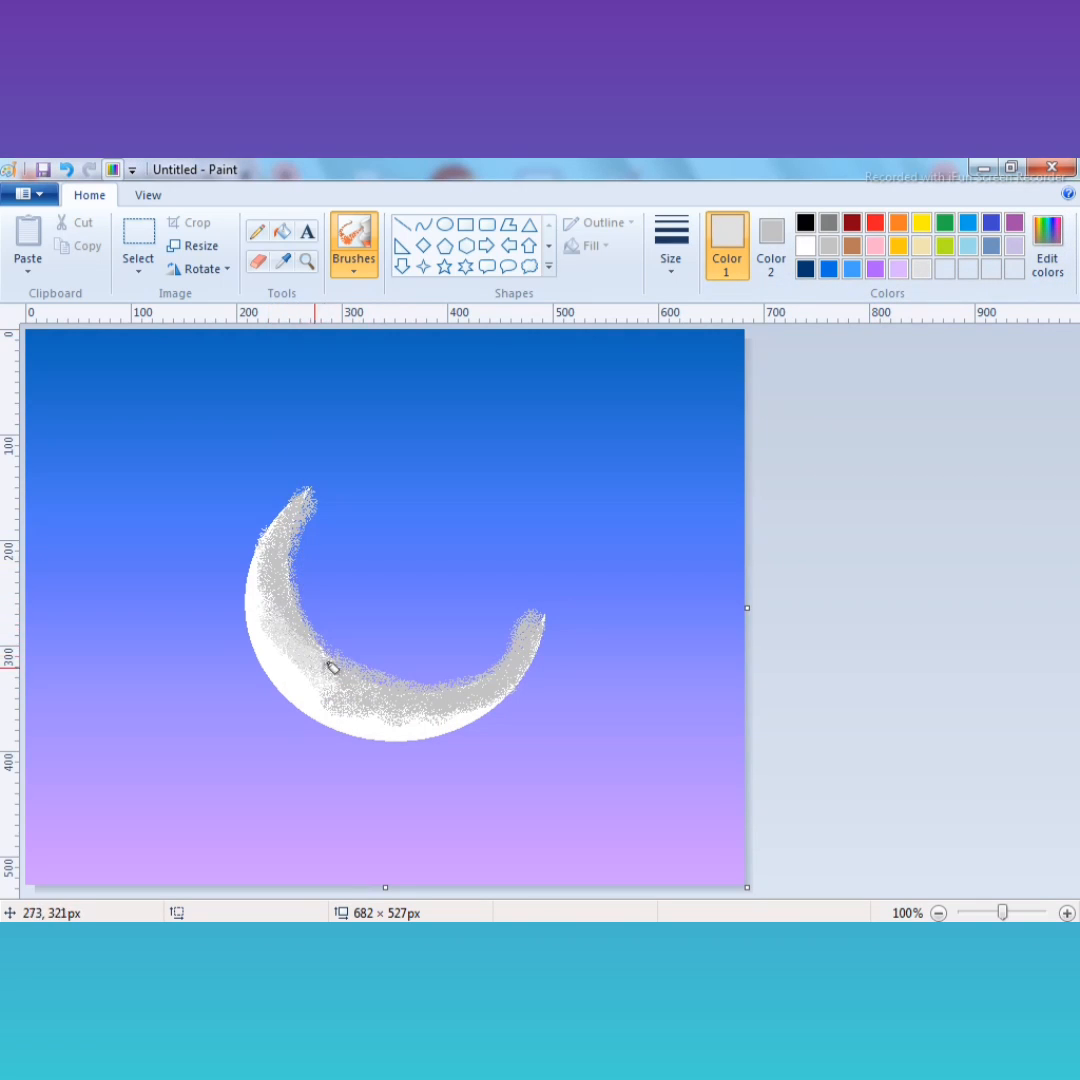
pyautogui.moveTo(333, 668)
pyautogui.mouseDown()
pyautogui.moveTo(435, 705)
pyautogui.moveTo(378, 714)
pyautogui.moveTo(368, 705)
pyautogui.moveTo(444, 713)
pyautogui.moveTo(341, 698)
pyautogui.moveTo(486, 699)
pyautogui.moveTo(333, 689)
pyautogui.moveTo(307, 650)
pyautogui.moveTo(331, 694)
pyautogui.moveTo(287, 644)
pyautogui.moveTo(276, 604)
pyautogui.moveTo(272, 543)
pyautogui.moveTo(289, 510)
pyautogui.moveTo(266, 588)
pyautogui.mouseUp()
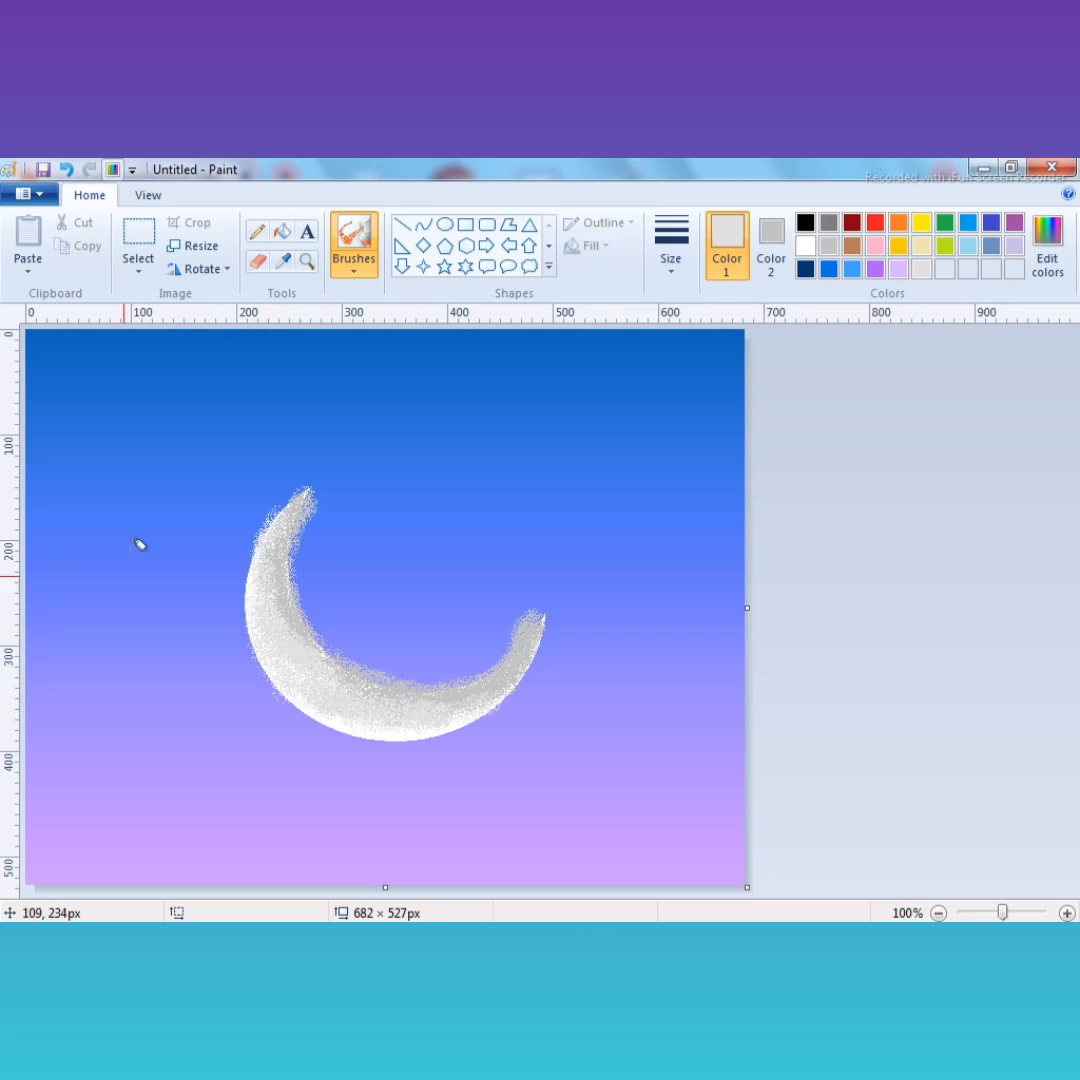
# Sample the blue sky inside the crescent, mix a lighter tint of it, and airbrush that along the crescent's inner edge from tip to tip
pyautogui.click(283, 261)
pyautogui.click(378, 553)
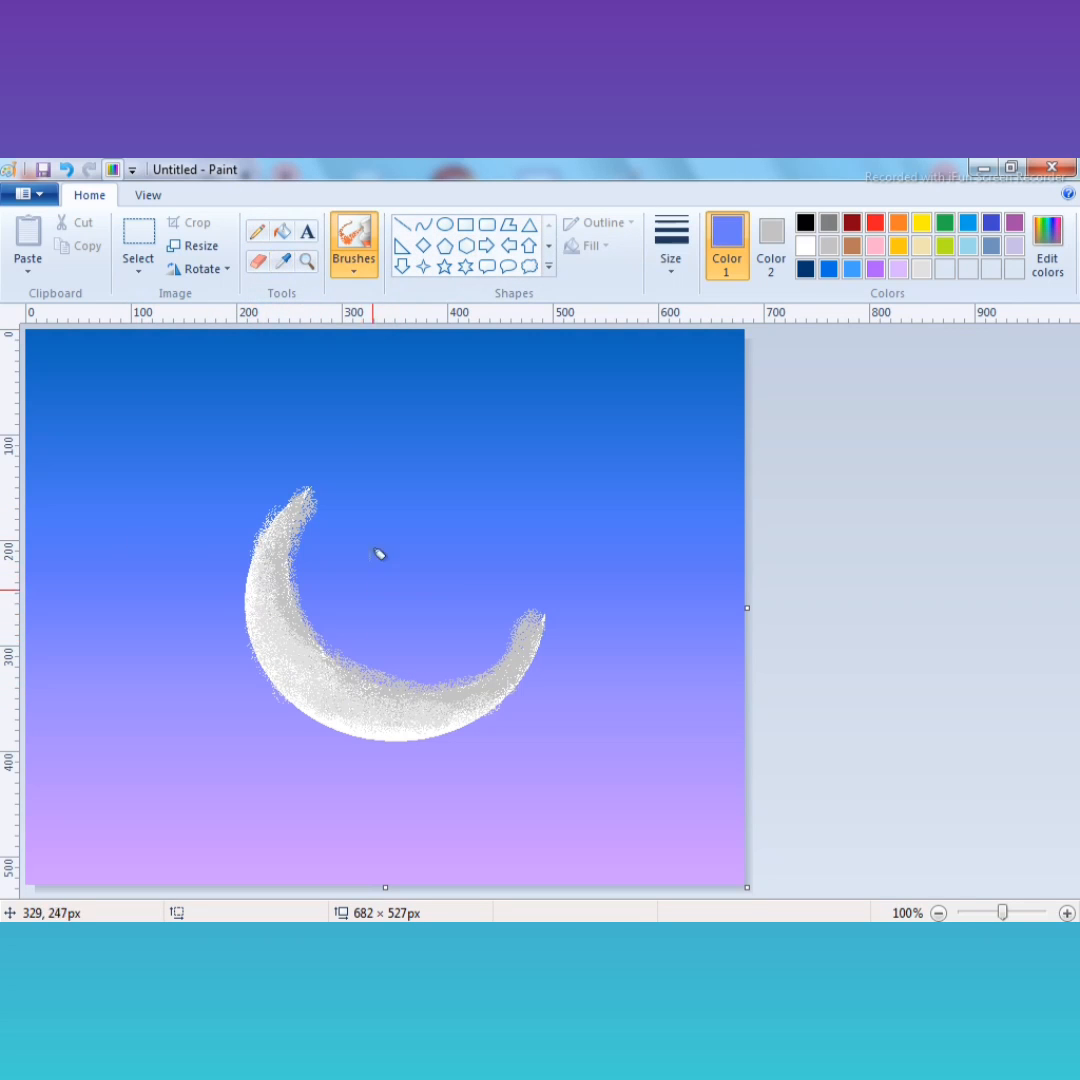
pyautogui.click(1047, 250)
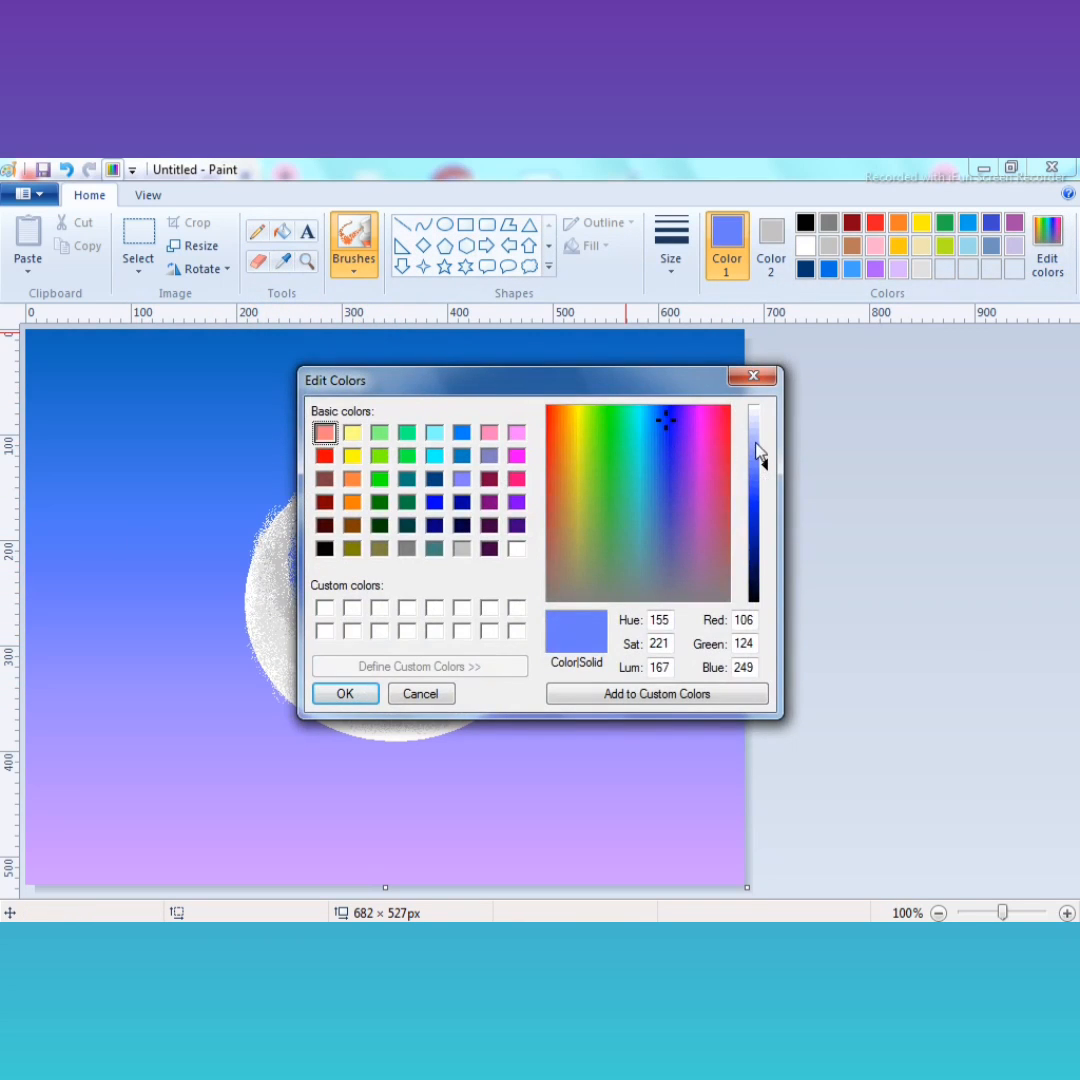
pyautogui.moveTo(756, 446); pyautogui.dragTo(761, 447)
pyautogui.press('Return')
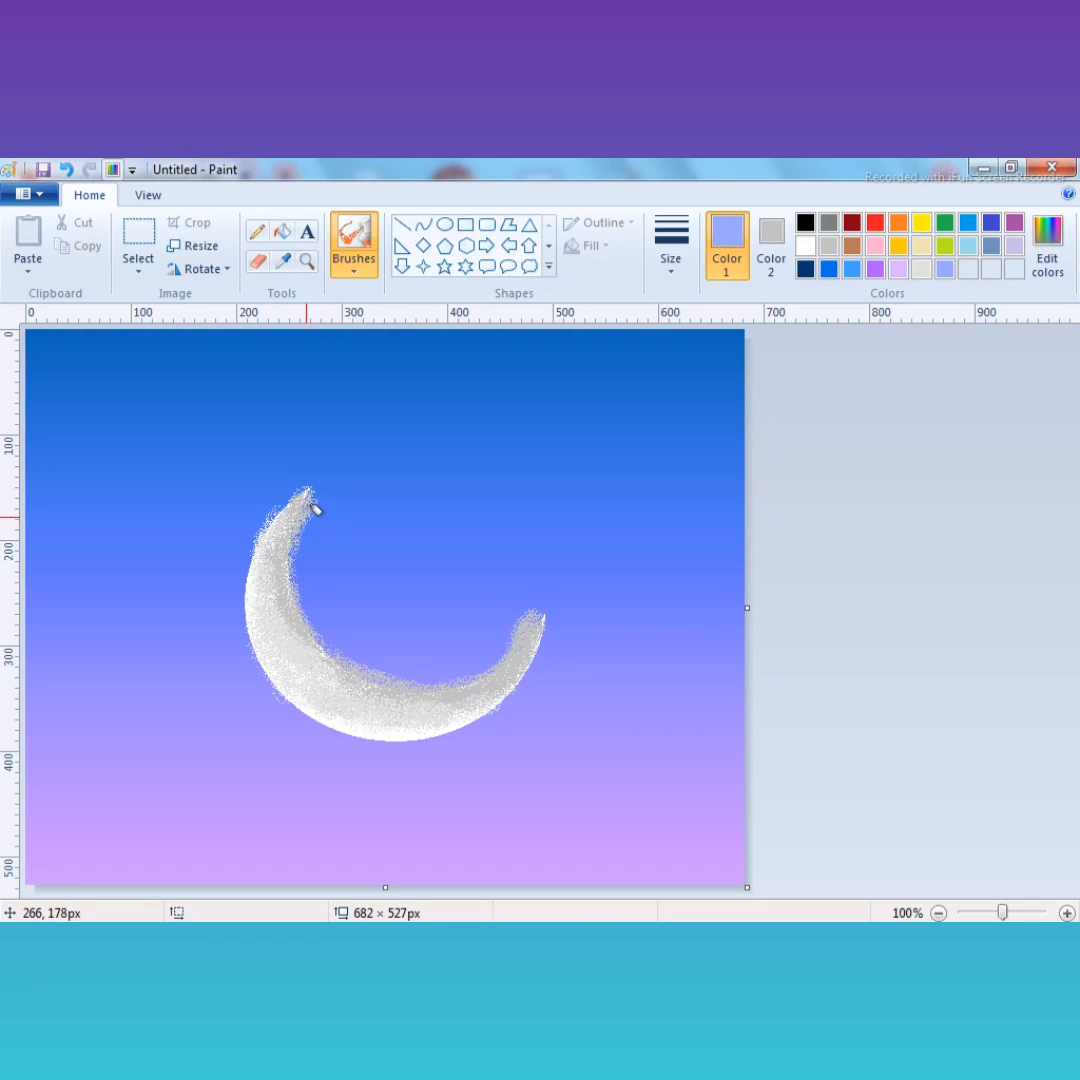
pyautogui.moveTo(305, 575)
pyautogui.mouseDown()
pyautogui.moveTo(335, 631)
pyautogui.moveTo(396, 660)
pyautogui.mouseUp()
pyautogui.moveTo(473, 670); pyautogui.dragTo(530, 623)
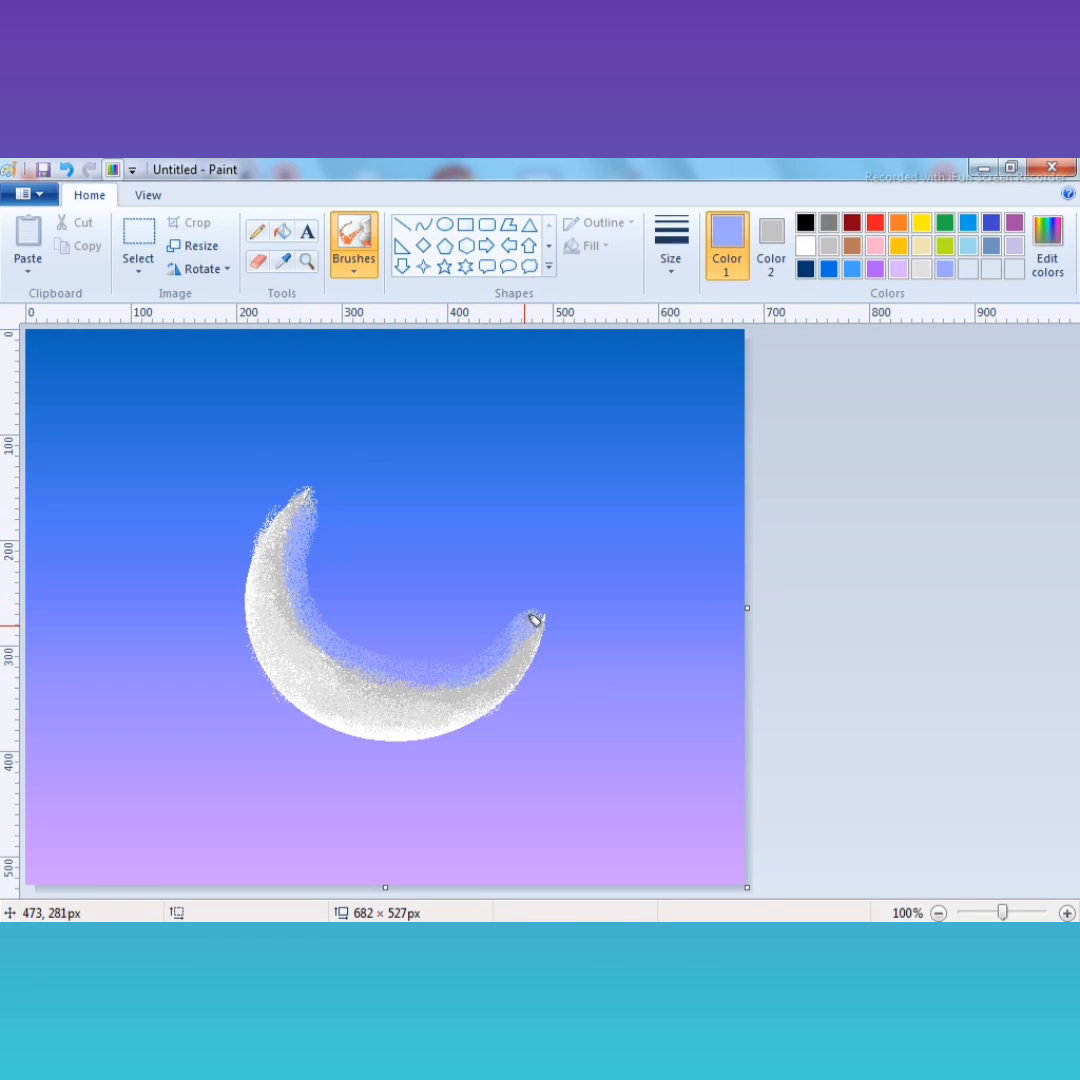
# Airbrush light grey along the crescent's inner shading and white over its outer curve
pyautogui.click(828, 245)
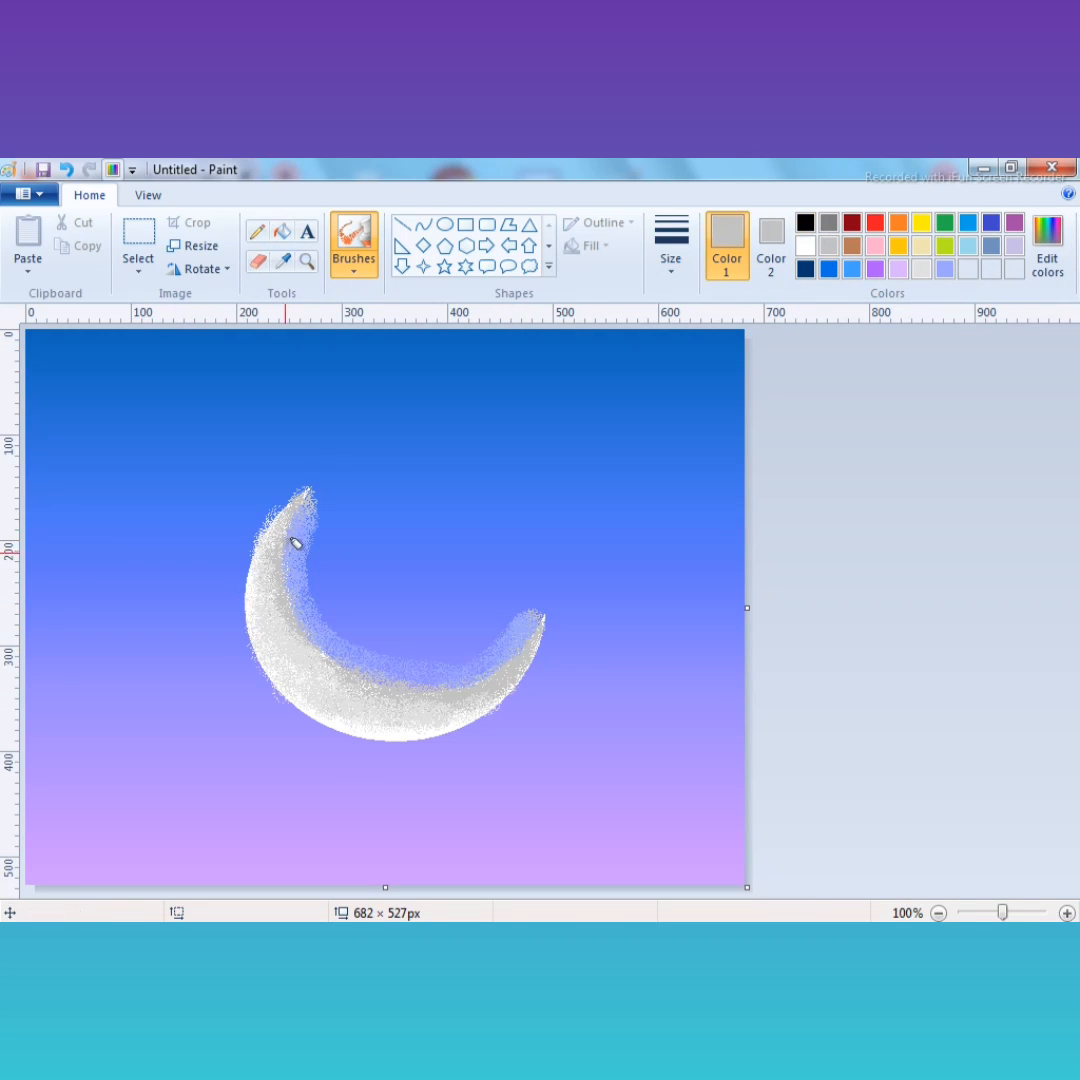
pyautogui.moveTo(298, 600); pyautogui.dragTo(326, 655)
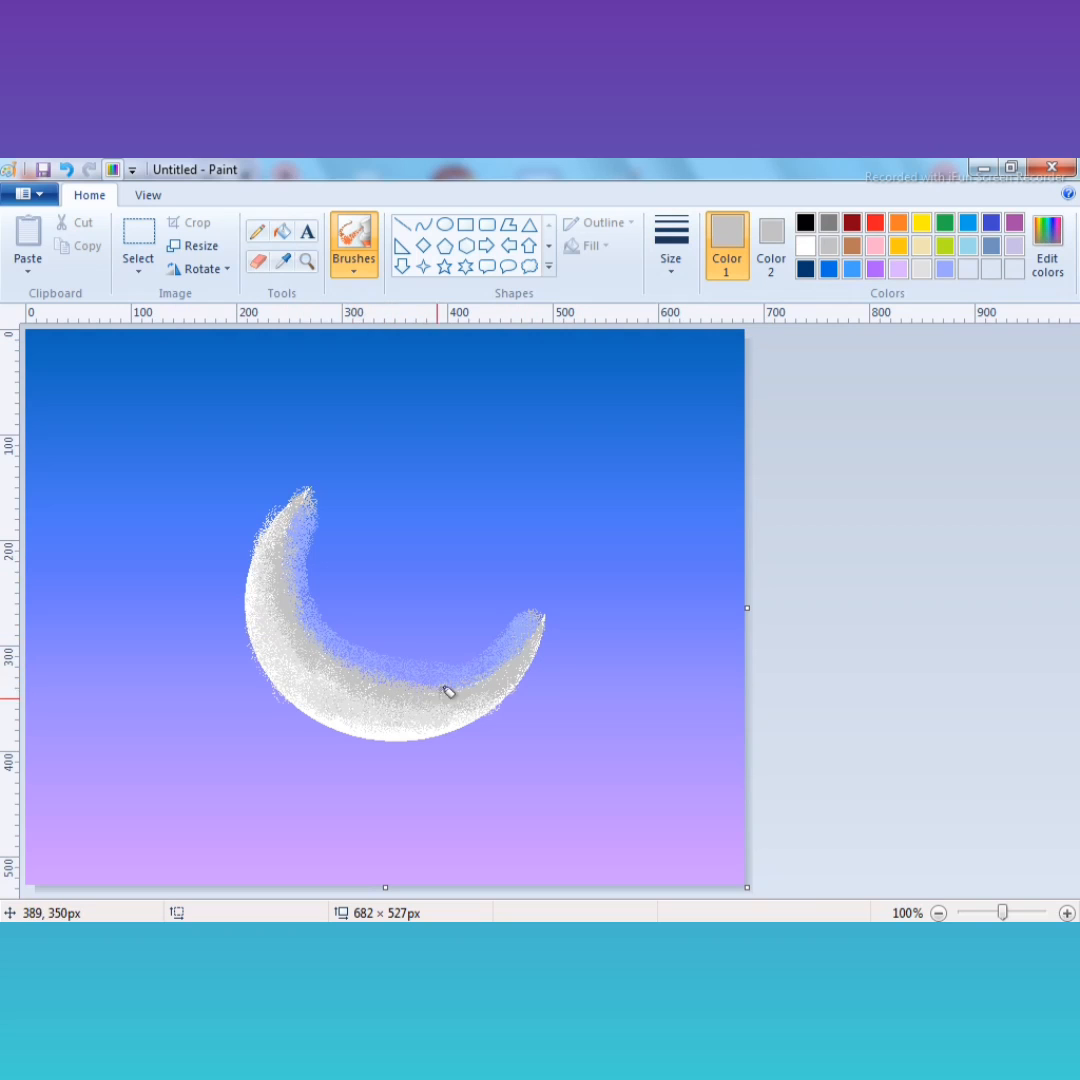
pyautogui.click(805, 245)
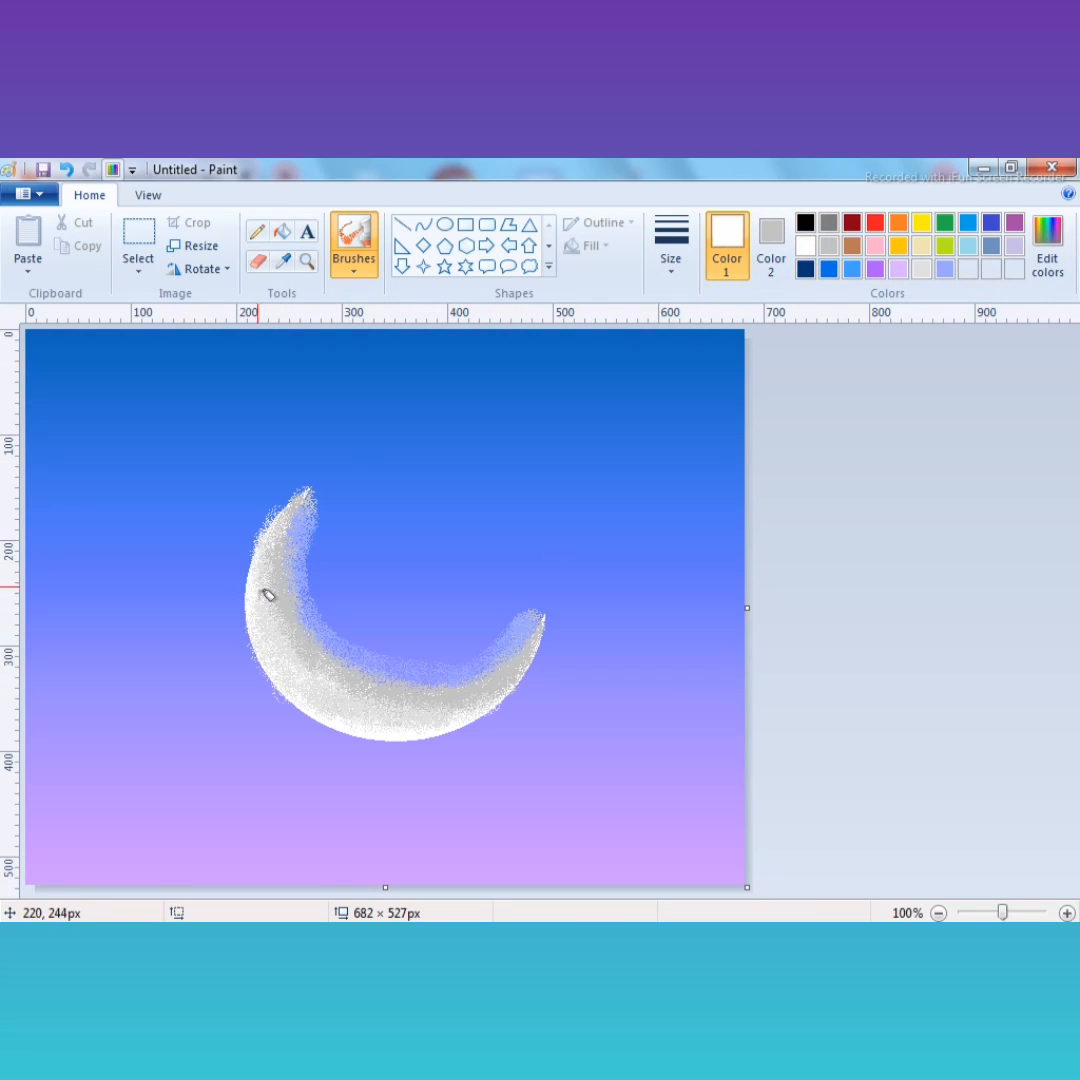
pyautogui.moveTo(268, 595)
pyautogui.mouseDown()
pyautogui.moveTo(283, 624)
pyautogui.moveTo(273, 623)
pyautogui.moveTo(279, 660)
pyautogui.moveTo(357, 702)
pyautogui.moveTo(310, 687)
pyautogui.moveTo(395, 715)
pyautogui.moveTo(496, 687)
pyautogui.mouseUp()
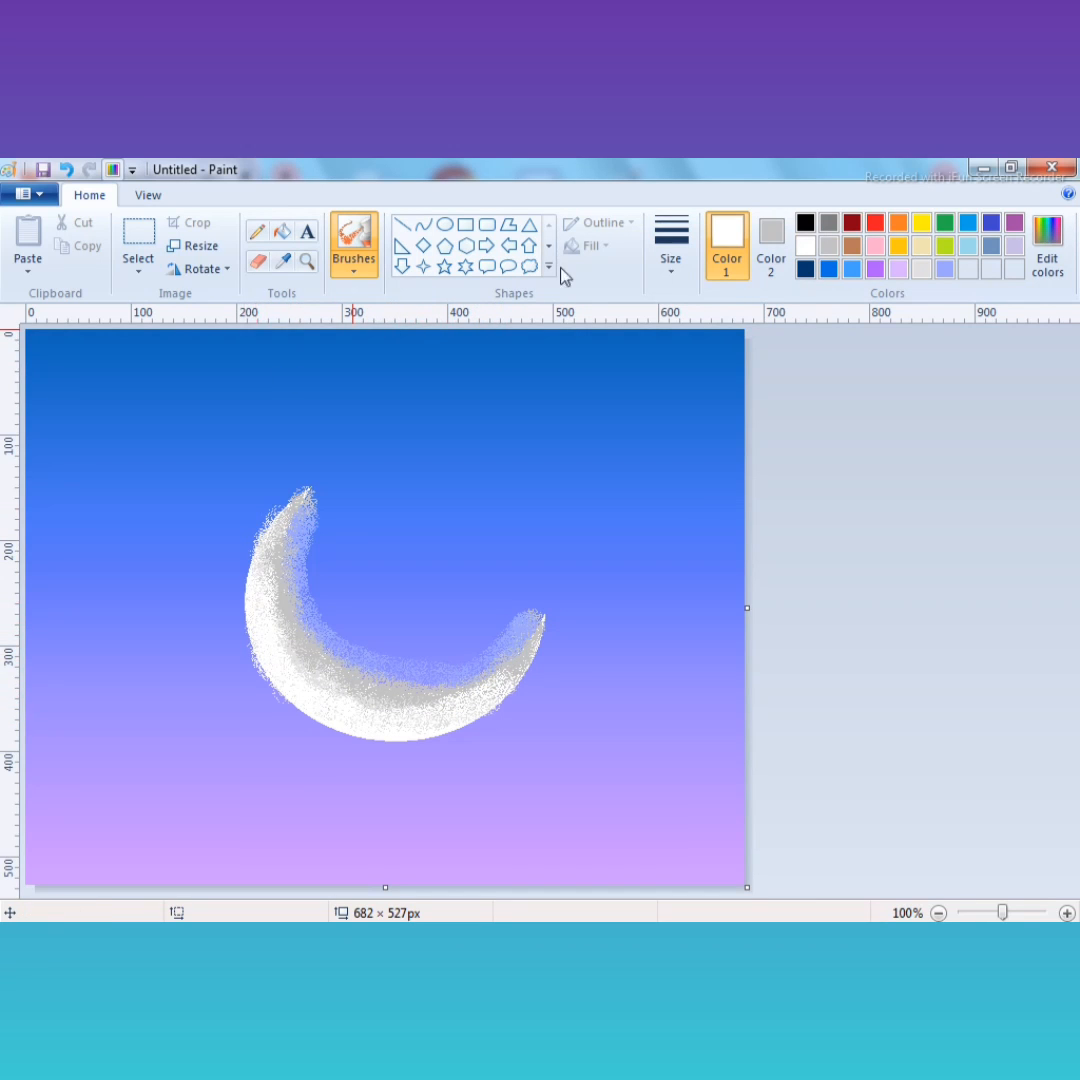
# Set both colours to white and paint a wavy cloud edge with the oil brush from the canvas's right edge diagonally down to its bottom
pyautogui.click(944, 268)
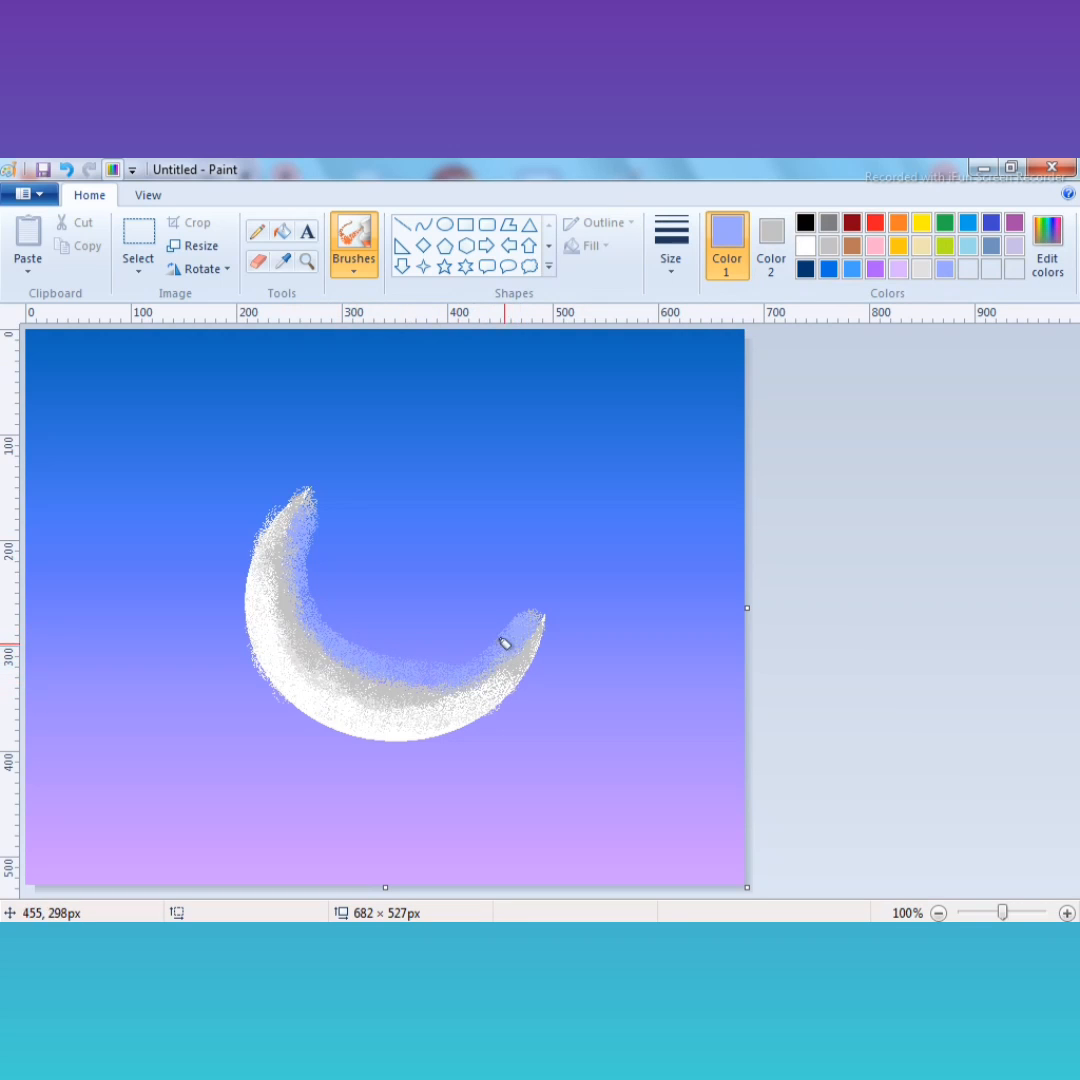
pyautogui.click(353, 245)
pyautogui.click(352, 301)
pyautogui.click(828, 245)
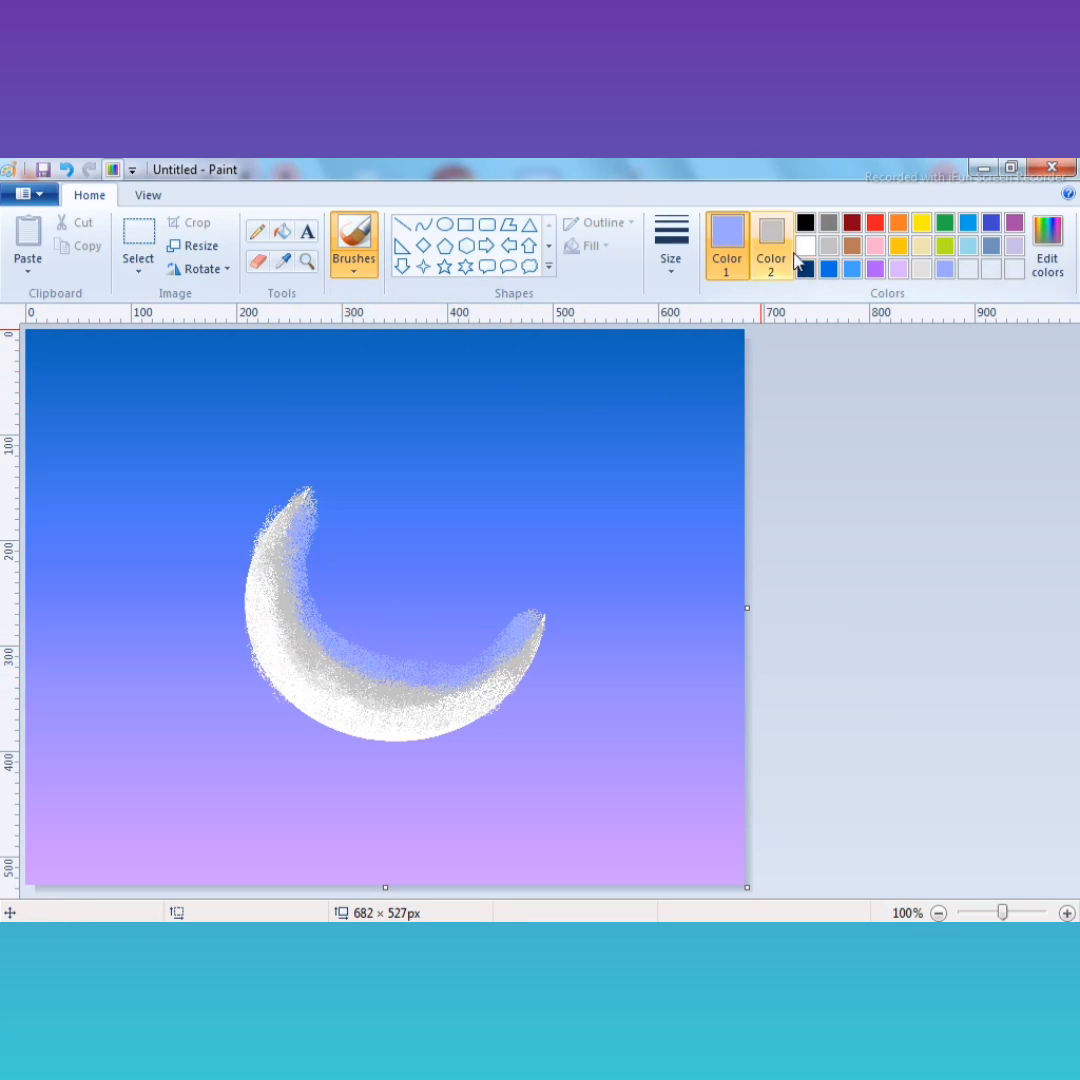
pyautogui.click(806, 247)
pyautogui.click(781, 244)
pyautogui.click(805, 246)
pyautogui.click(724, 247)
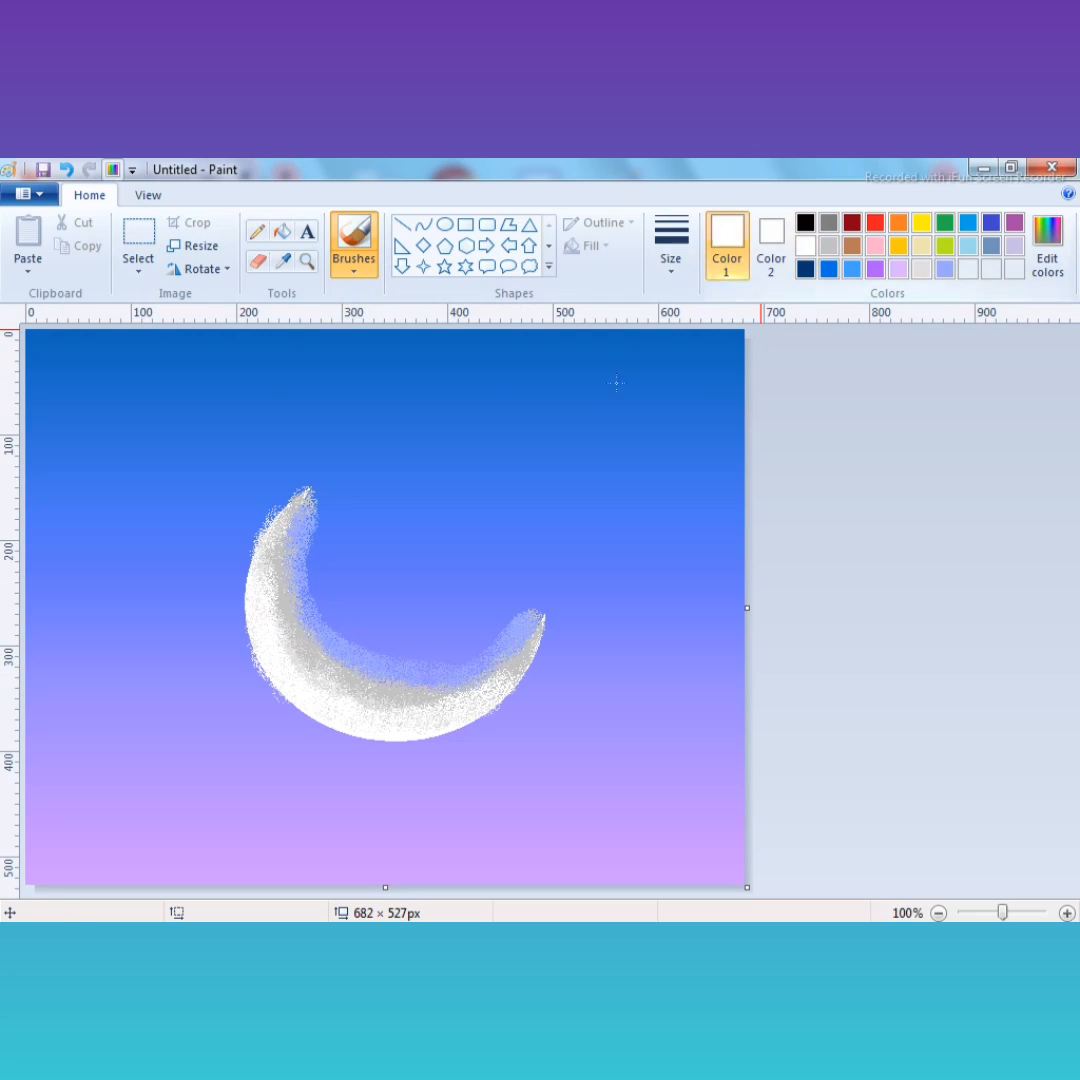
pyautogui.moveTo(745, 668)
pyautogui.mouseDown()
pyautogui.moveTo(633, 739)
pyautogui.moveTo(678, 710)
pyautogui.moveTo(627, 706)
pyautogui.moveTo(642, 746)
pyautogui.moveTo(561, 779)
pyautogui.moveTo(604, 755)
pyautogui.moveTo(595, 780)
pyautogui.moveTo(559, 773)
pyautogui.moveTo(508, 799)
pyautogui.moveTo(581, 776)
pyautogui.moveTo(438, 832)
pyautogui.moveTo(536, 808)
pyautogui.moveTo(446, 855)
pyautogui.moveTo(434, 847)
pyautogui.moveTo(385, 888)
pyautogui.mouseUp()
# Paint the area beneath the wavy cloud edge solid white with a thick plain brush, extending the cloud along the canvas's bottom edge
pyautogui.click(354, 262)
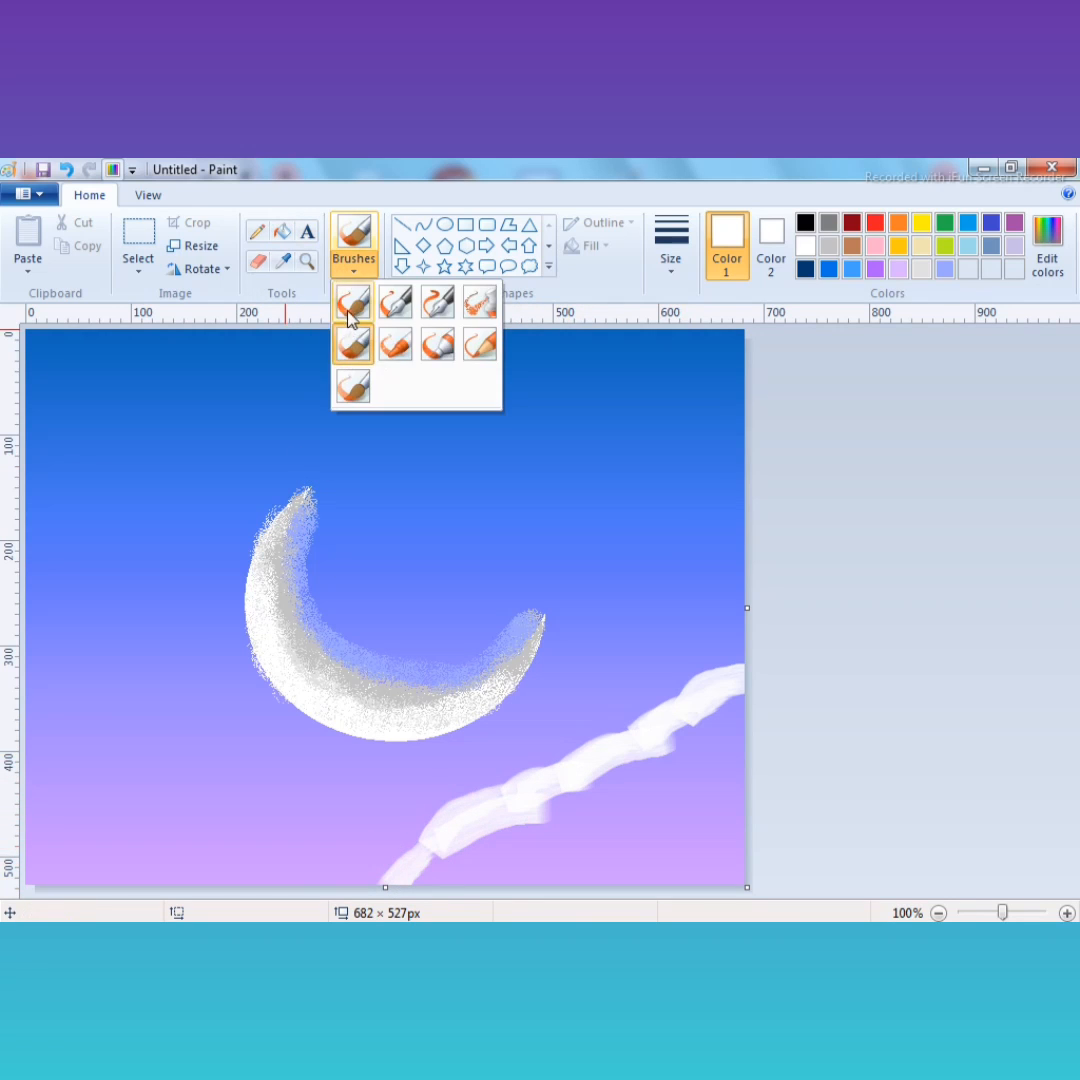
pyautogui.click(350, 303)
pyautogui.click(671, 245)
pyautogui.click(685, 362)
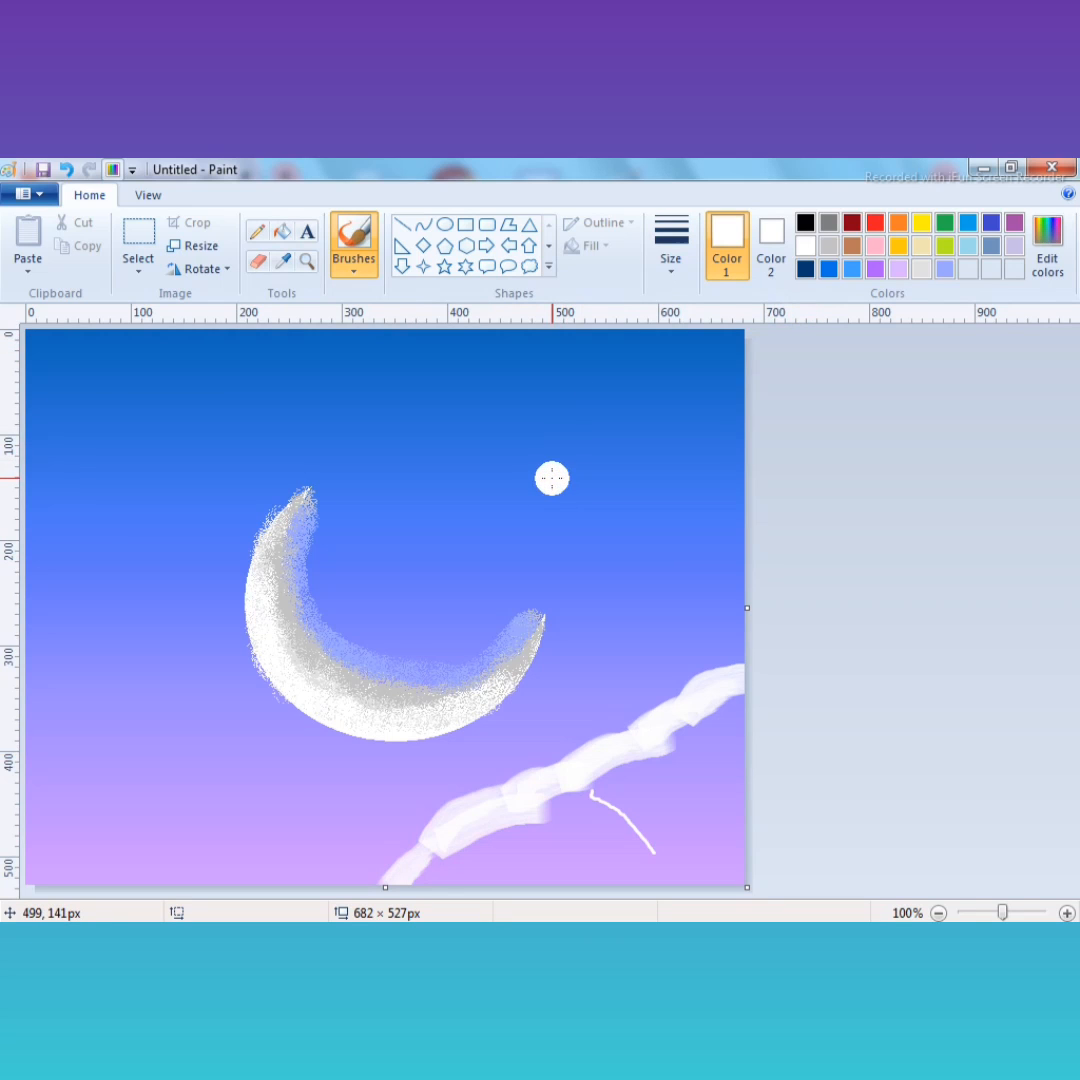
pyautogui.moveTo(731, 814)
pyautogui.mouseDown()
pyautogui.moveTo(714, 676)
pyautogui.moveTo(730, 666)
pyautogui.moveTo(557, 788)
pyautogui.moveTo(700, 805)
pyautogui.moveTo(715, 832)
pyautogui.moveTo(610, 830)
pyautogui.moveTo(655, 848)
pyautogui.moveTo(486, 860)
pyautogui.moveTo(541, 870)
pyautogui.moveTo(405, 887)
pyautogui.moveTo(479, 810)
pyautogui.mouseUp()
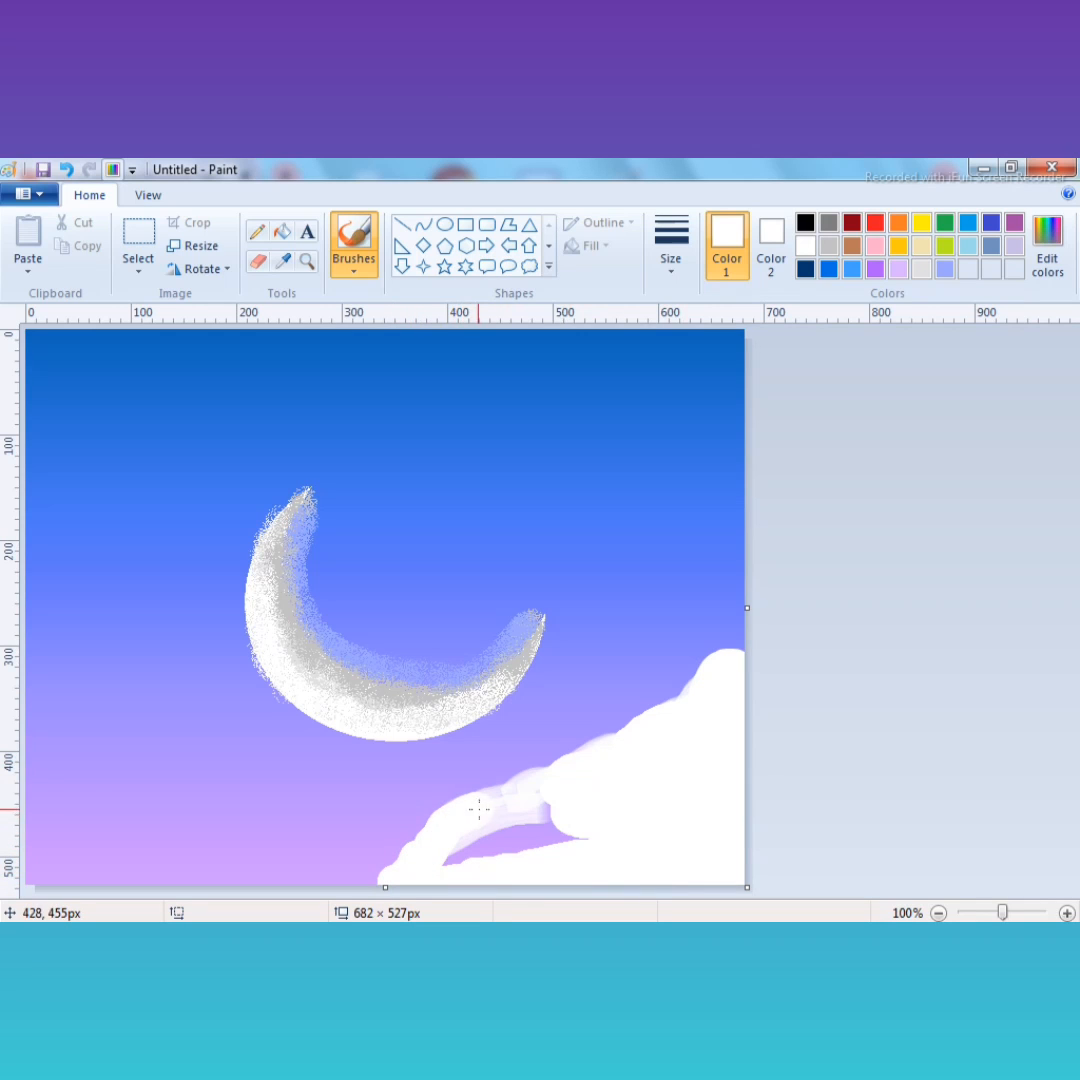
pyautogui.moveTo(597, 768)
pyautogui.mouseDown()
pyautogui.moveTo(571, 797)
pyautogui.moveTo(459, 867)
pyautogui.mouseUp()
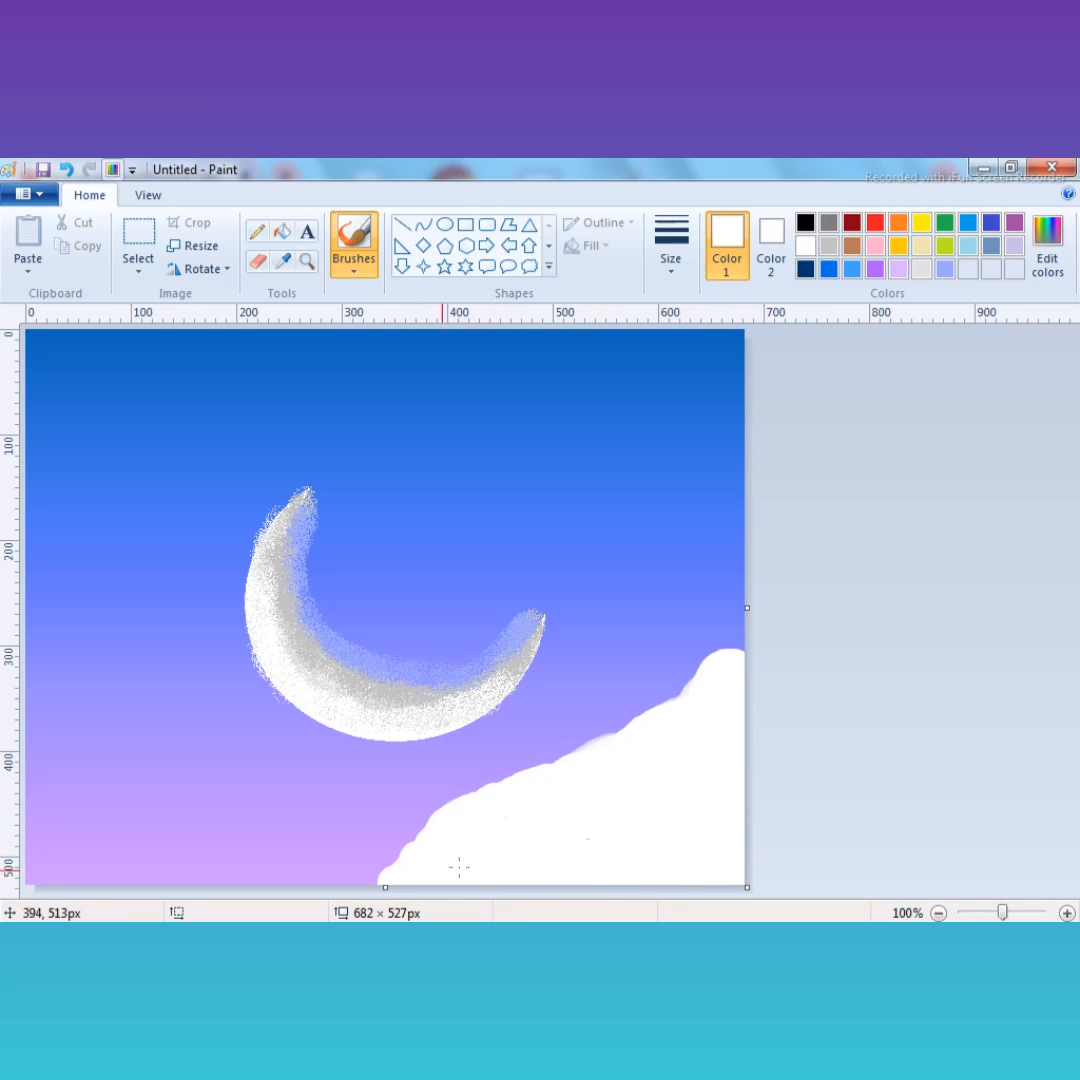
pyautogui.moveTo(371, 886); pyautogui.dragTo(386, 884)
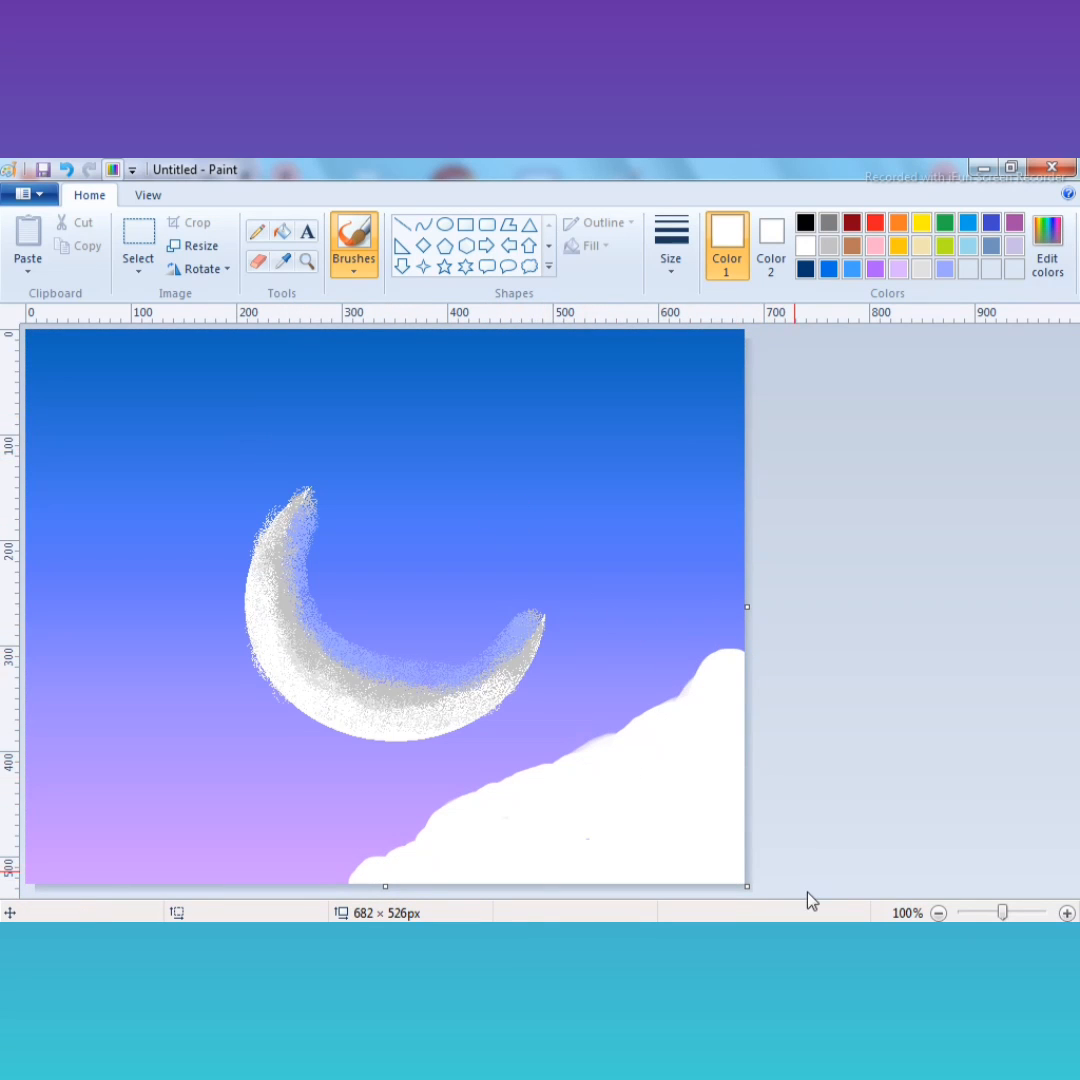
# Draw a lavender vertical line about 182 px long to the right of the crescent's upper tip, and shift it up to hang from the canvas's top edge
pyautogui.click(898, 268)
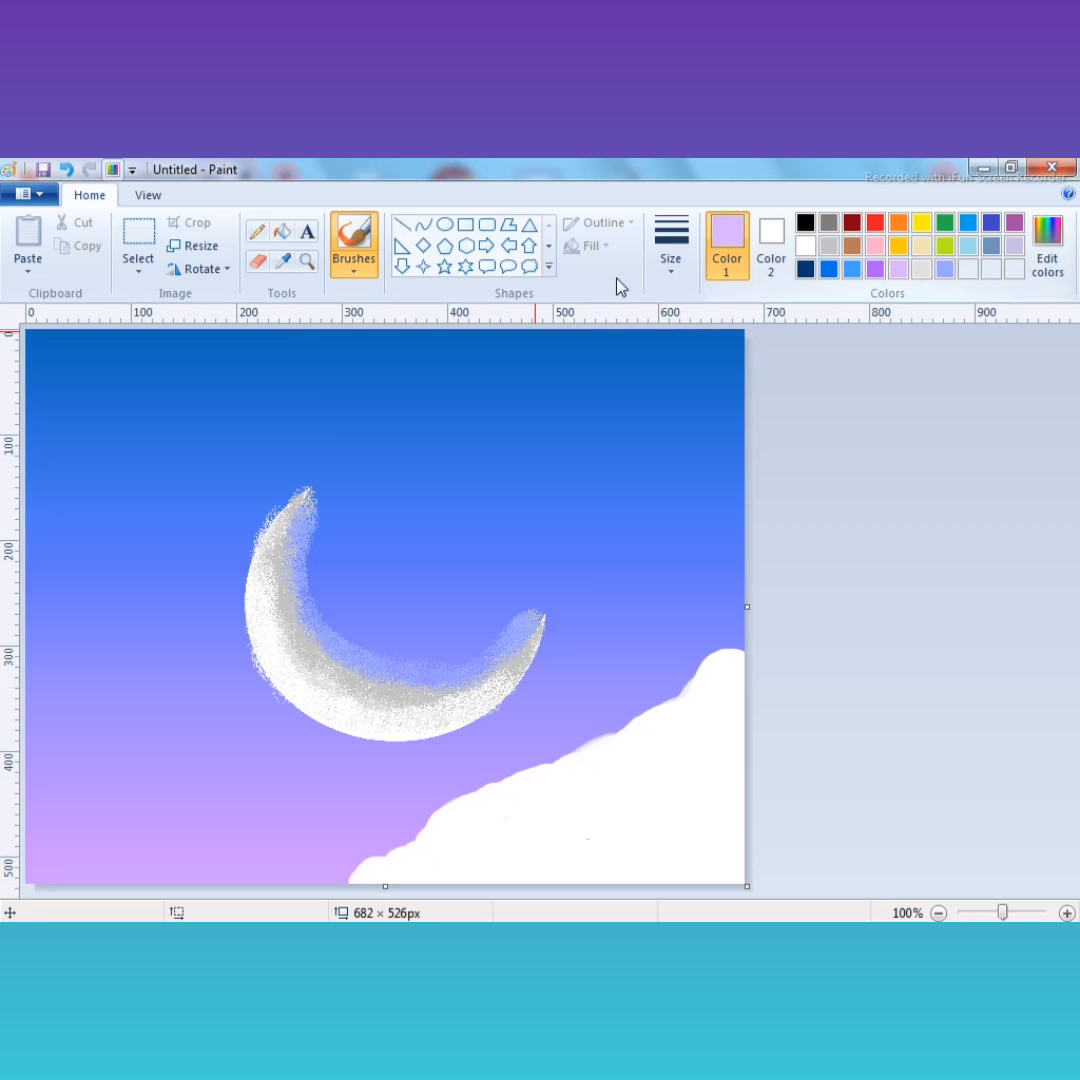
pyautogui.click(402, 224)
pyautogui.moveTo(476, 335); pyautogui.dragTo(476, 522)
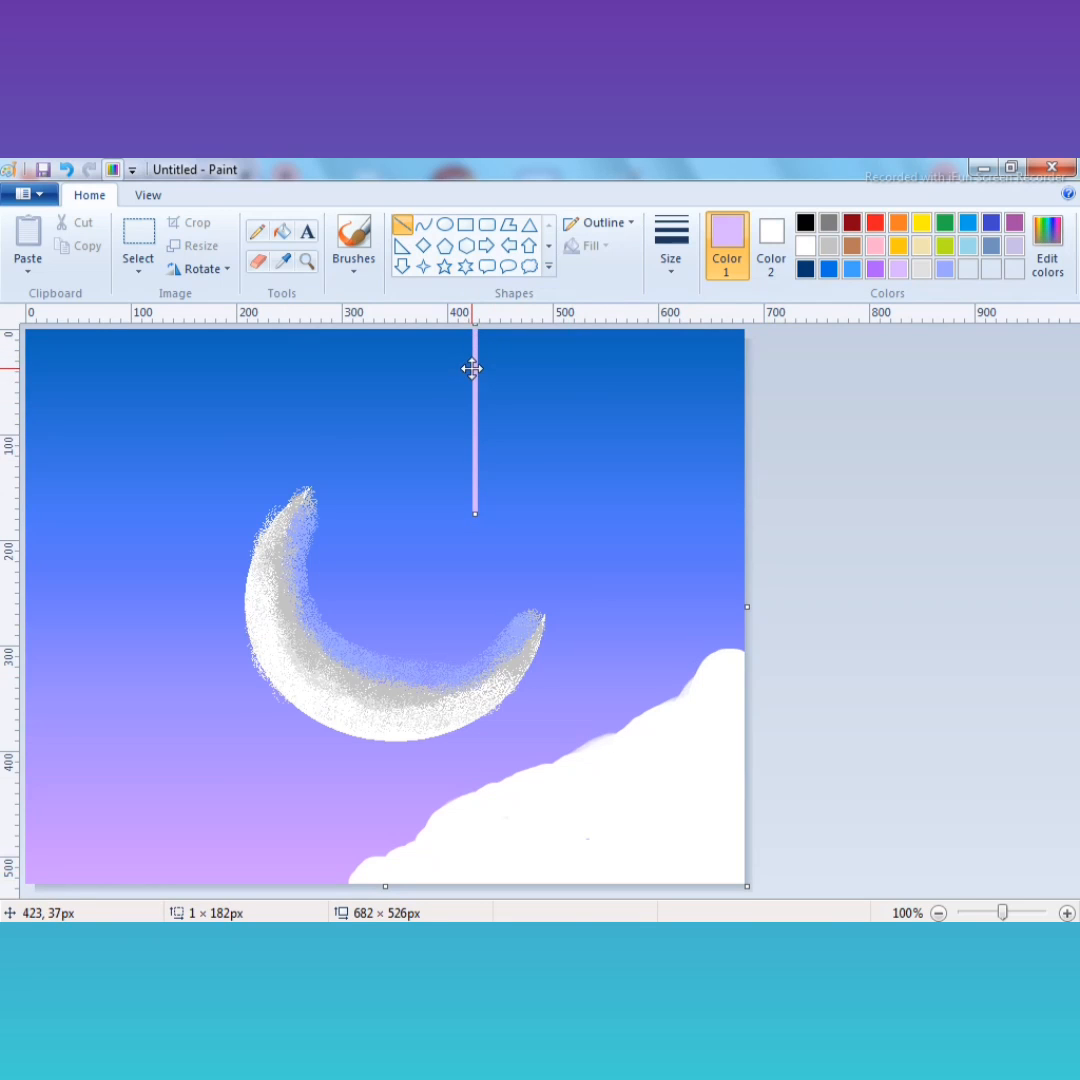
pyautogui.moveTo(479, 423); pyautogui.dragTo(480, 409)
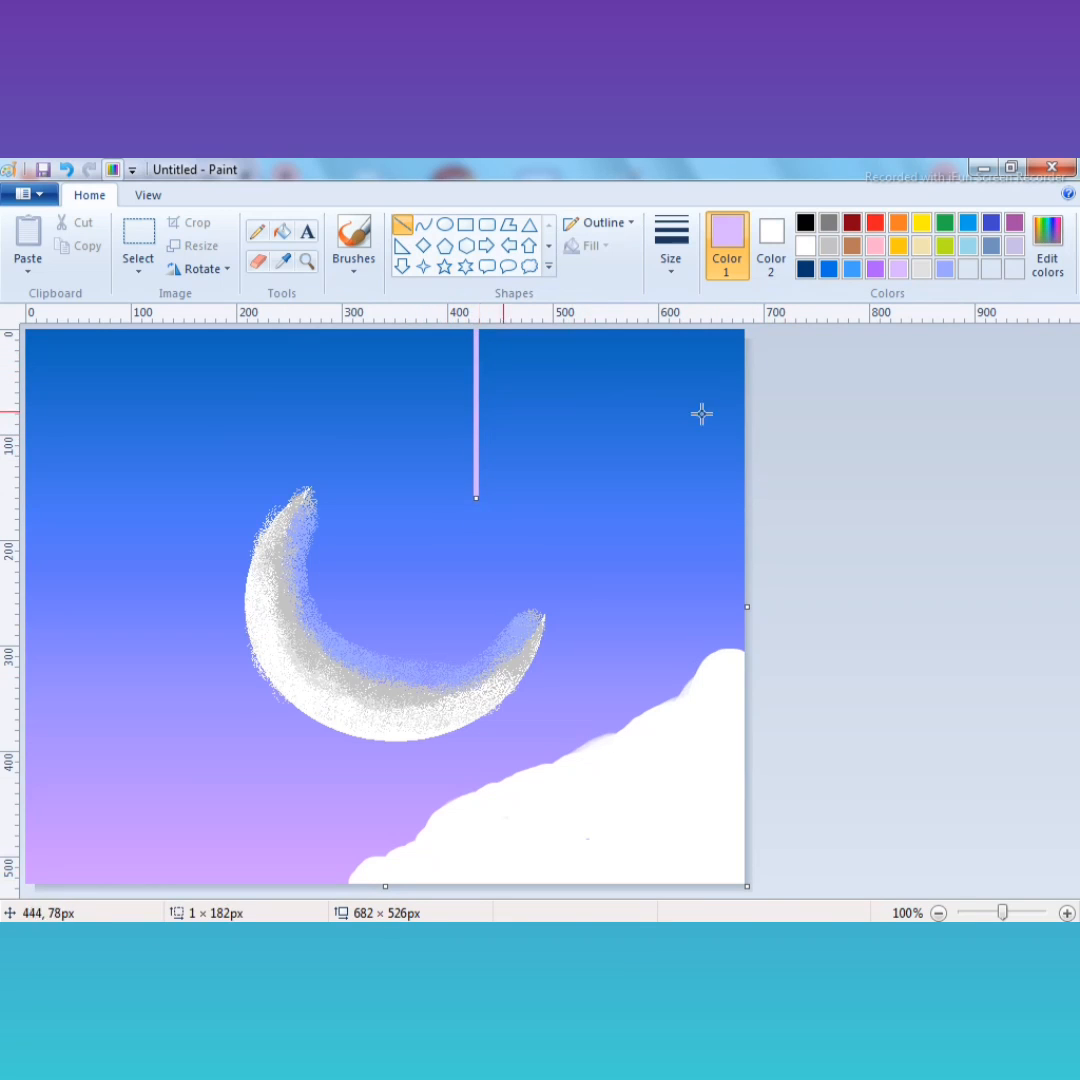
pyautogui.click(701, 414)
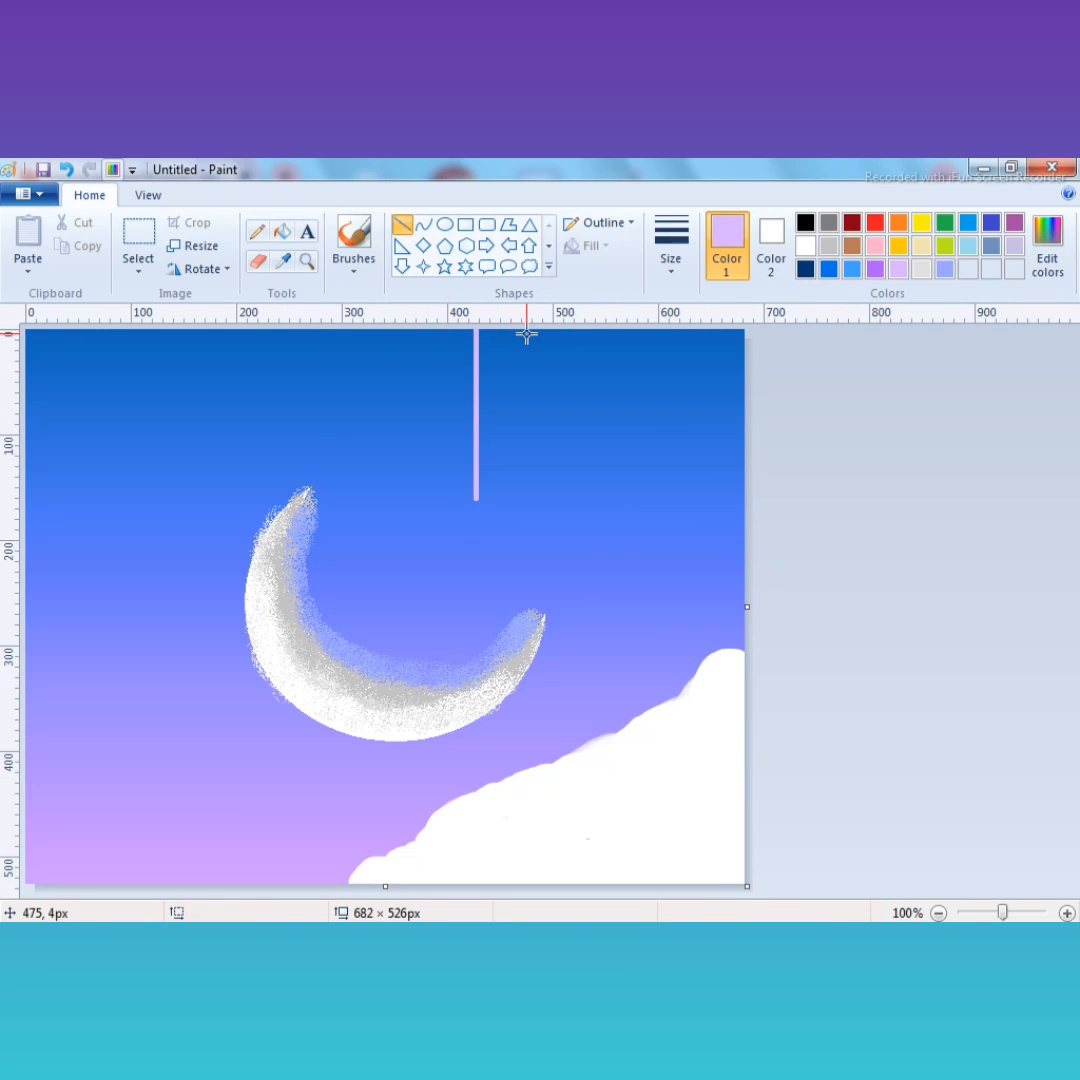
# Hang two more lavender vertical lines, about 231 px and 142 px long, from the top edge to the right of the first line
pyautogui.moveTo(526, 336); pyautogui.dragTo(527, 576)
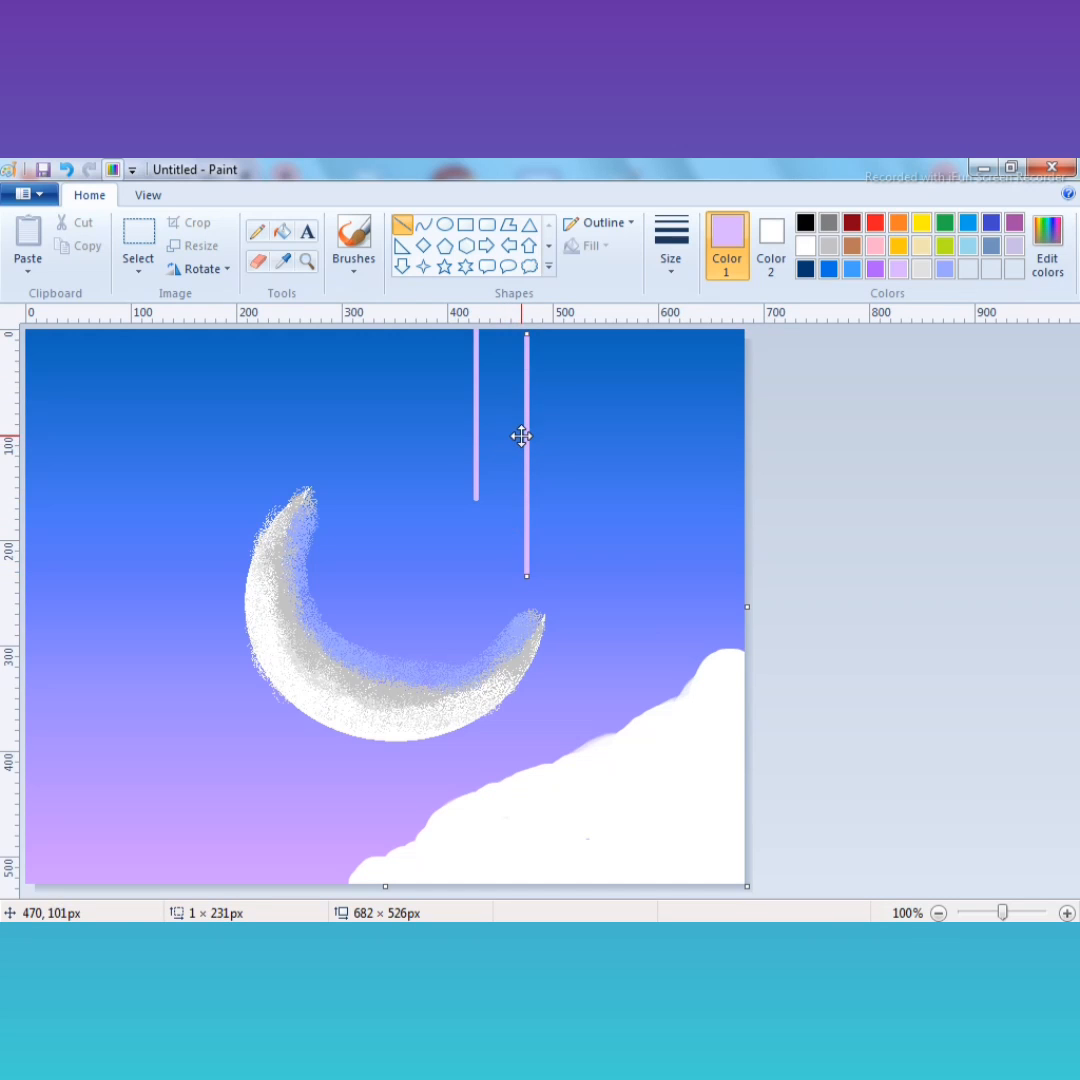
pyautogui.moveTo(521, 436); pyautogui.dragTo(518, 424)
pyautogui.click(796, 376)
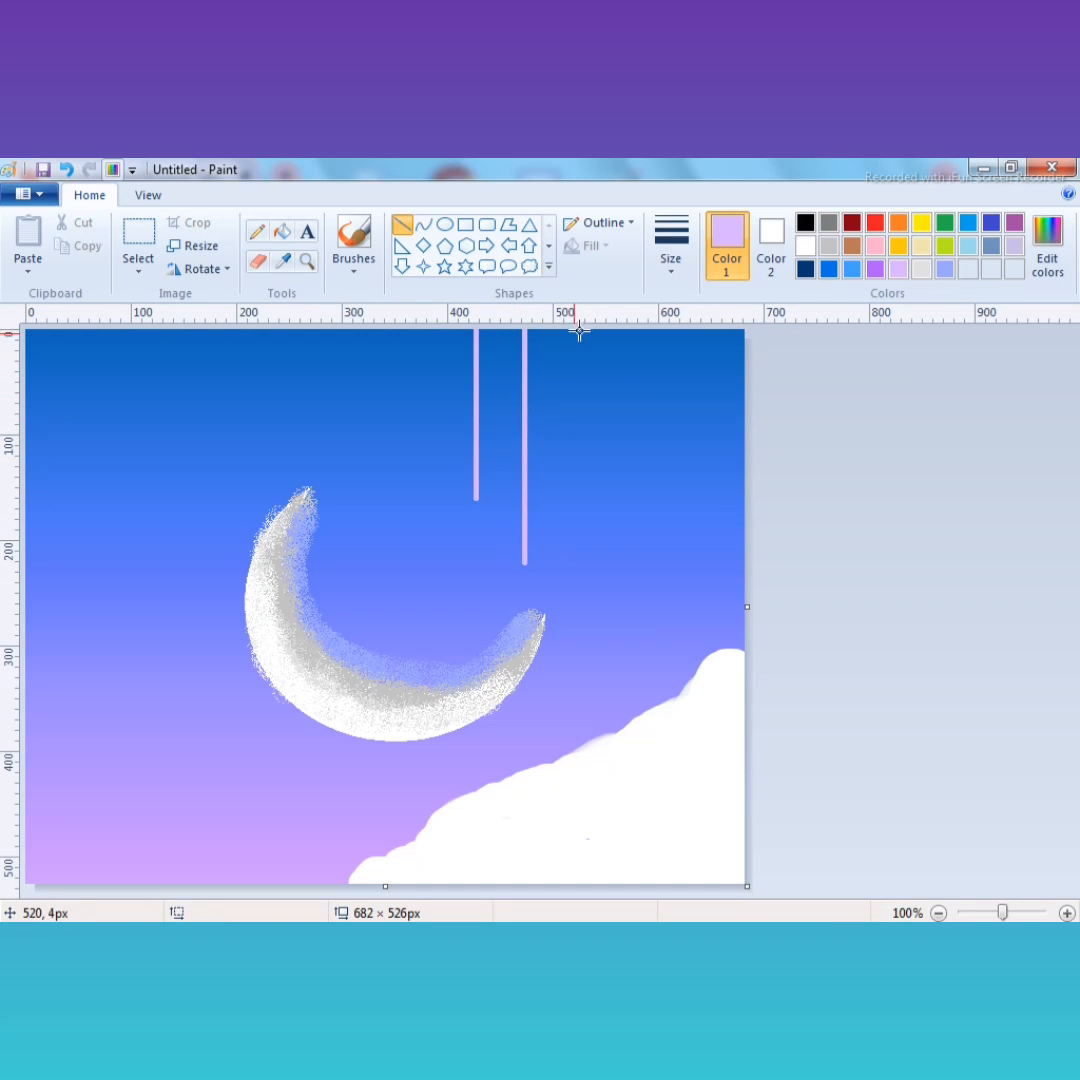
pyautogui.moveTo(582, 334); pyautogui.dragTo(589, 485)
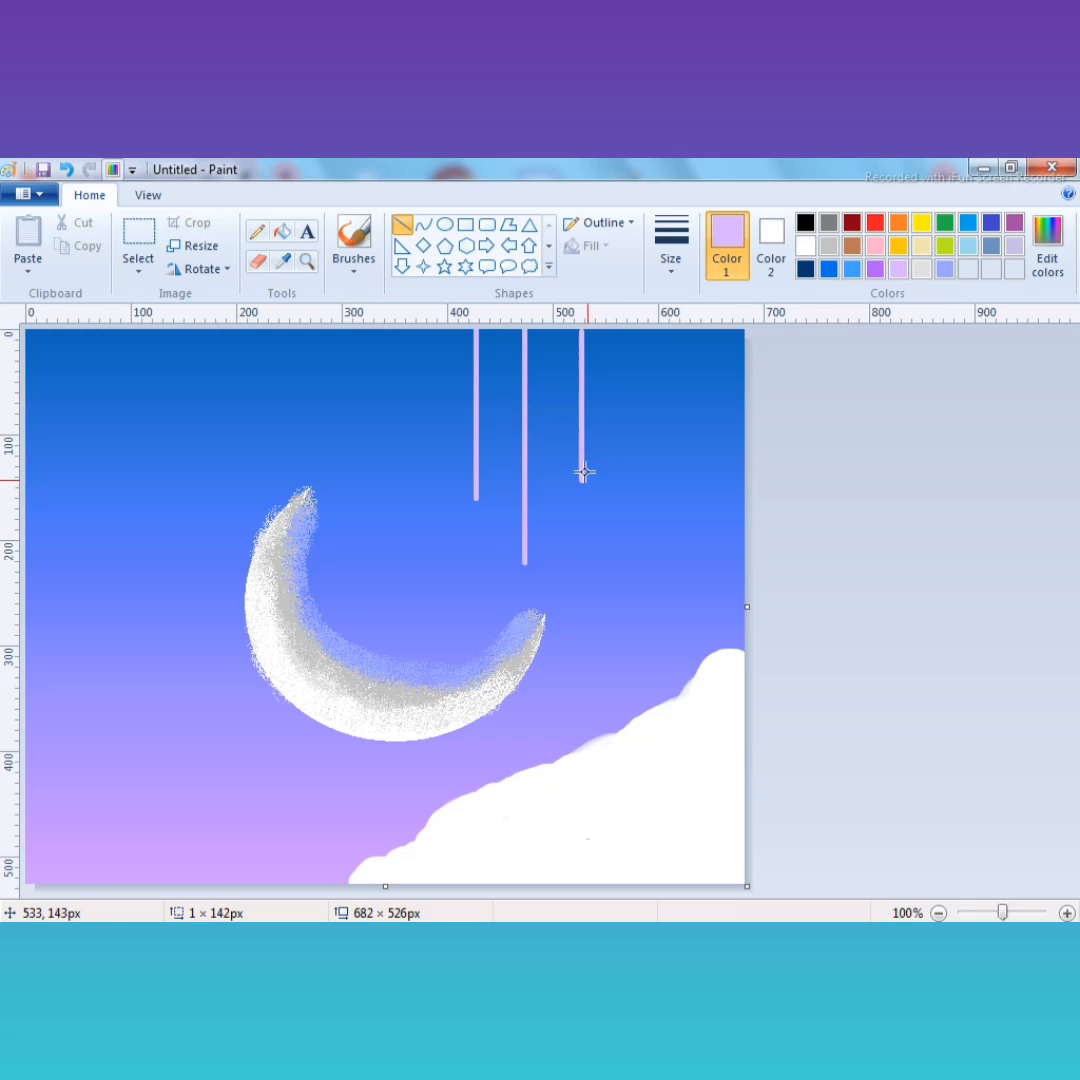
pyautogui.click(948, 386)
# Draw a filled white five-point star about 42 × 45 px at the lower end of the first hanging line
pyautogui.click(805, 245)
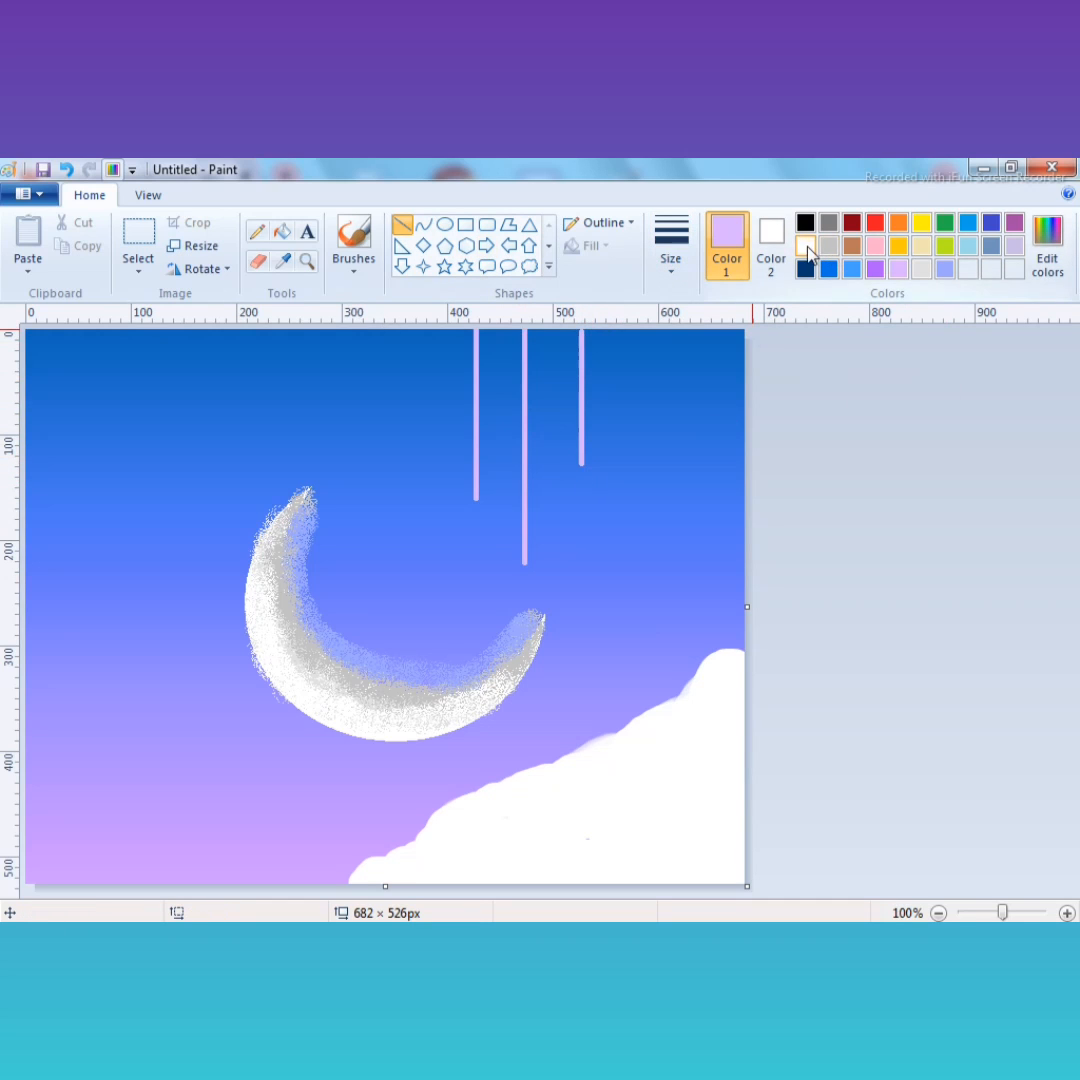
pyautogui.click(444, 266)
pyautogui.moveTo(449, 521)
pyautogui.mouseDown()
pyautogui.moveTo(485, 487)
pyautogui.moveTo(507, 484)
pyautogui.mouseUp()
pyautogui.moveTo(519, 478)
pyautogui.mouseDown()
pyautogui.moveTo(477, 505)
pyautogui.moveTo(476, 525)
pyautogui.mouseUp()
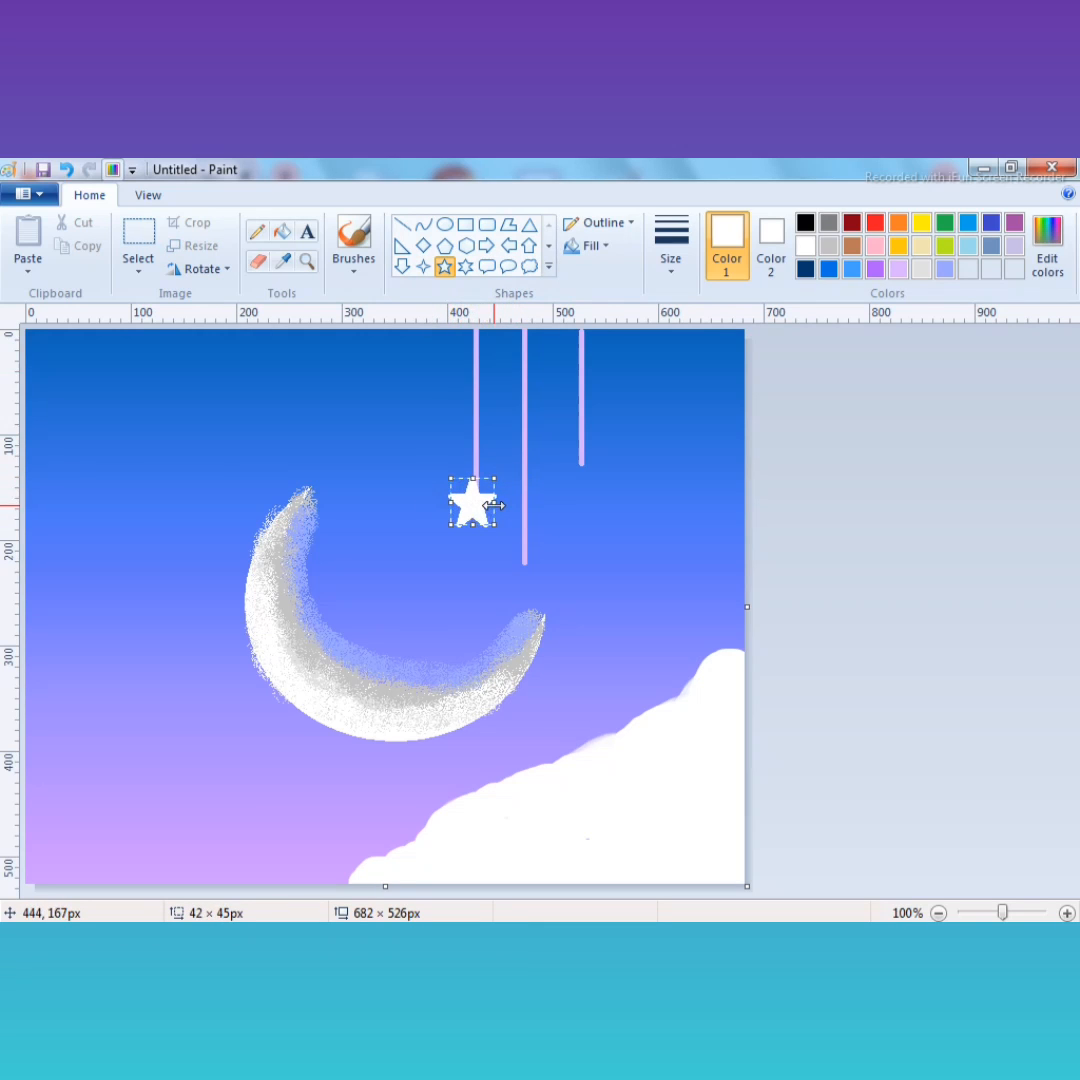
pyautogui.click(801, 465)
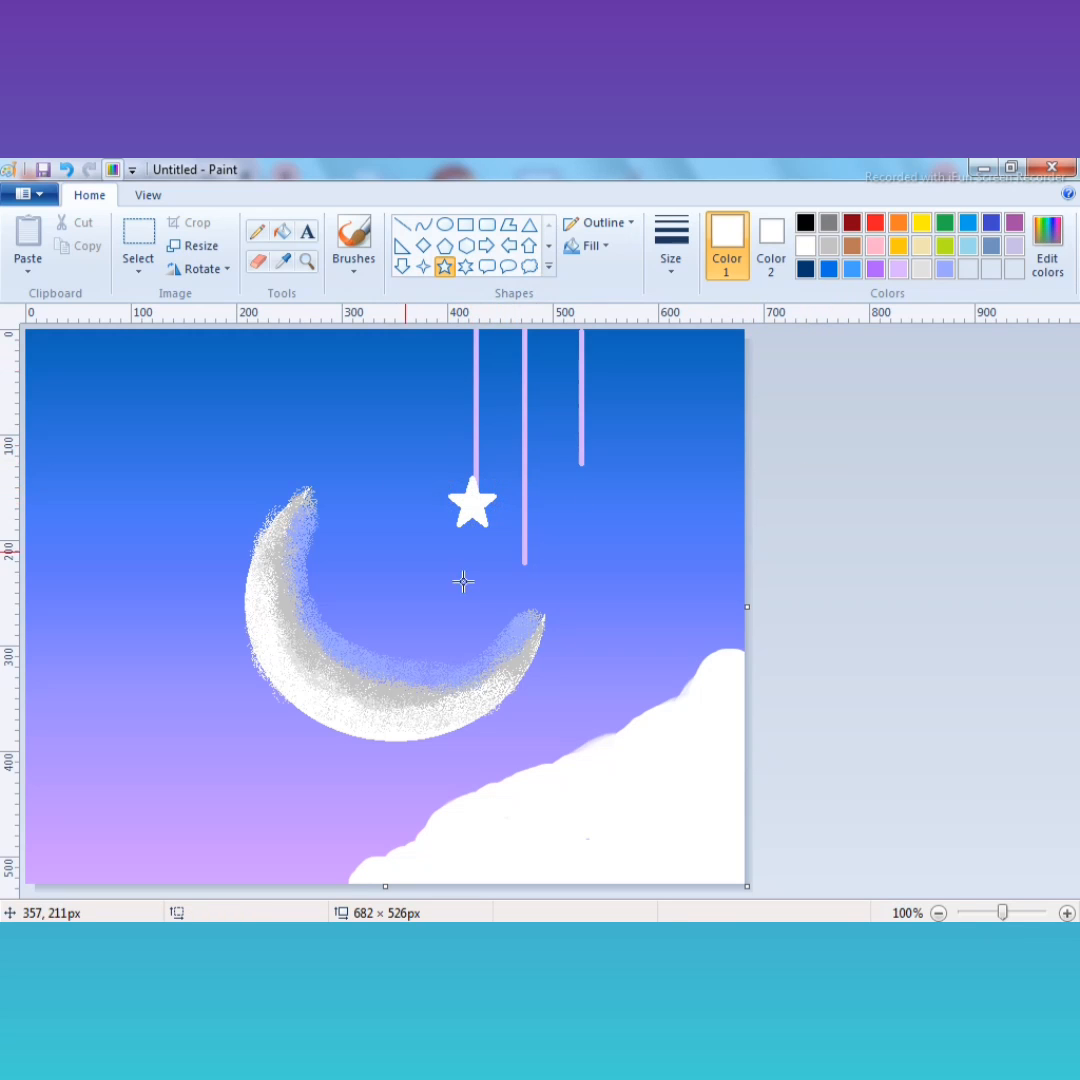
# Add white five-point stars at the ends of the other two hanging lines, and trim the canvas to 682 × 514 px
pyautogui.moveTo(515, 553)
pyautogui.mouseDown()
pyautogui.moveTo(550, 562)
pyautogui.moveTo(550, 589)
pyautogui.moveTo(496, 543)
pyautogui.mouseUp()
pyautogui.click(609, 553)
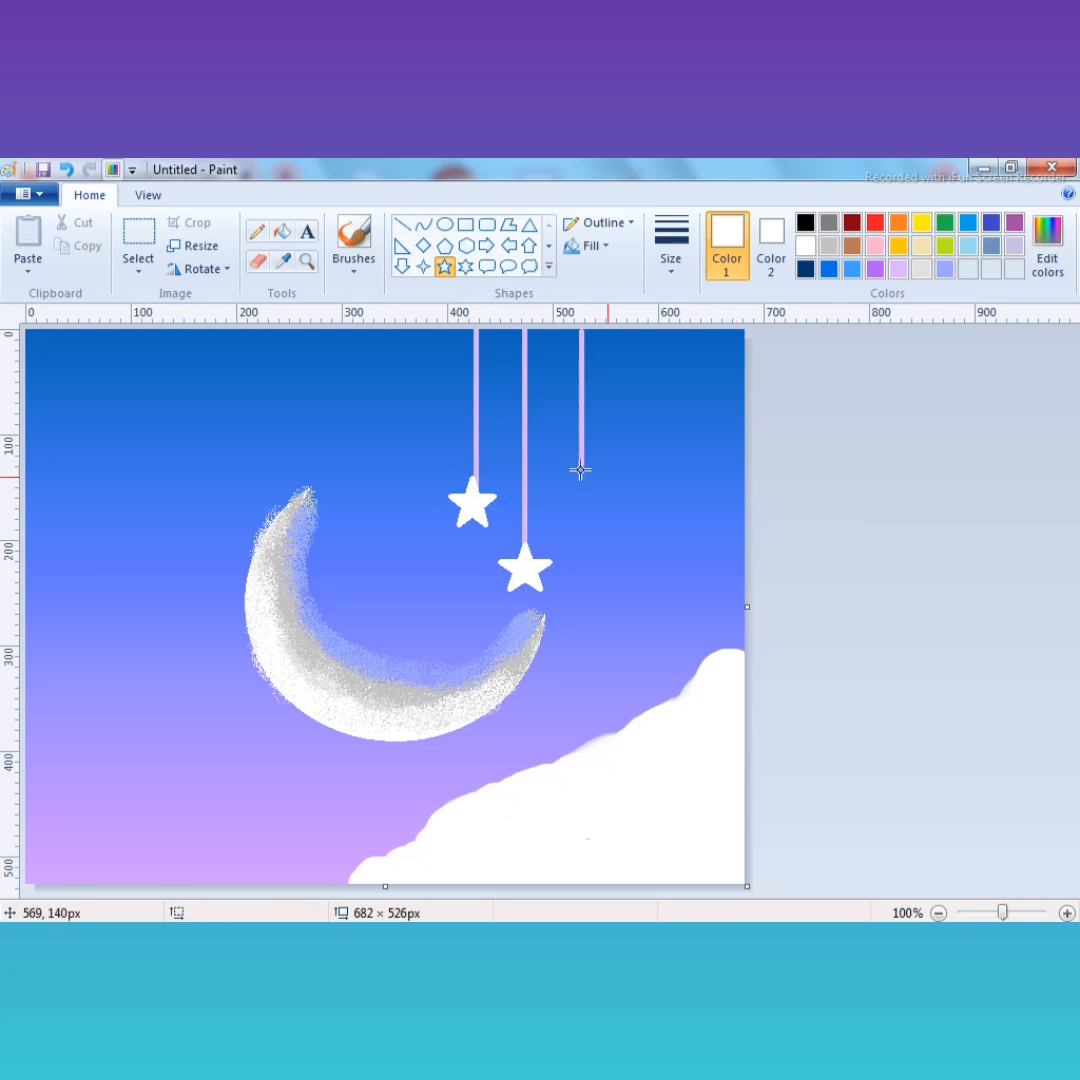
pyautogui.moveTo(577, 486)
pyautogui.mouseDown()
pyautogui.moveTo(615, 441)
pyautogui.moveTo(583, 466)
pyautogui.mouseUp()
pyautogui.click(903, 481)
pyautogui.moveTo(745, 887); pyautogui.dragTo(757, 873)
pyautogui.moveTo(757, 600); pyautogui.dragTo(747, 600)
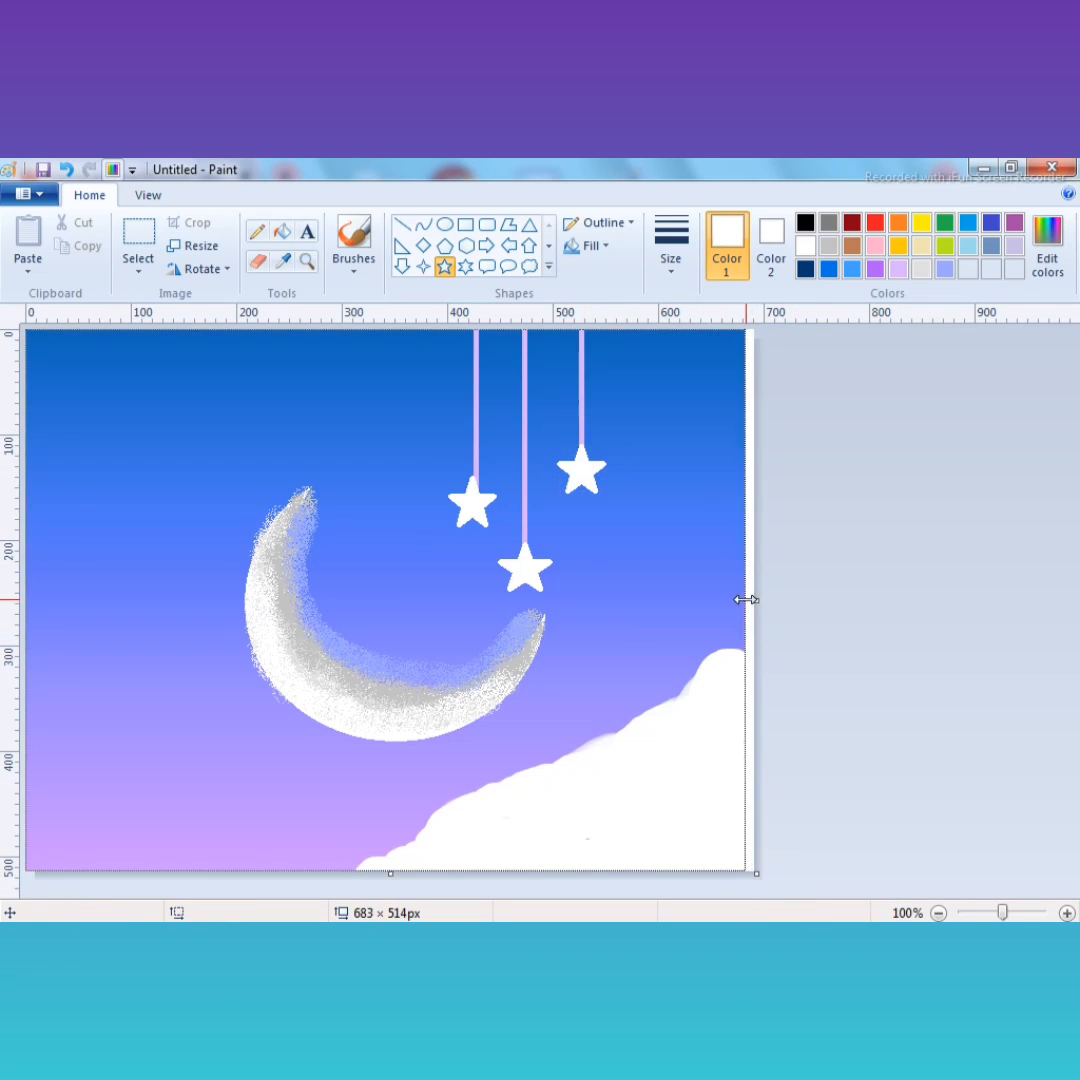
# Repaint the crescent's outer curve solid white with the thick plain brush
pyautogui.click(354, 240)
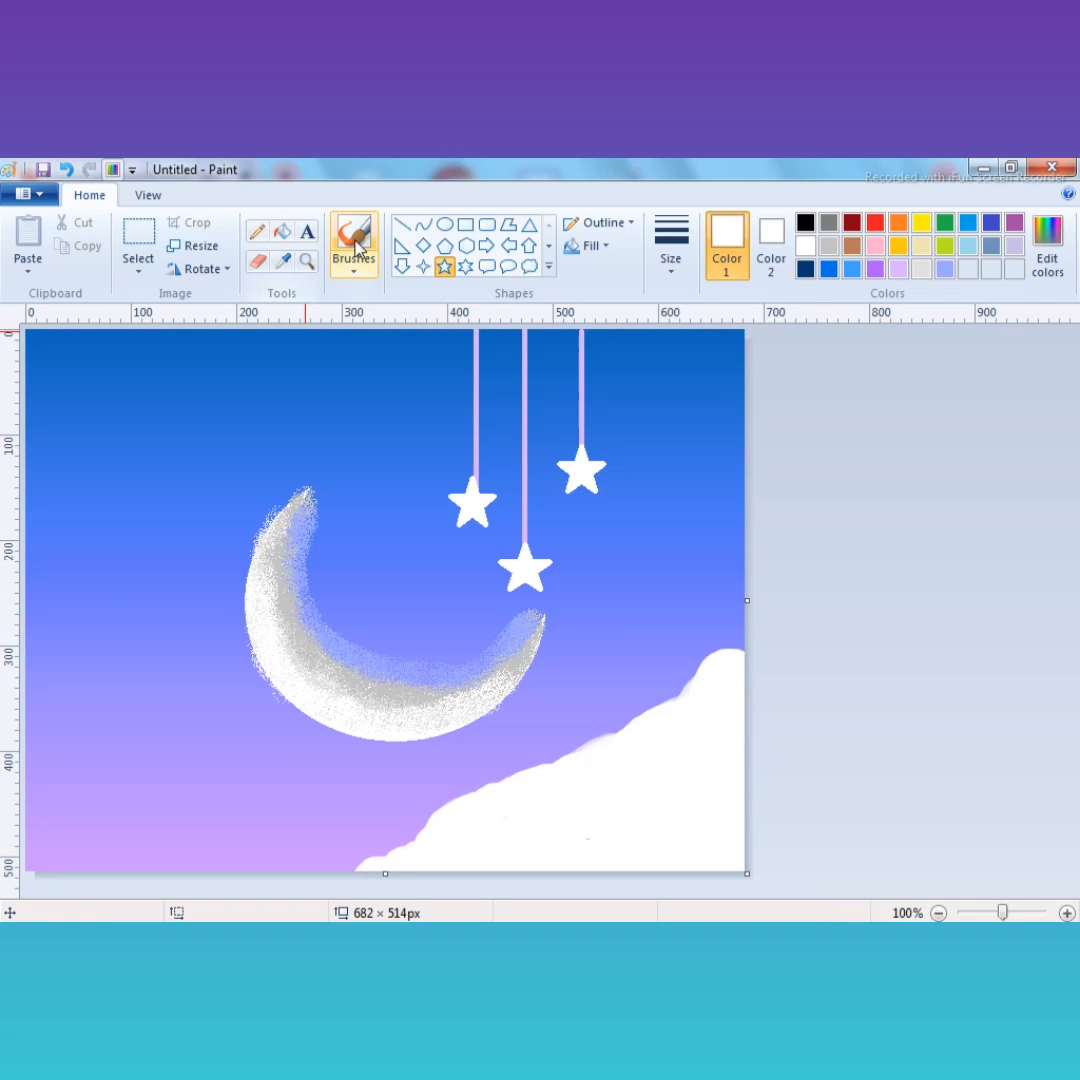
pyautogui.moveTo(268, 565); pyautogui.dragTo(266, 630)
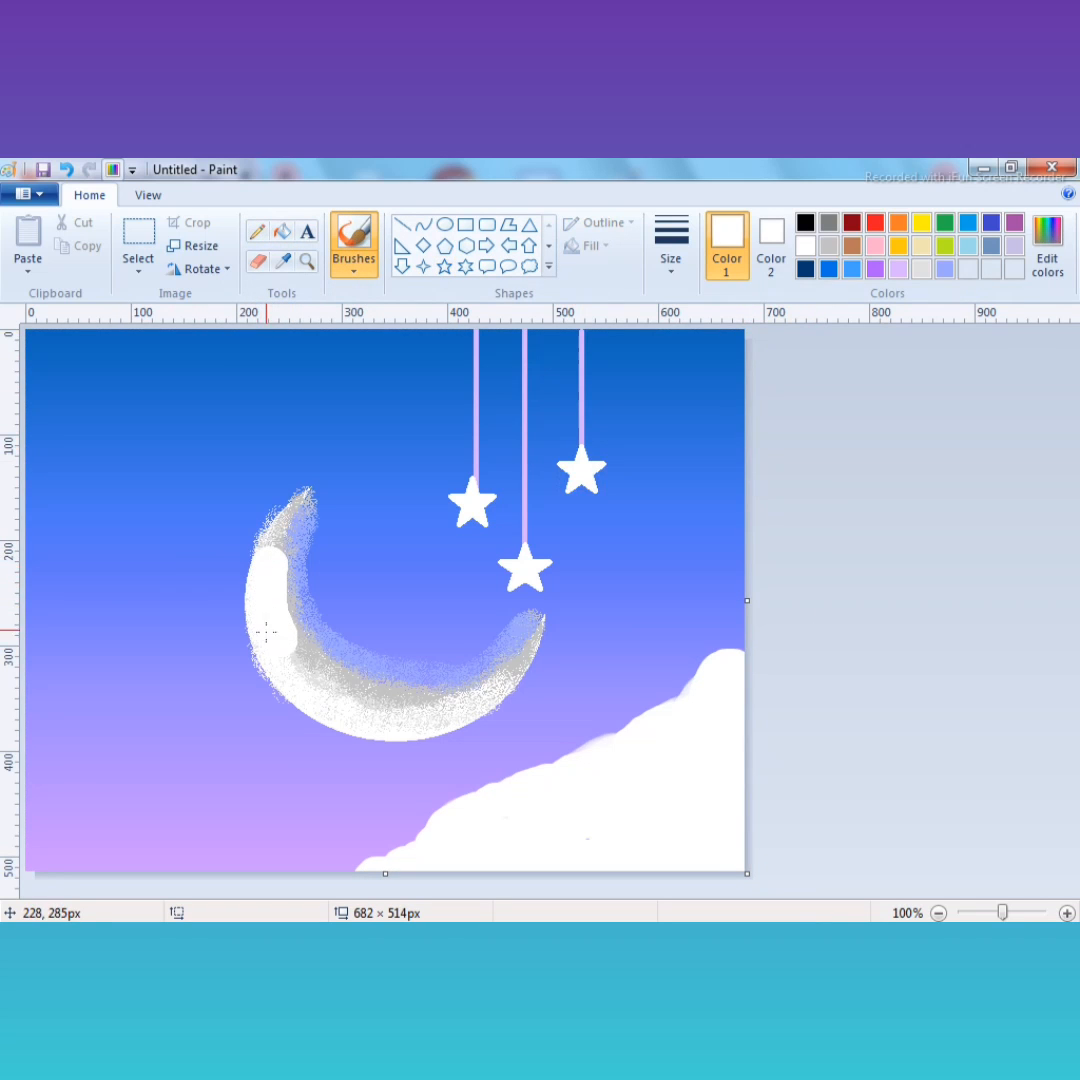
pyautogui.moveTo(352, 708)
pyautogui.mouseDown()
pyautogui.moveTo(393, 715)
pyautogui.moveTo(452, 703)
pyautogui.moveTo(510, 655)
pyautogui.moveTo(491, 685)
pyautogui.mouseUp()
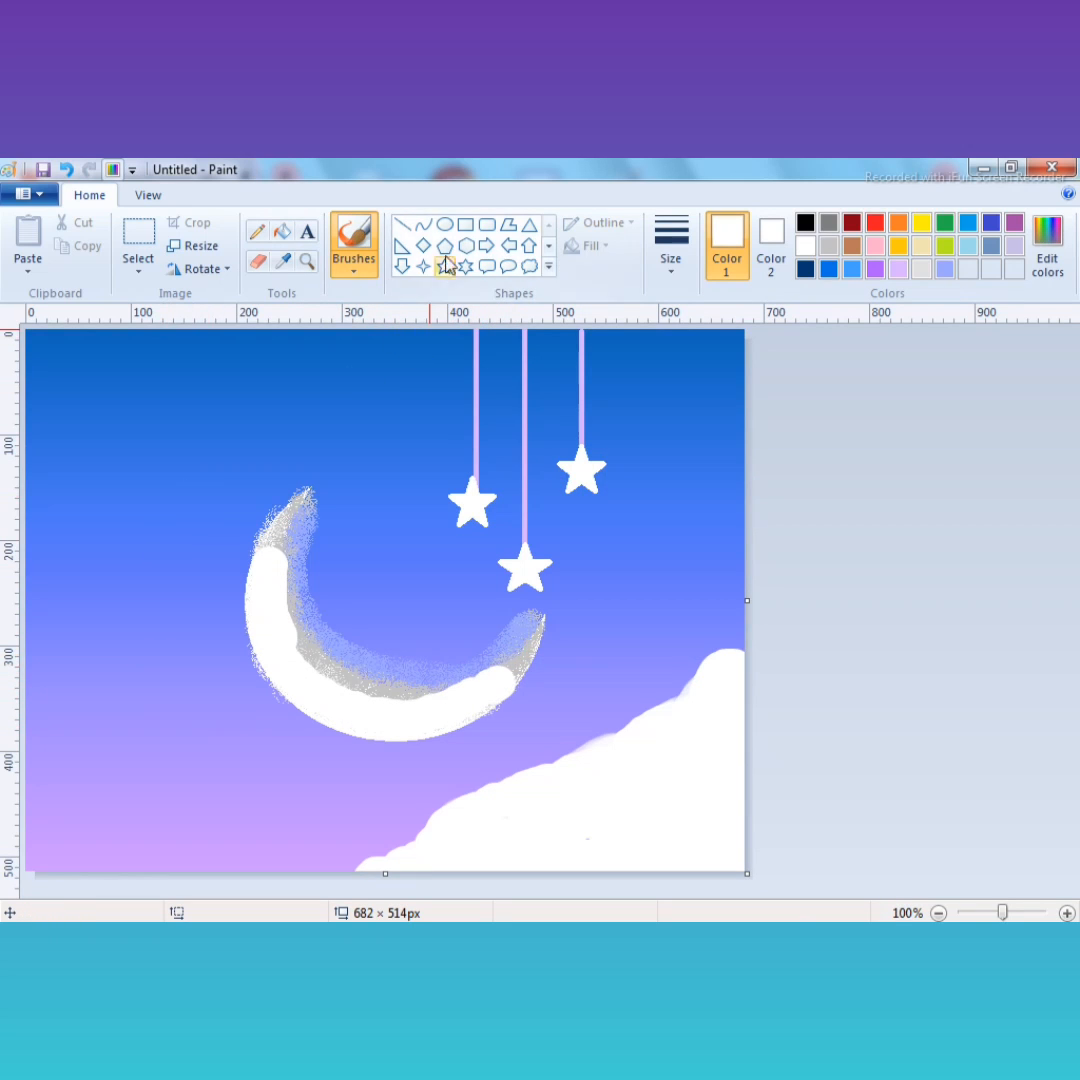
# Airbrush light grey and the custom lighter grey along the crescent's inner side to blend its shading into the white
pyautogui.click(830, 247)
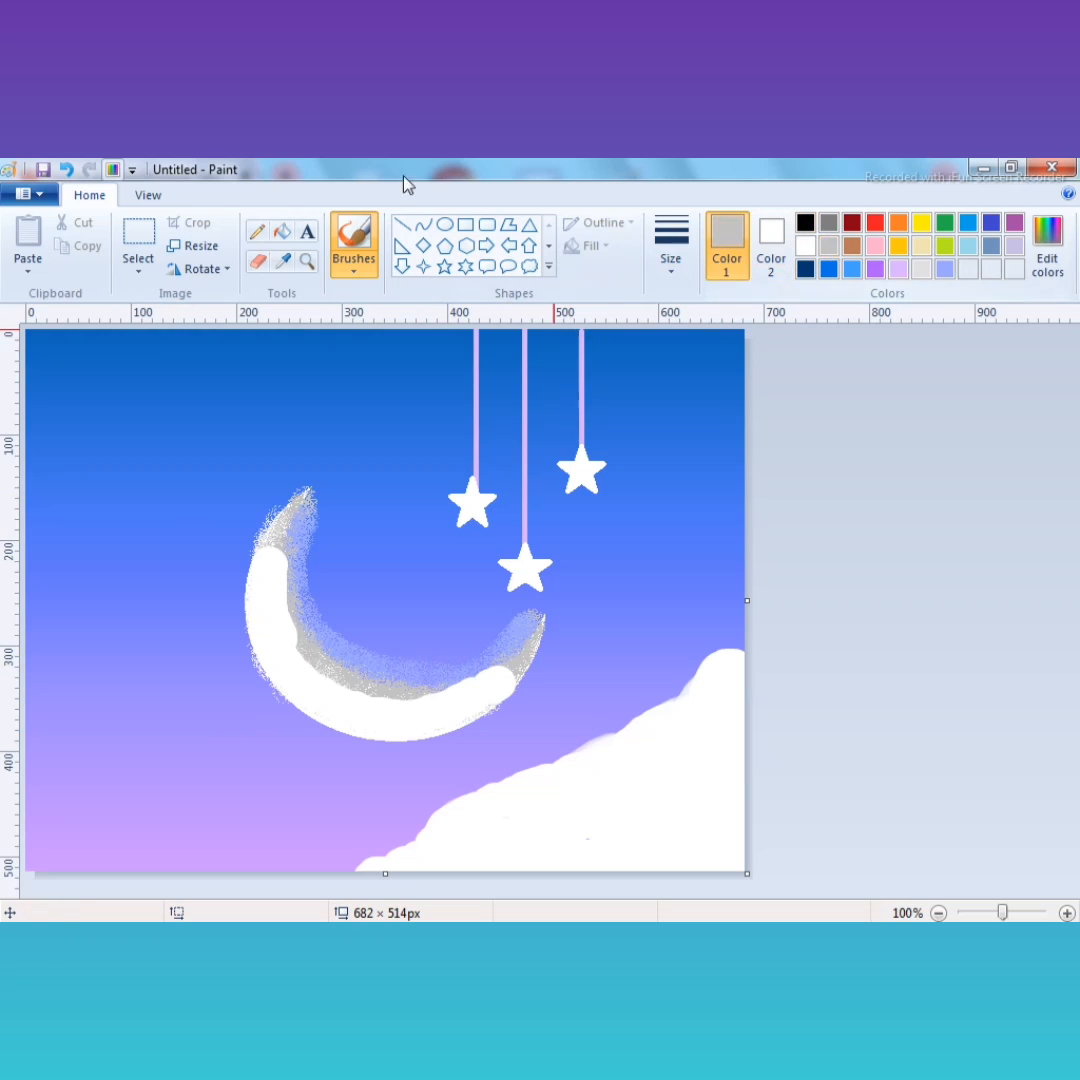
pyautogui.click(353, 263)
pyautogui.click(477, 307)
pyautogui.moveTo(253, 562)
pyautogui.mouseDown()
pyautogui.moveTo(289, 583)
pyautogui.moveTo(301, 559)
pyautogui.moveTo(290, 577)
pyautogui.moveTo(306, 666)
pyautogui.moveTo(335, 683)
pyautogui.moveTo(425, 688)
pyautogui.mouseUp()
pyautogui.click(921, 268)
pyautogui.moveTo(268, 556)
pyautogui.mouseDown()
pyautogui.moveTo(286, 528)
pyautogui.moveTo(282, 585)
pyautogui.moveTo(281, 551)
pyautogui.moveTo(311, 661)
pyautogui.moveTo(280, 602)
pyautogui.moveTo(308, 654)
pyautogui.moveTo(338, 675)
pyautogui.moveTo(428, 691)
pyautogui.moveTo(505, 669)
pyautogui.moveTo(452, 683)
pyautogui.mouseUp()
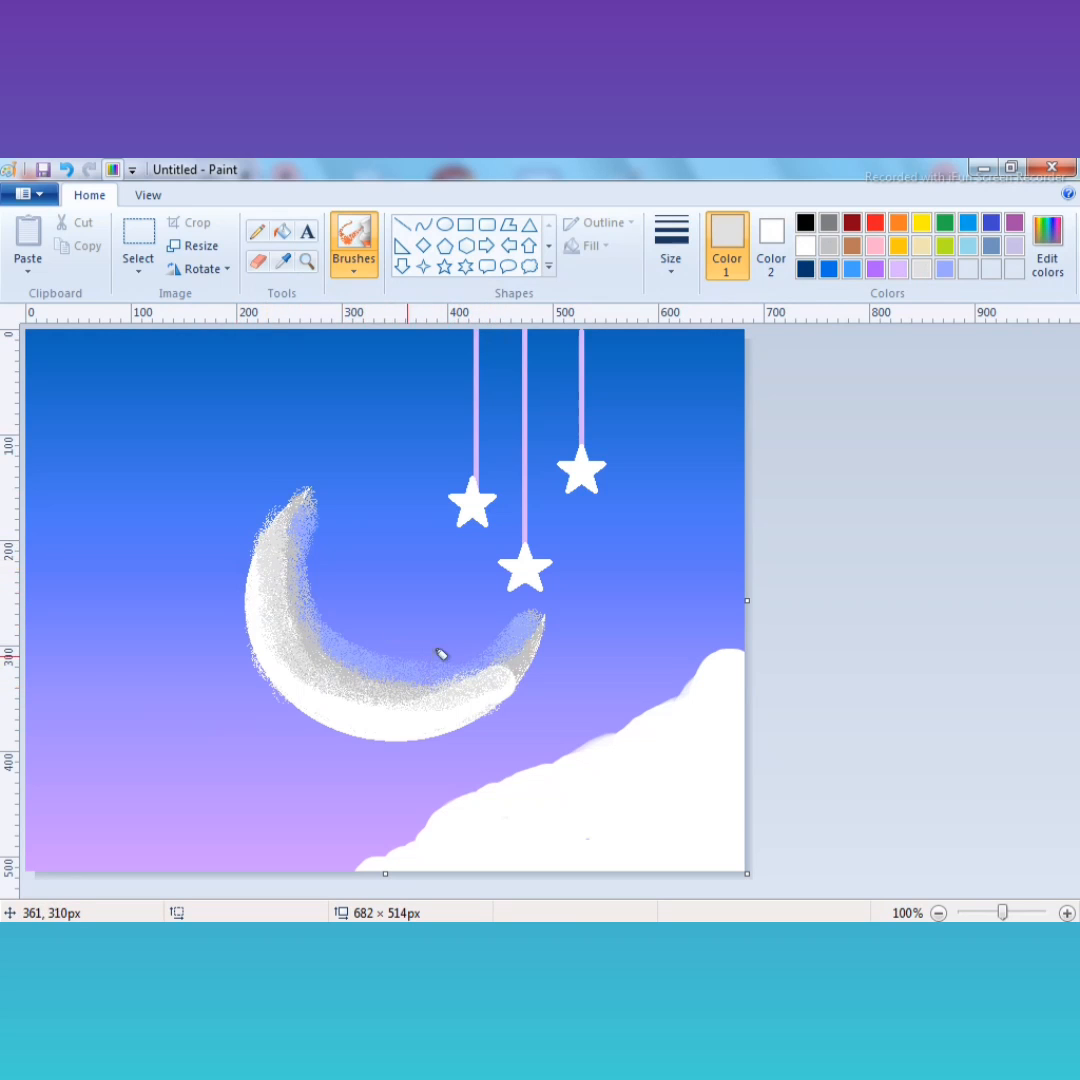
pyautogui.moveTo(491, 680); pyautogui.dragTo(416, 691)
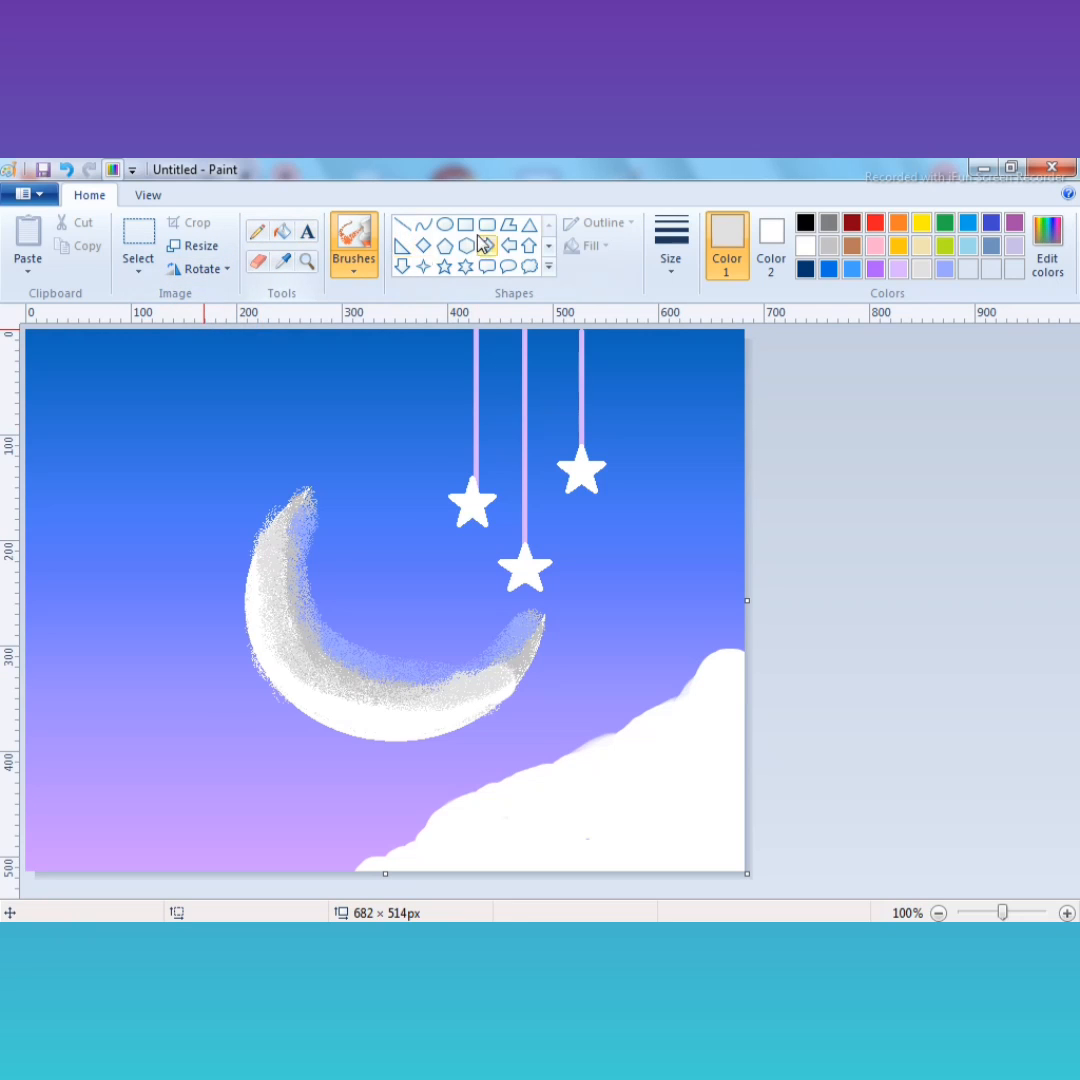
# Draw a white four-point star about 27 × 21 px in the sky's upper-left corner, with a thinner outline
pyautogui.click(423, 266)
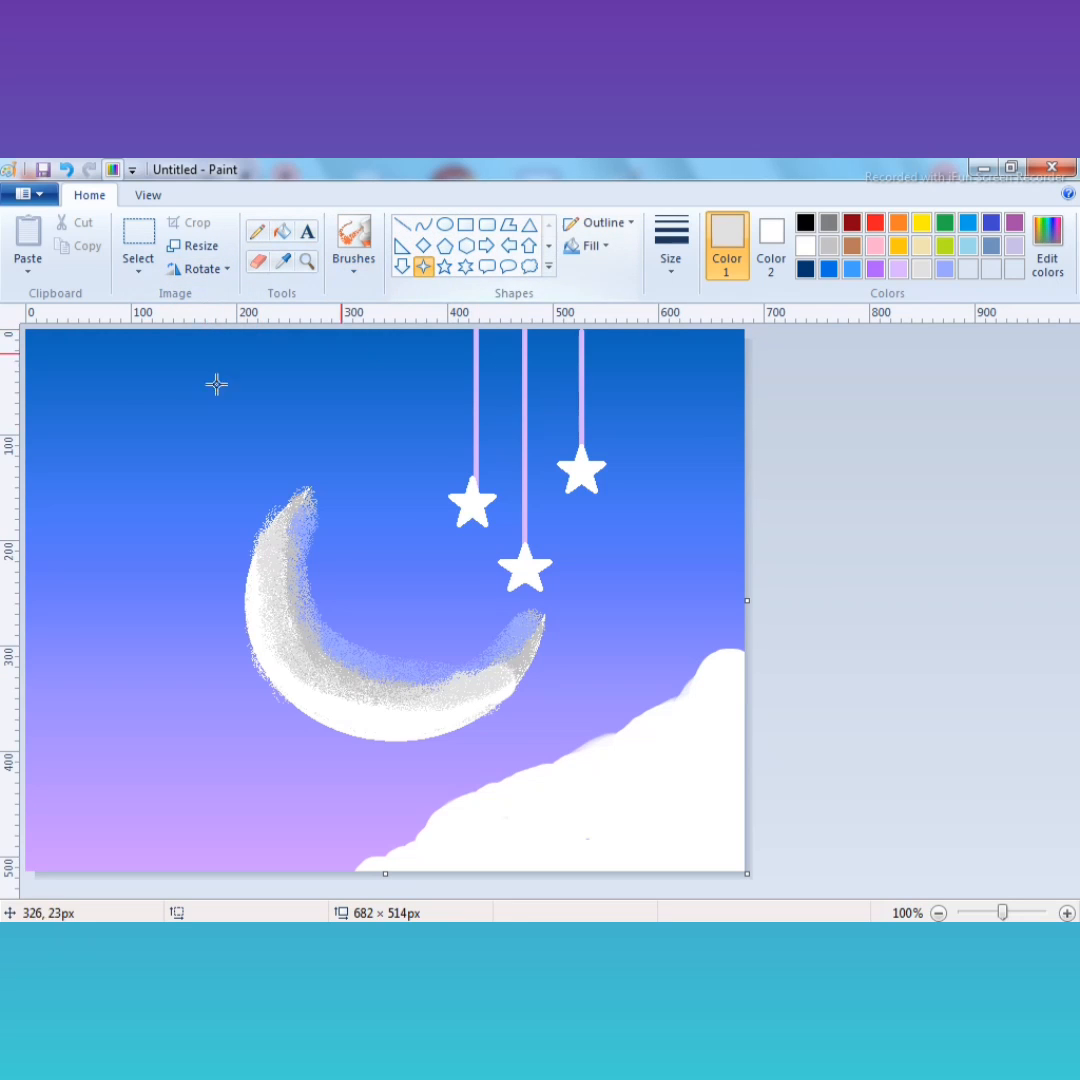
pyautogui.click(805, 245)
pyautogui.moveTo(60, 385); pyautogui.dragTo(87, 369)
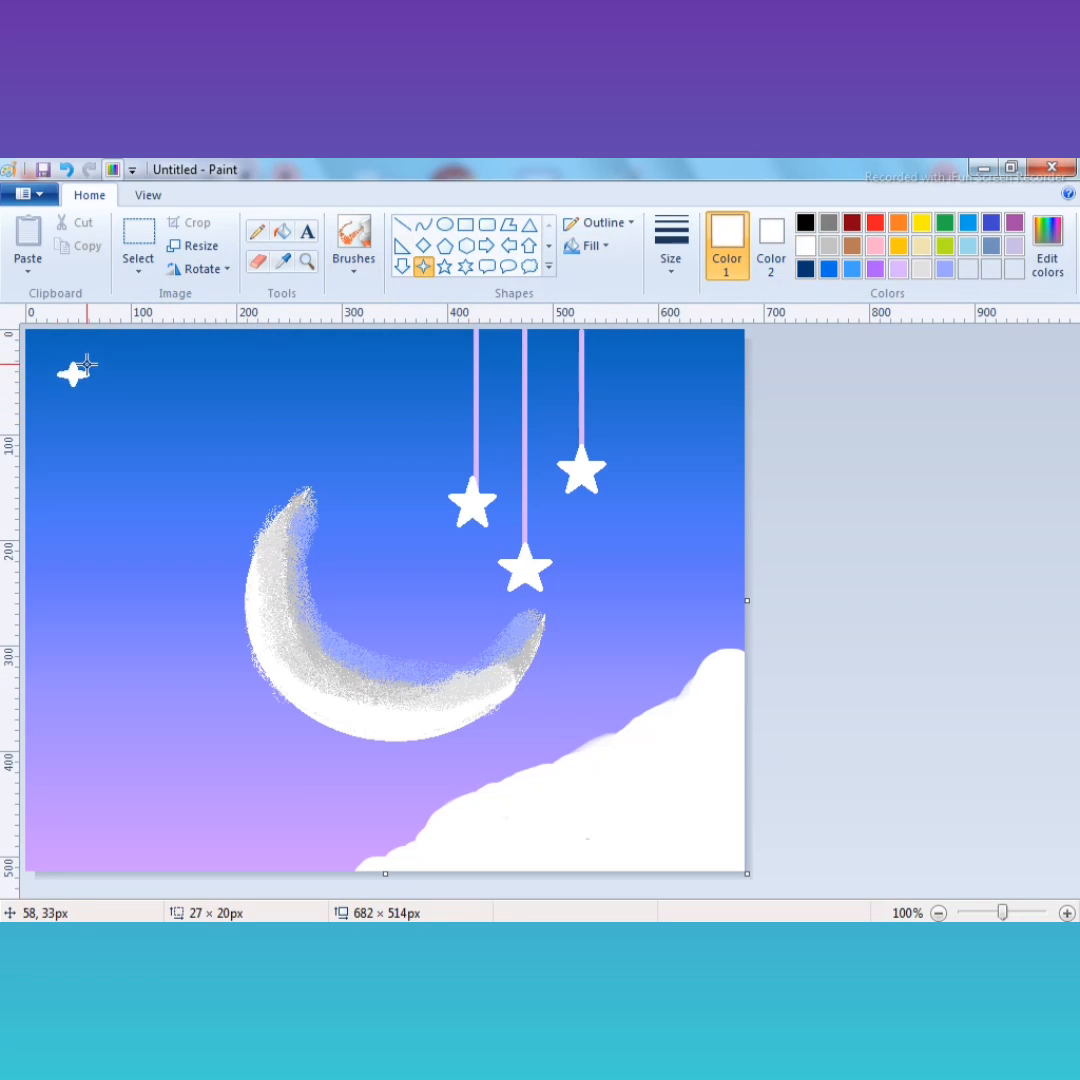
pyautogui.click(670, 250)
pyautogui.click(694, 352)
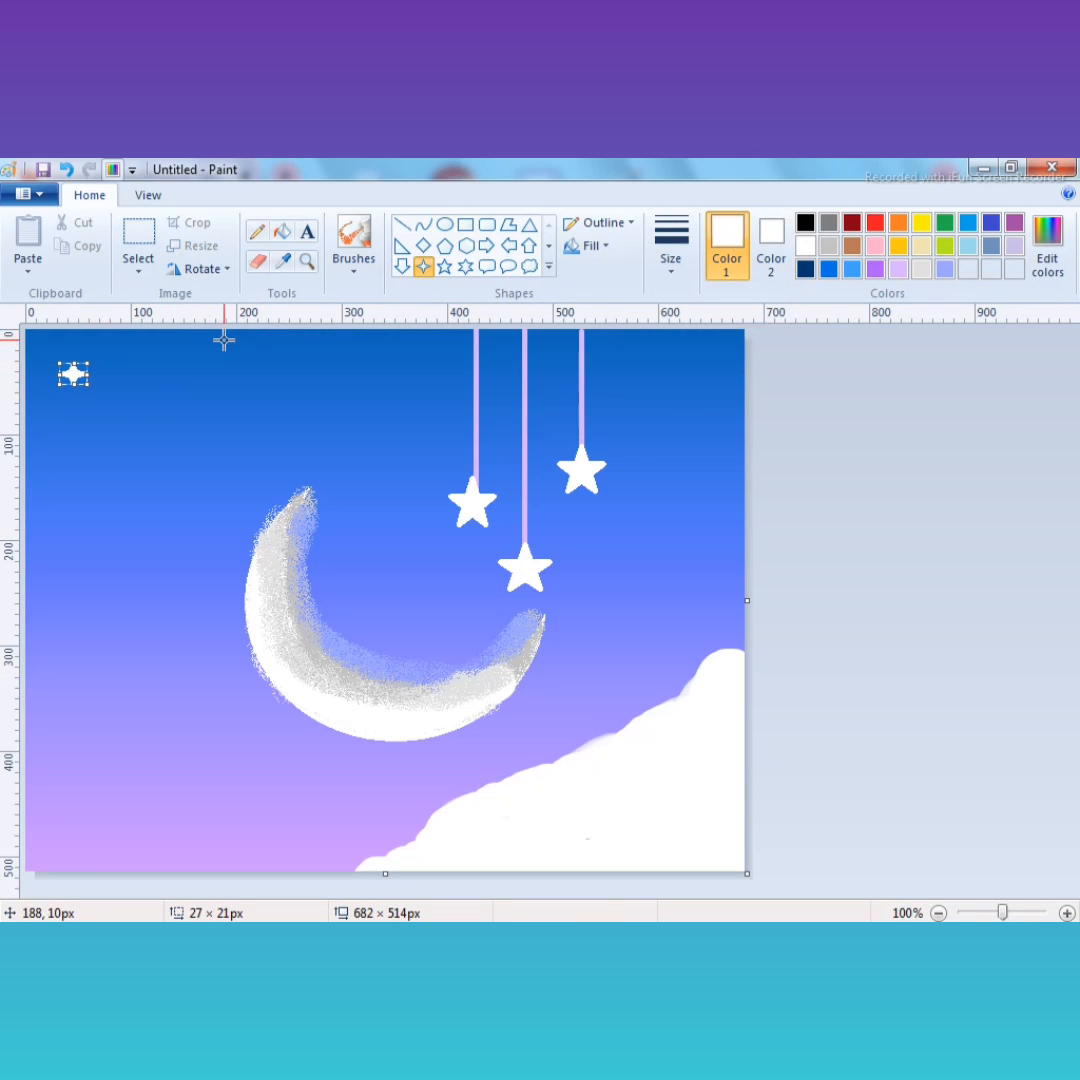
# Add five more small white four-point stars, about 22 to 30 px wide, scattered around the moon and hanging stars
pyautogui.moveTo(182, 386); pyautogui.dragTo(210, 359)
pyautogui.moveTo(76, 569); pyautogui.dragTo(98, 547)
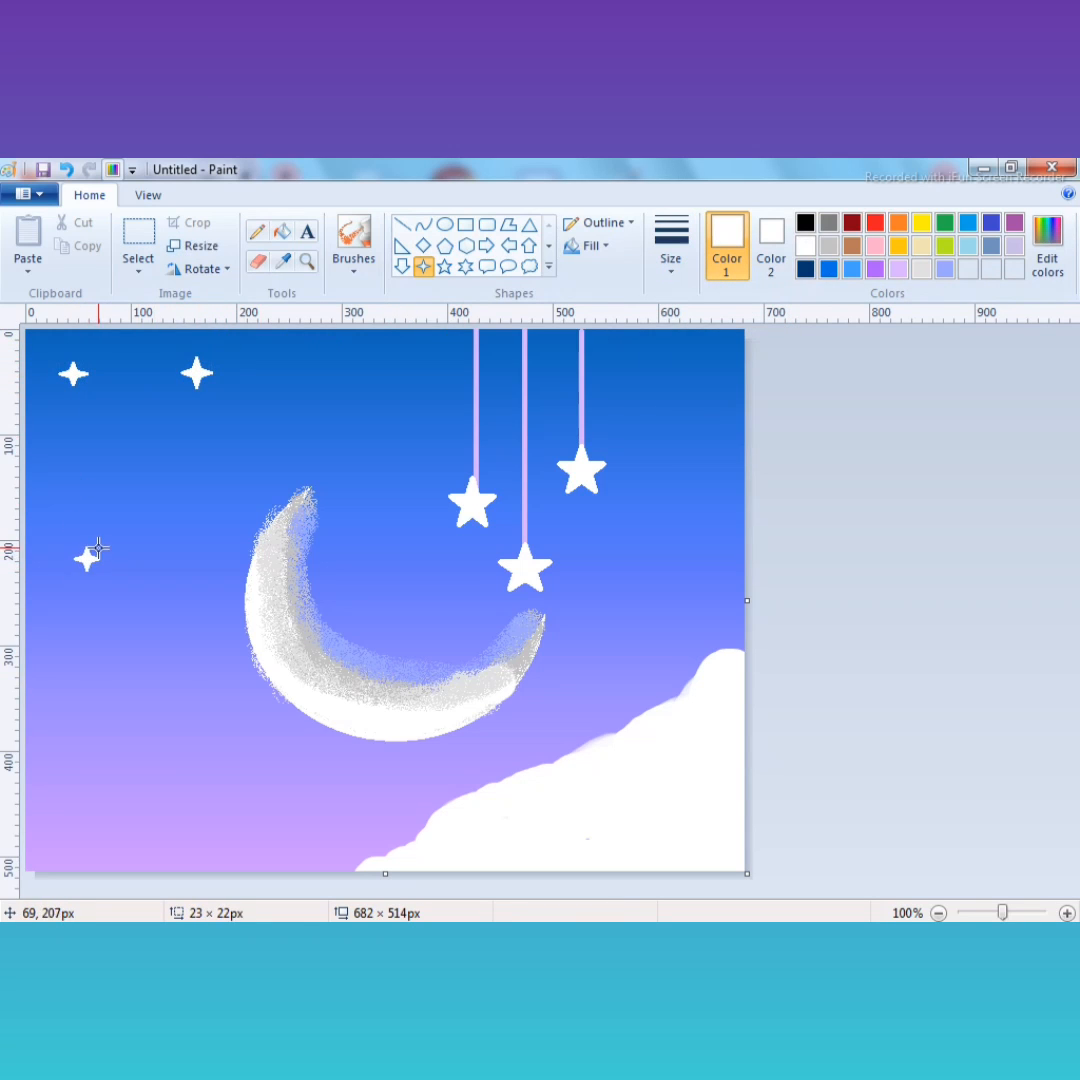
pyautogui.moveTo(684, 401); pyautogui.dragTo(706, 383)
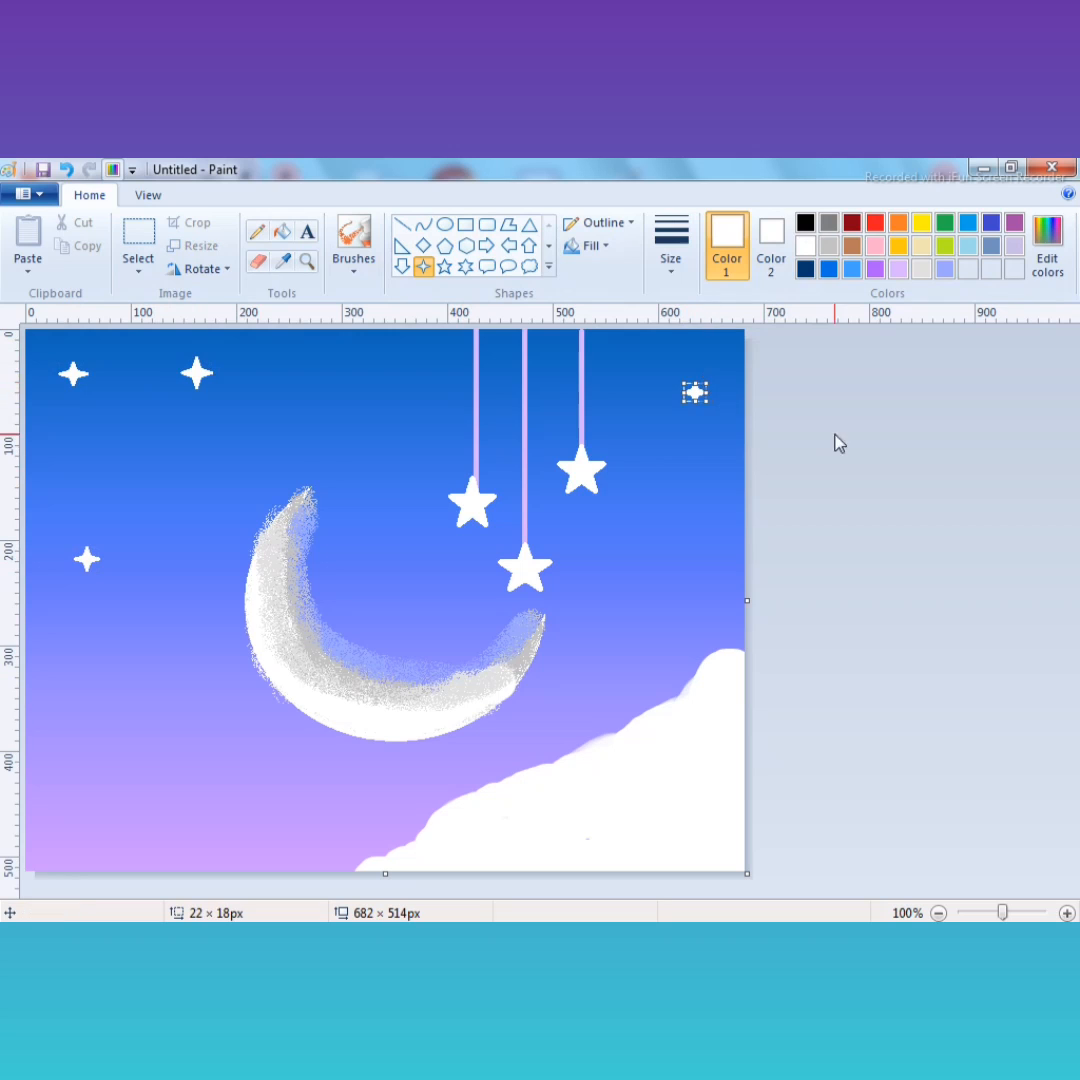
pyautogui.click(512, 602)
pyautogui.moveTo(667, 643)
pyautogui.mouseDown()
pyautogui.moveTo(638, 628)
pyautogui.moveTo(644, 621)
pyautogui.mouseUp()
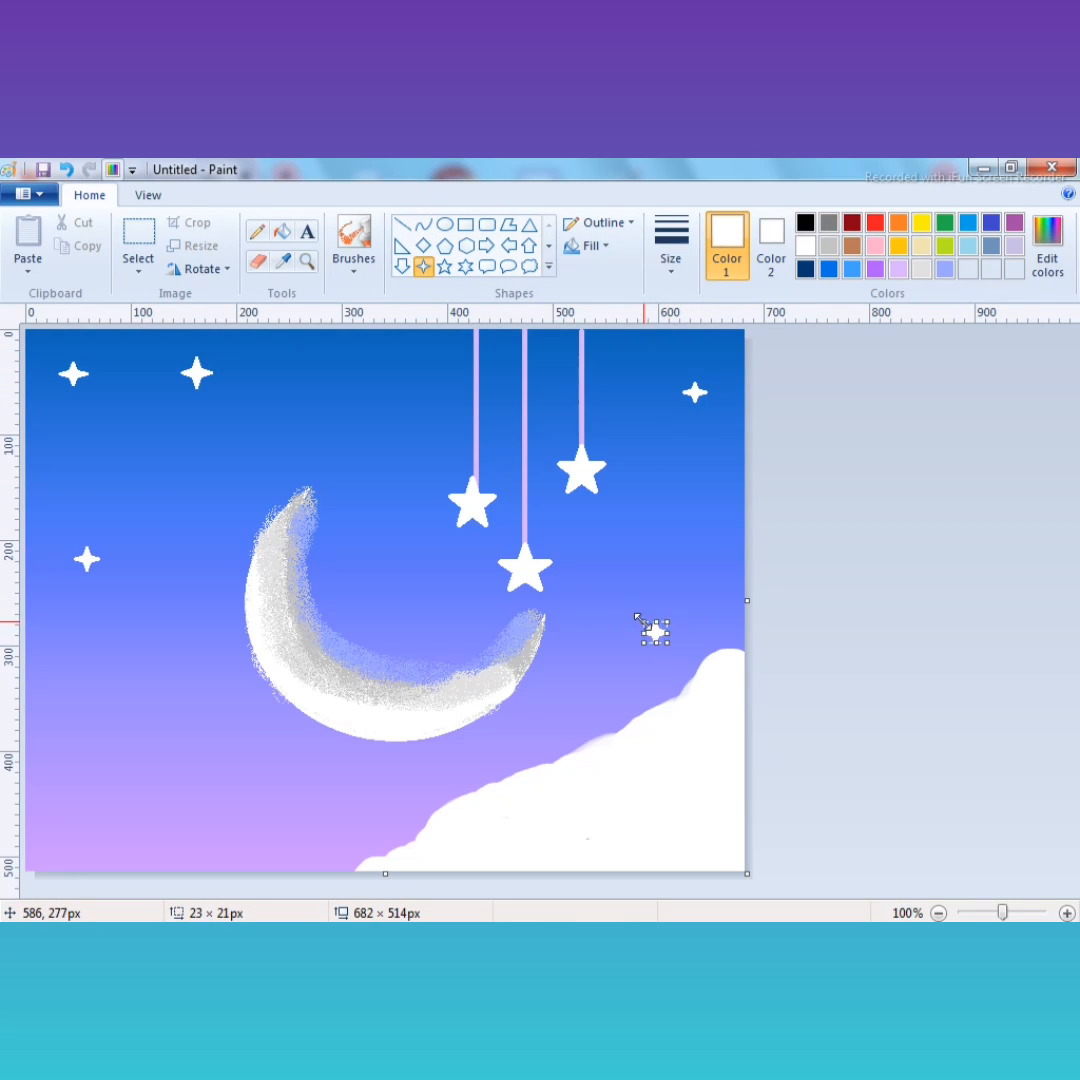
pyautogui.click(813, 582)
pyautogui.moveTo(146, 827); pyautogui.dragTo(177, 800)
pyautogui.click(866, 708)
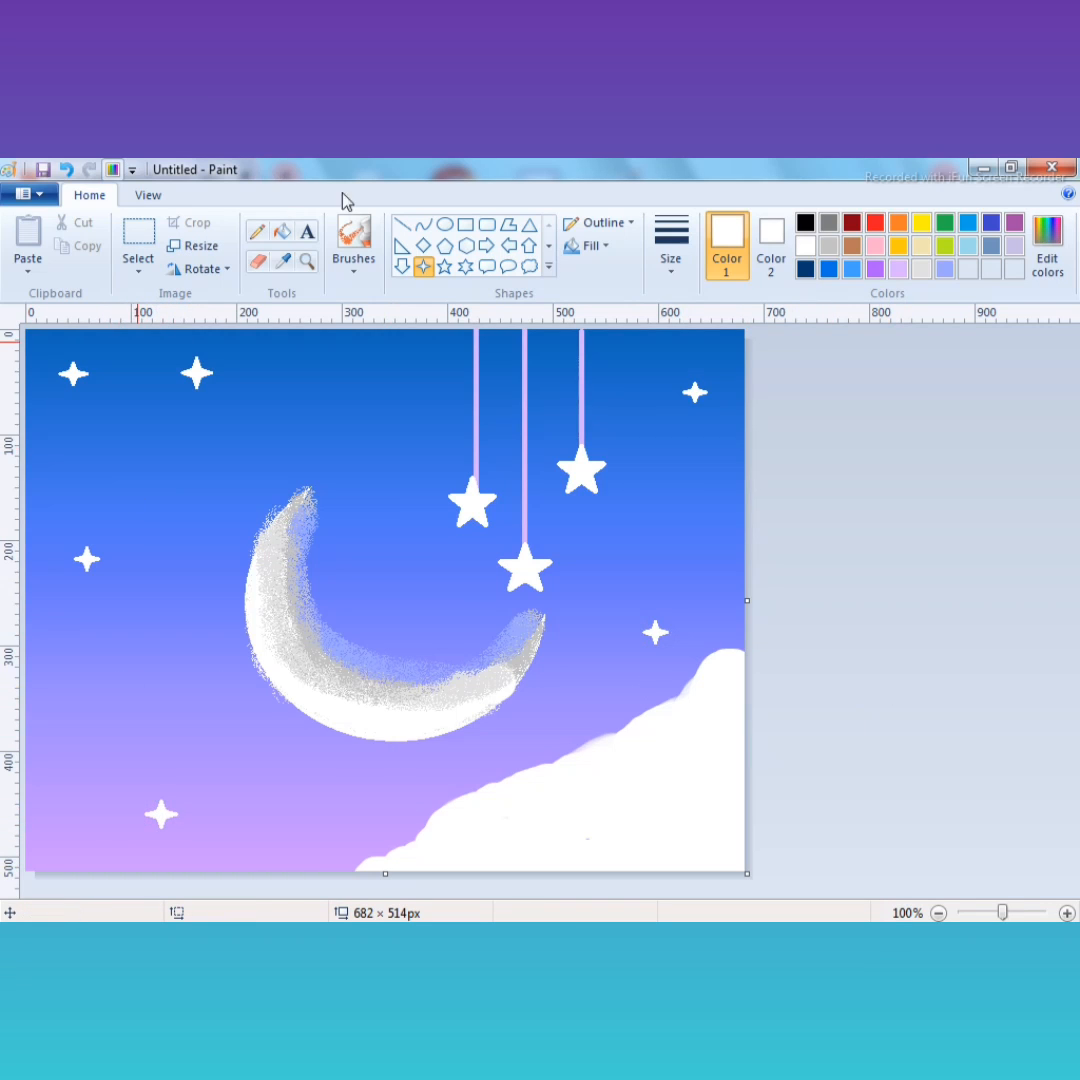
# Scatter tiny white dots of varying sizes across the sky with the plain brush as distant stars
pyautogui.click(353, 258)
pyautogui.click(352, 294)
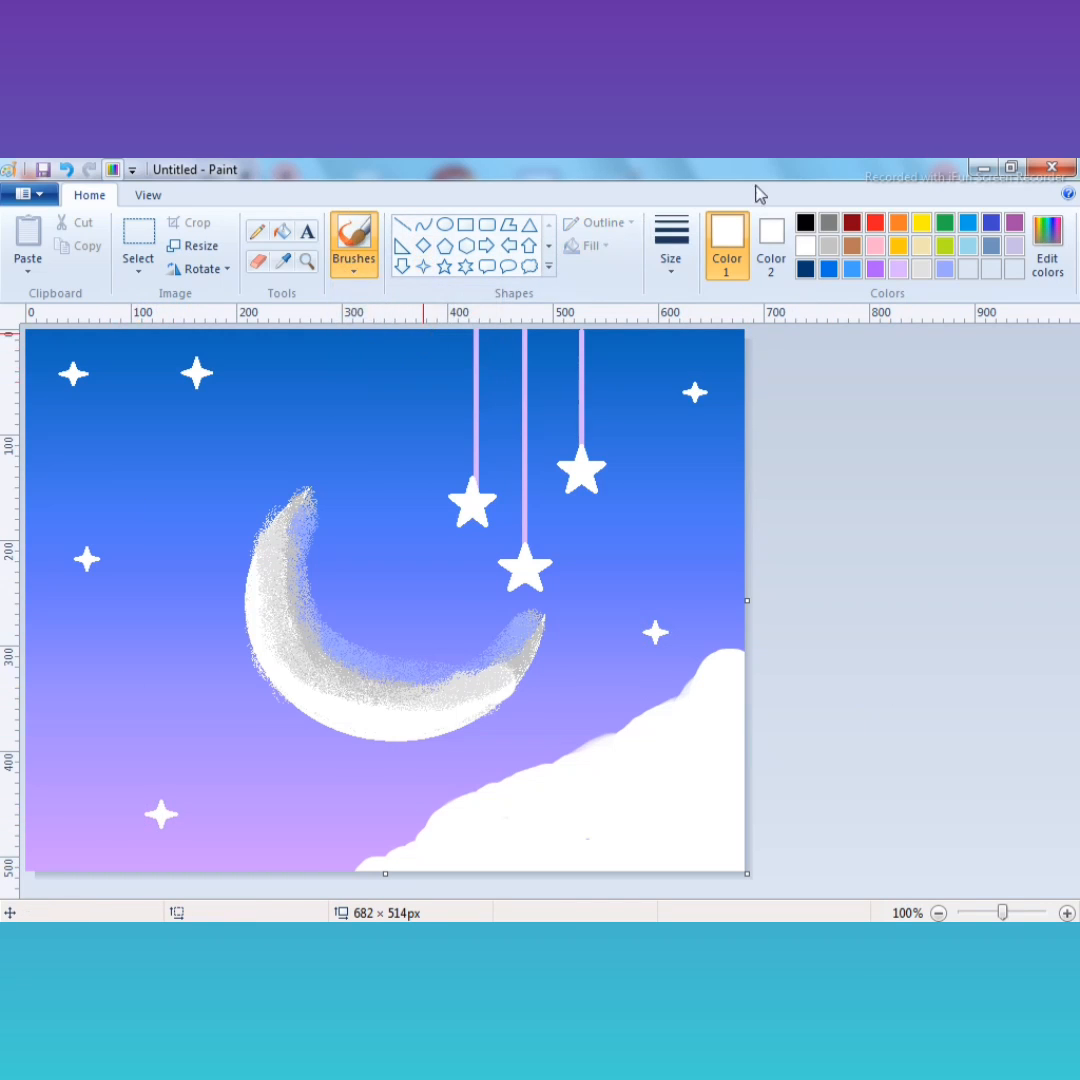
pyautogui.click(670, 250)
pyautogui.click(714, 350)
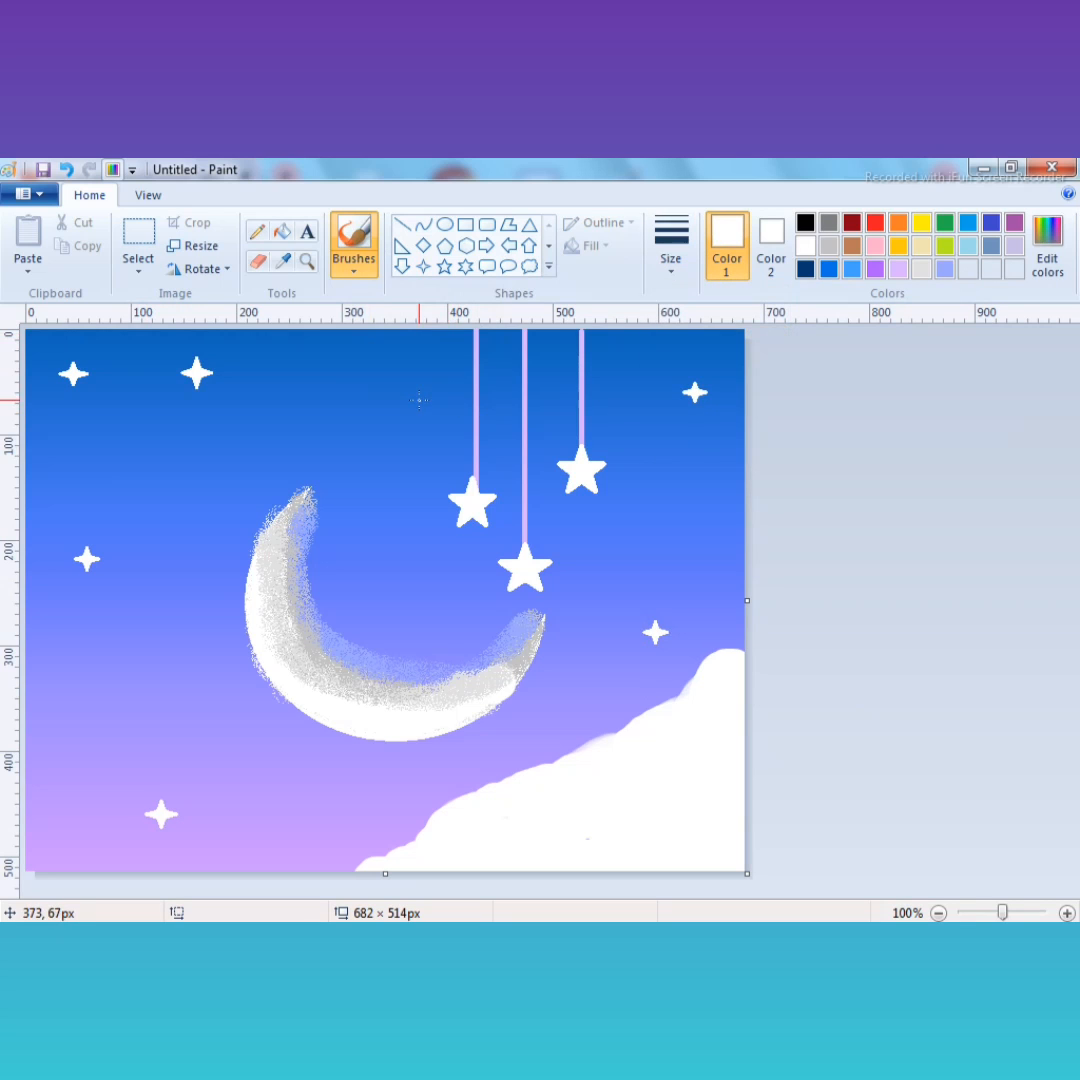
pyautogui.click(320, 403)
pyautogui.click(670, 267)
pyautogui.click(714, 392)
pyautogui.click(331, 444)
pyautogui.click(307, 434)
pyautogui.click(374, 268)
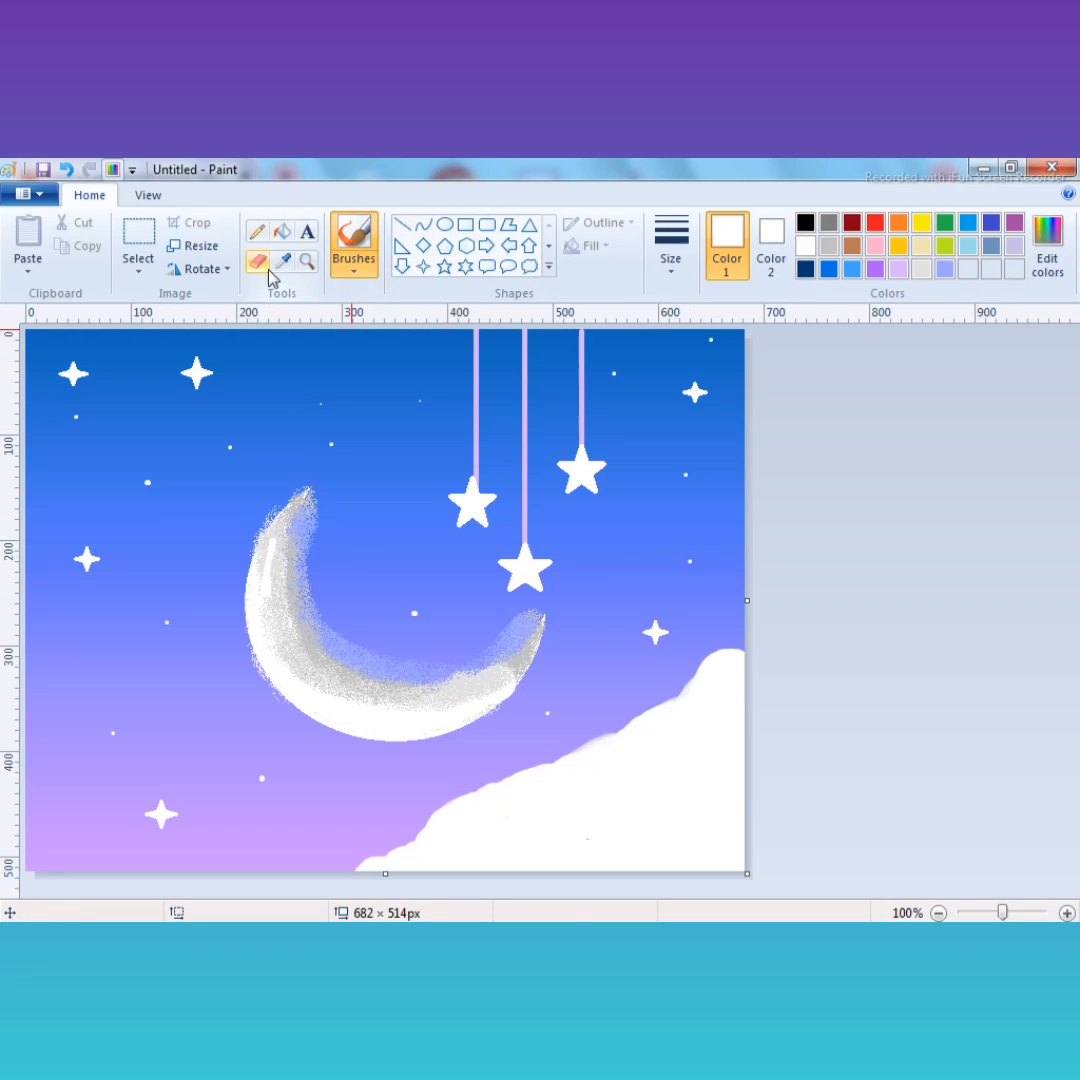
# Paint a white highlight along the crescent's upper-left curve with the plain brush at its thickest size
pyautogui.click(670, 250)
pyautogui.click(720, 430)
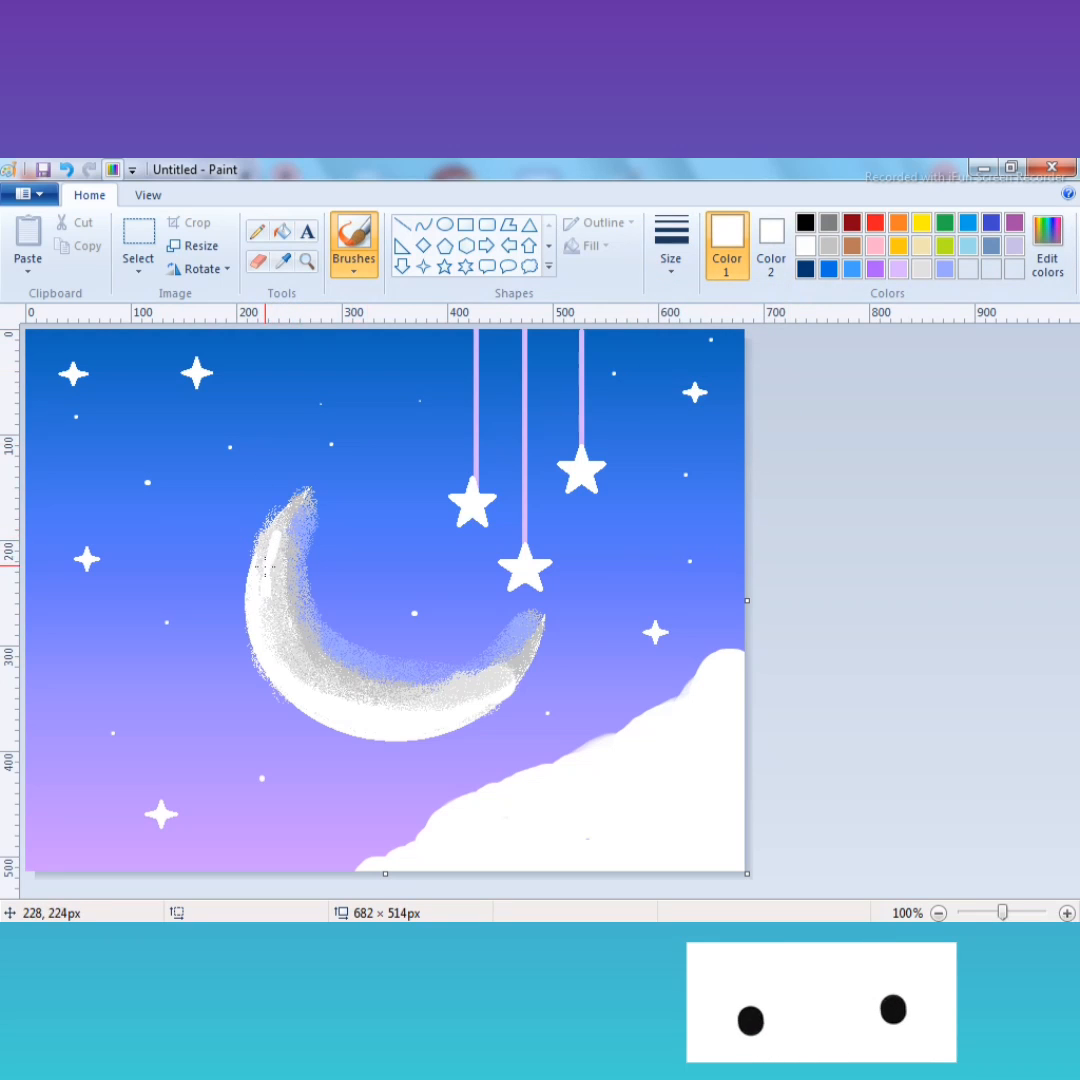